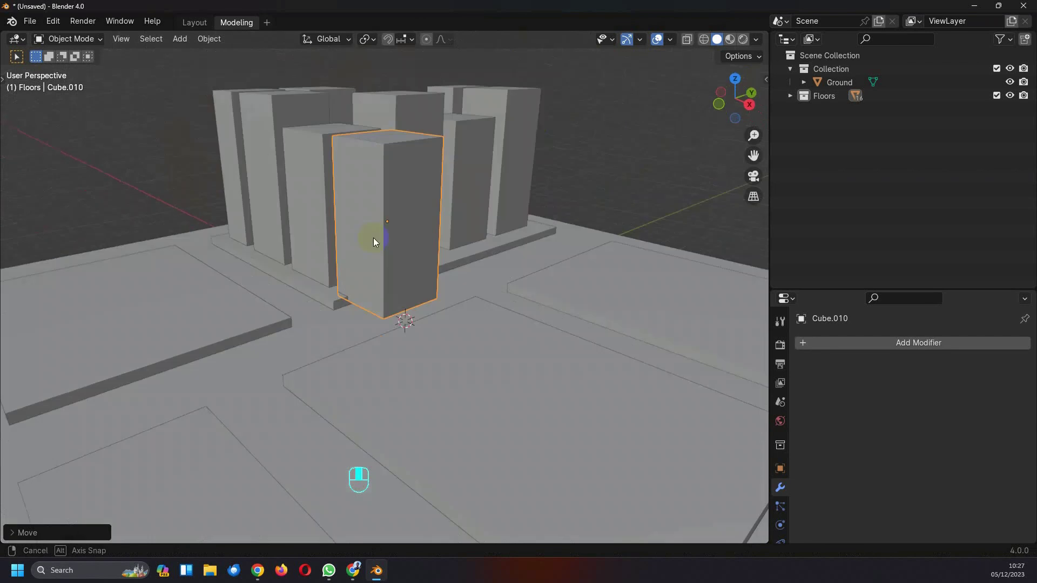
# Step: Scale the selected front cube down to a small block and lower it along the Z axis toward the pavement
pyautogui.press('s')
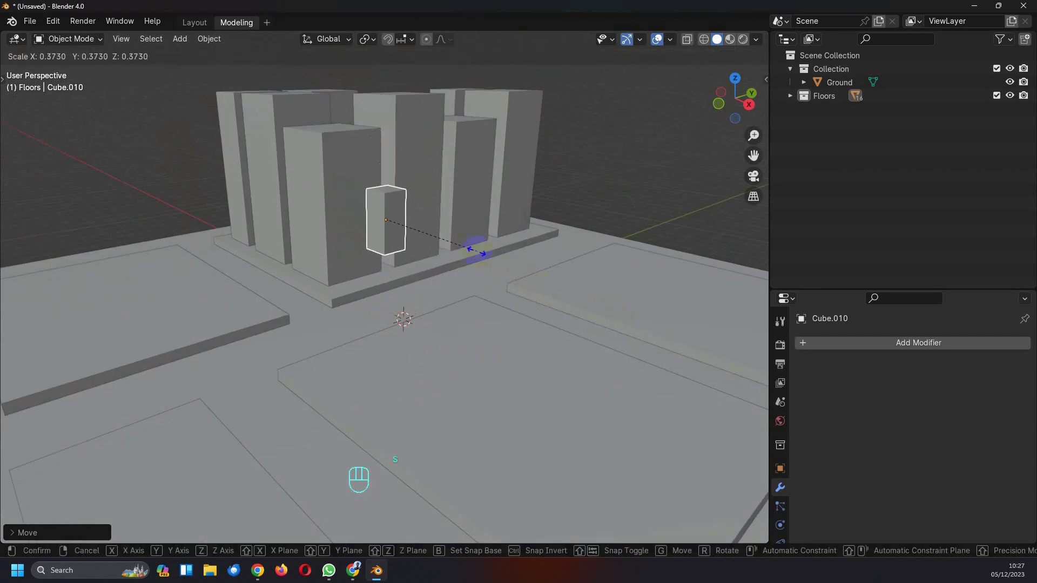
pyautogui.click(406, 219)
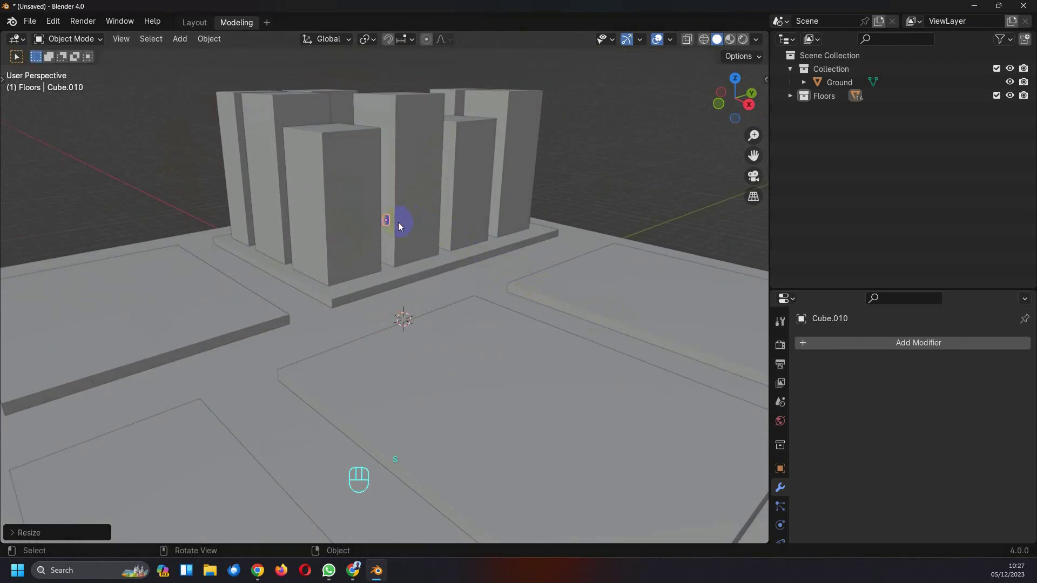
pyautogui.scroll(6, 397, 222)
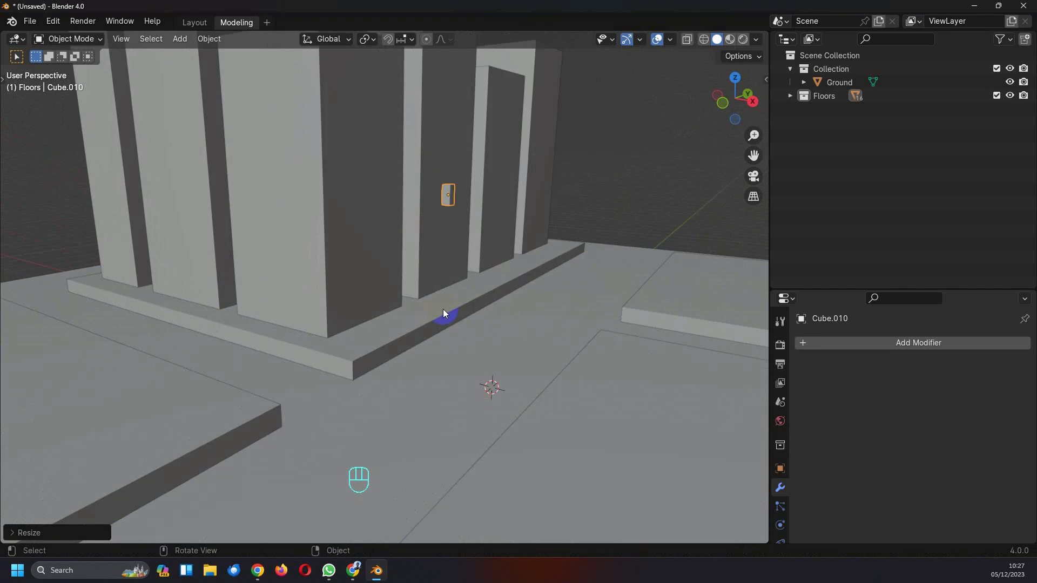
pyautogui.press('g')
pyautogui.press('z')
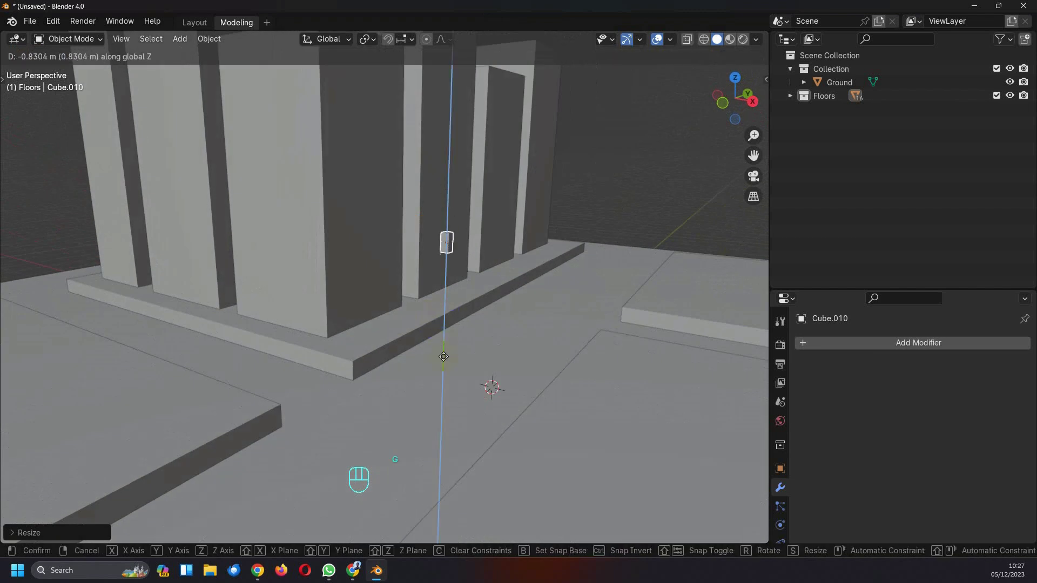
pyautogui.click(444, 430)
# Step: Move the small block in top view to just inside the nearest corner of the building block's pavement
pyautogui.moveTo(470, 349); pyautogui.dragTo(436, 240, button='middle')
pyautogui.press('KP_7')
pyautogui.scroll(3, 476, 329)
pyautogui.press('g')
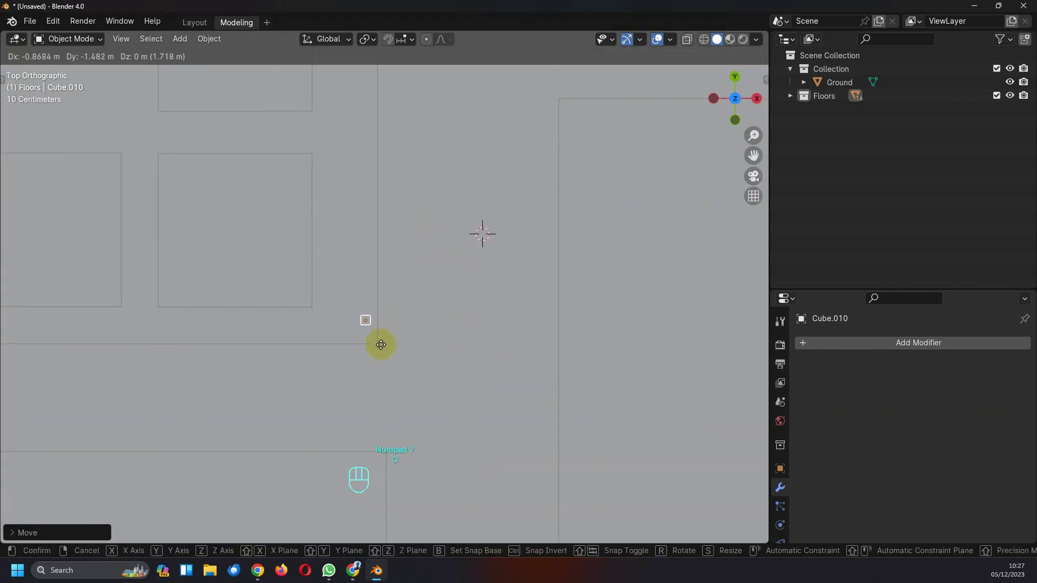
pyautogui.click(380, 345)
# Step: Stretch the corner block along the Z axis to form a slim upright fence post
pyautogui.moveTo(380, 344); pyautogui.dragTo(327, 182, button='middle')
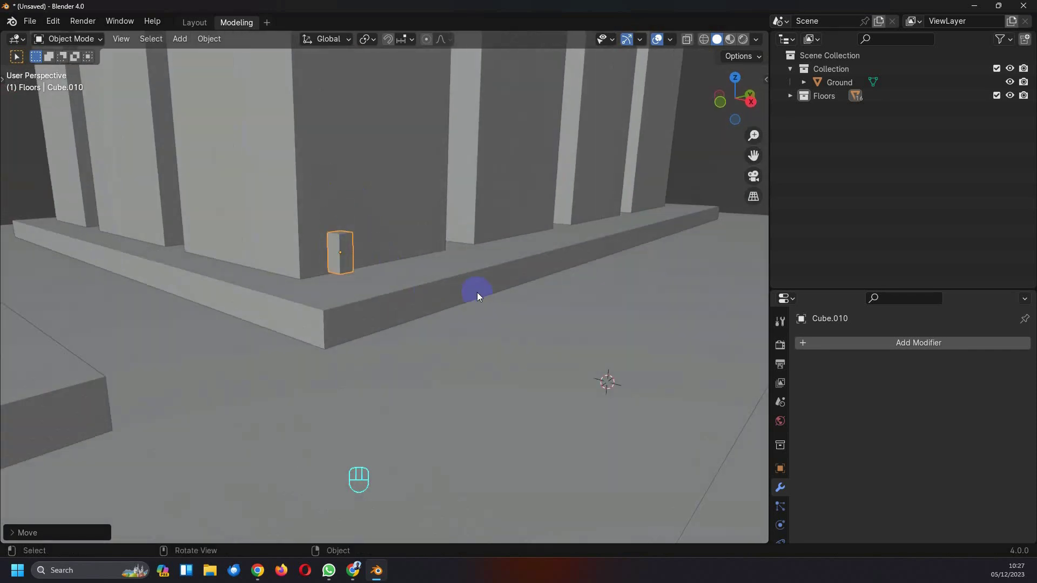
pyautogui.press('s')
pyautogui.press('z')
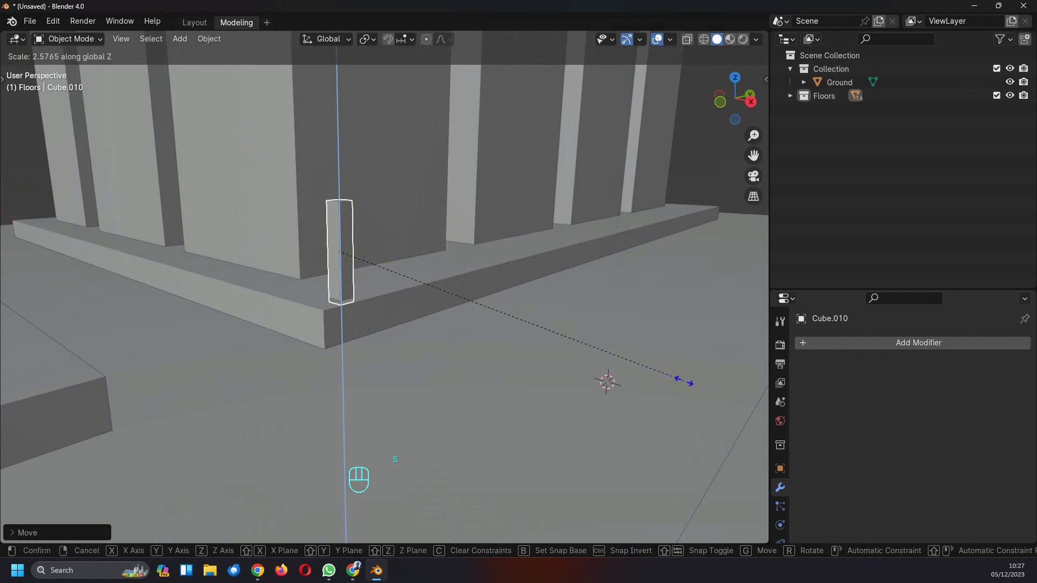
pyautogui.click(493, 281)
pyautogui.moveTo(493, 280); pyautogui.dragTo(455, 277, button='middle')
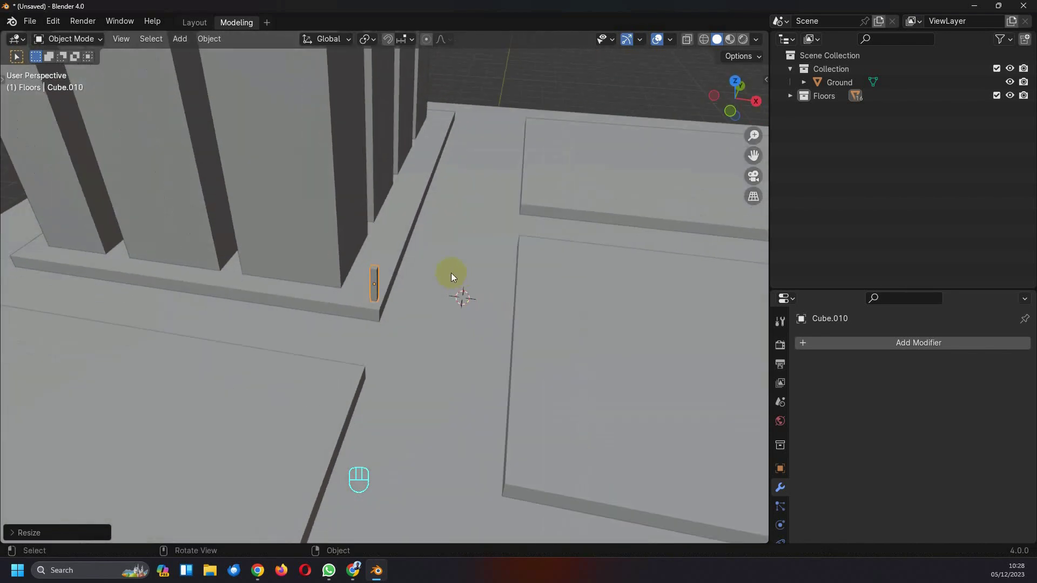
# Step: Duplicate the corner post a short distance along the Y axis and repeat the duplication once
pyautogui.press('KP_7')
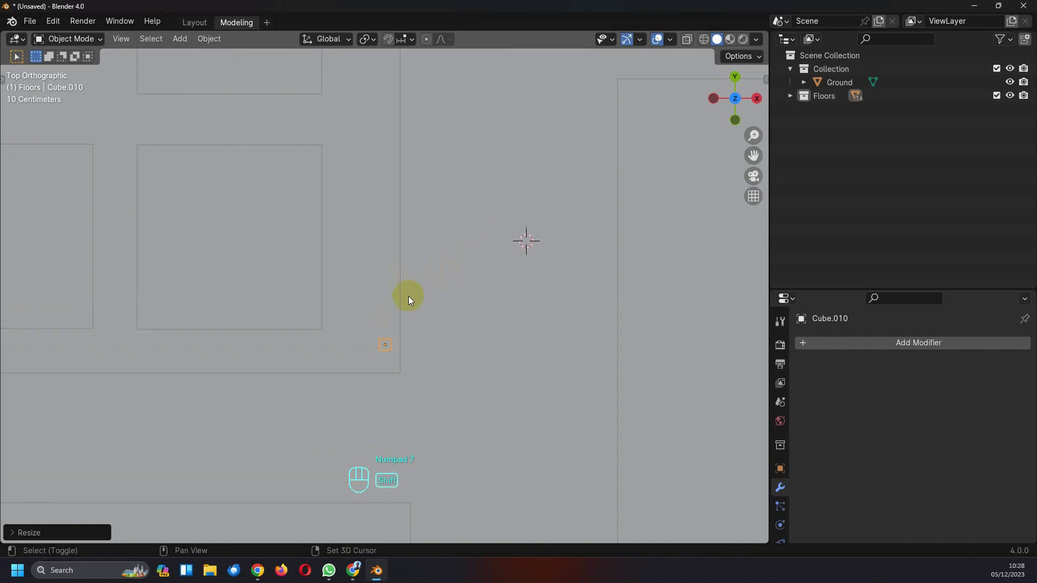
pyautogui.hotkey('shift', 'd')
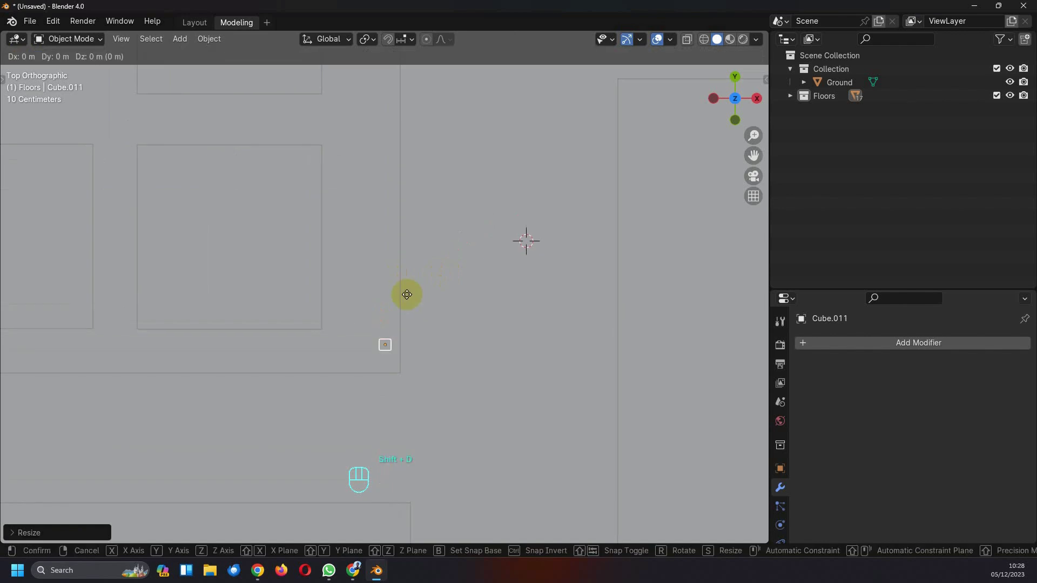
pyautogui.press('y')
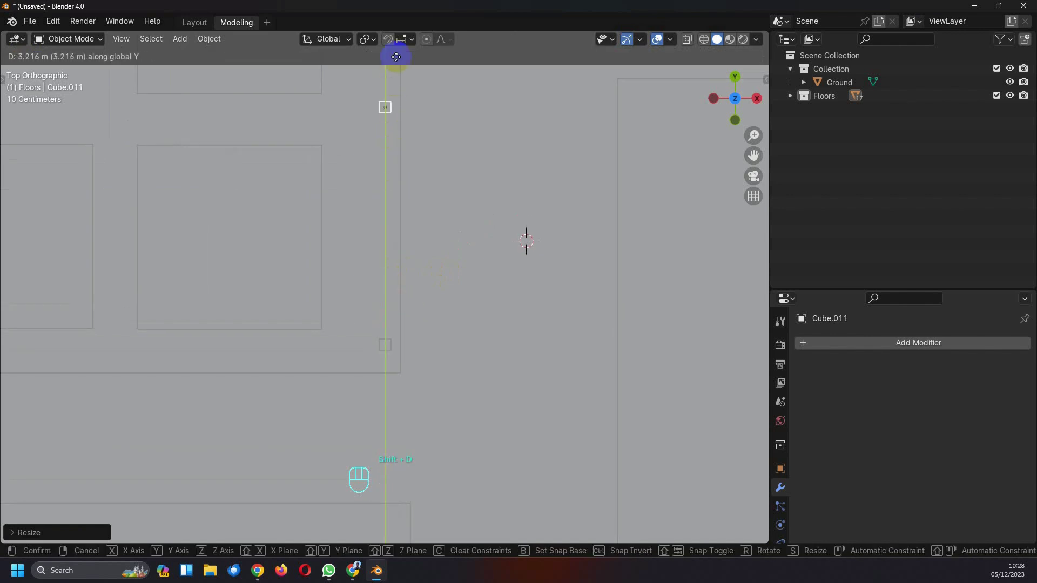
pyautogui.click(397, 262)
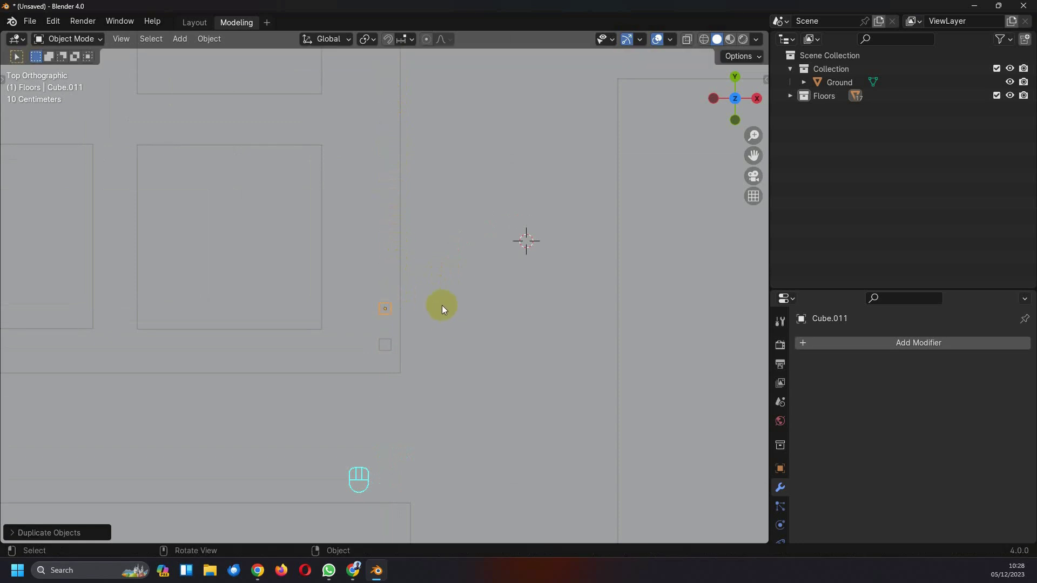
pyautogui.moveTo(442, 306); pyautogui.dragTo(438, 218, button='middle')
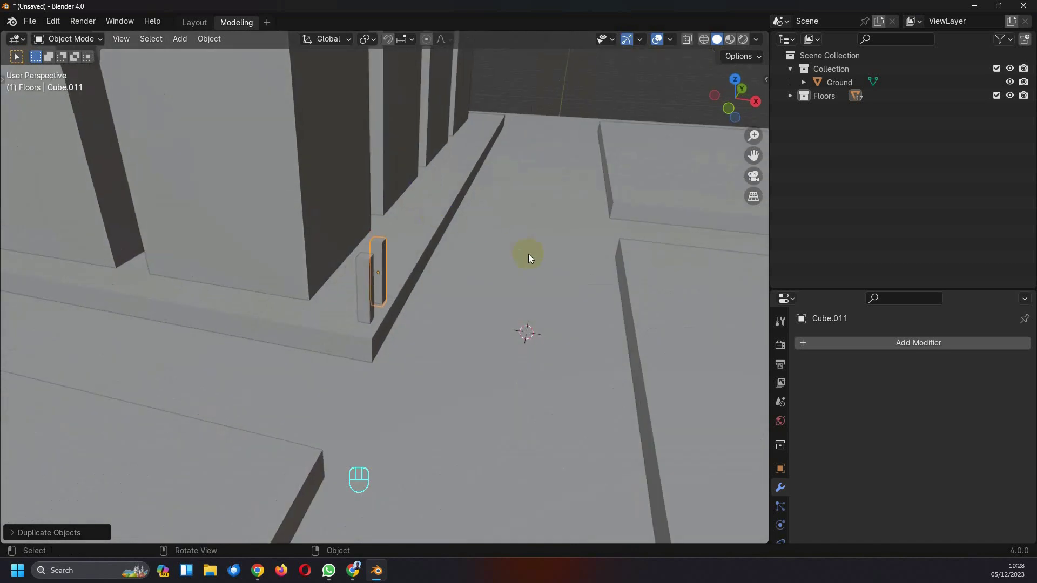
pyautogui.scroll(-3, 528, 258)
pyautogui.moveTo(527, 260); pyautogui.dragTo(476, 258, button='middle')
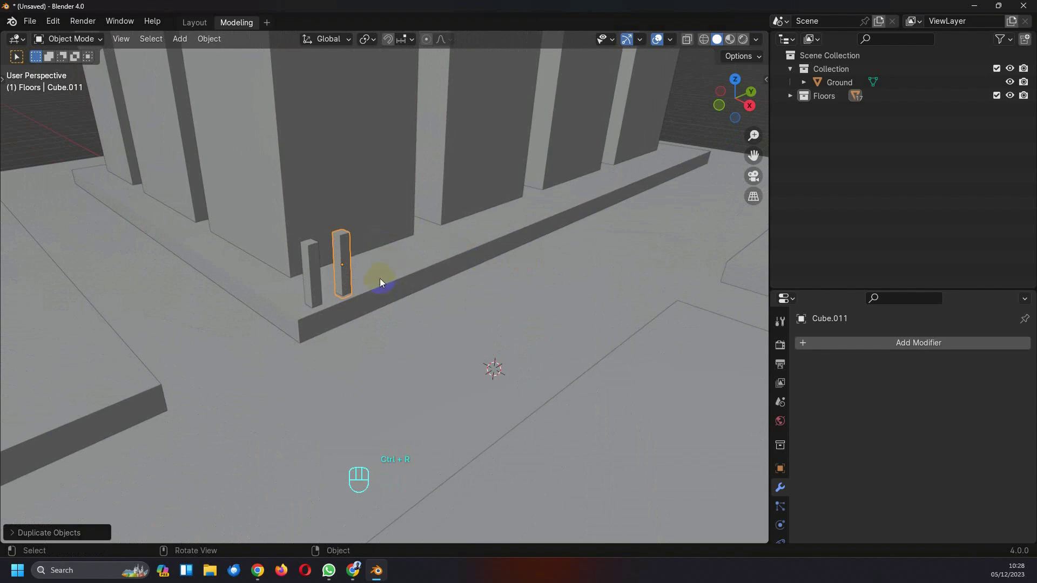
pyautogui.hotkey('shift', 'r')
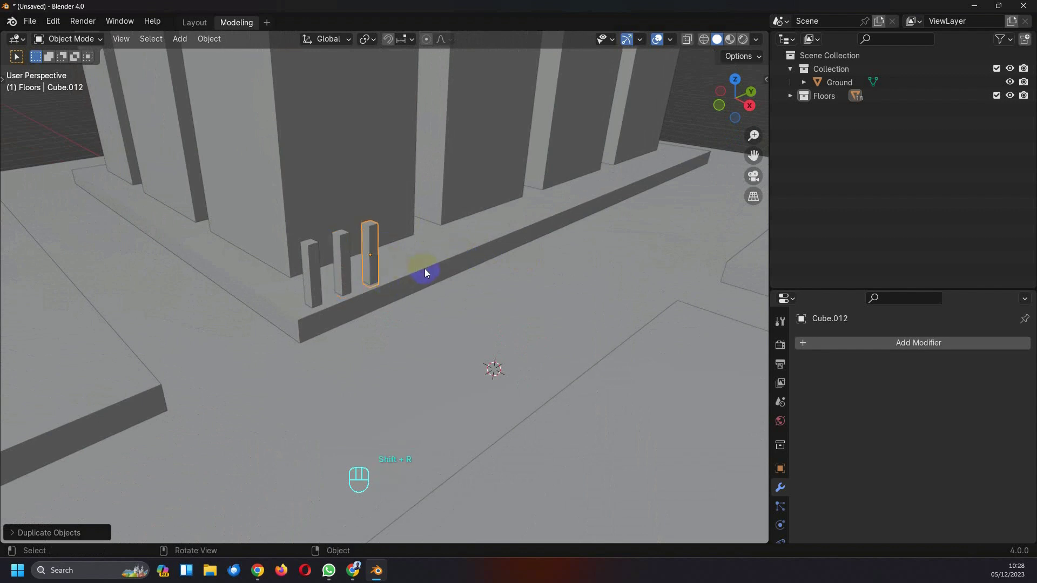
# Step: Undo the post duplications, leaving only the original corner post
pyautogui.hotkey('ctrl', 'z')
pyautogui.hotkey('ctrl', 'z')
pyautogui.hotkey('ctrl', 'z')
pyautogui.keyDown('ctrl'); pyautogui.keyDown('shift'); pyautogui.moveTo(422, 267); pyautogui.dragTo(341, 264, button='middle'); pyautogui.keyUp('shift'); pyautogui.keyUp('ctrl')
pyautogui.hotkey('ctrl', 'shift', 'z')
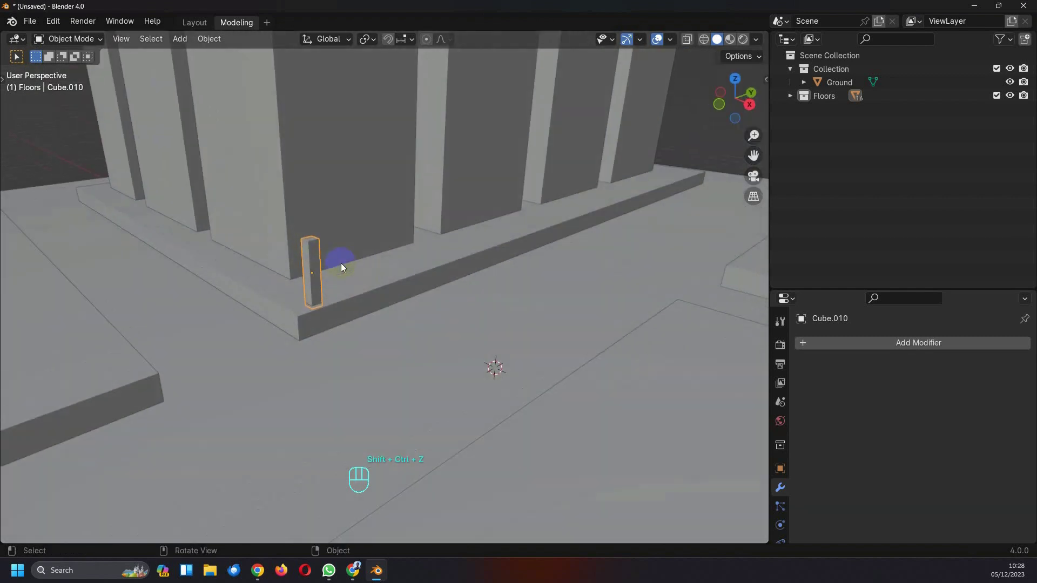
# Step: Duplicate the corner post in top view and place the copy a short distance away along the Y axis
pyautogui.press('KP_7')
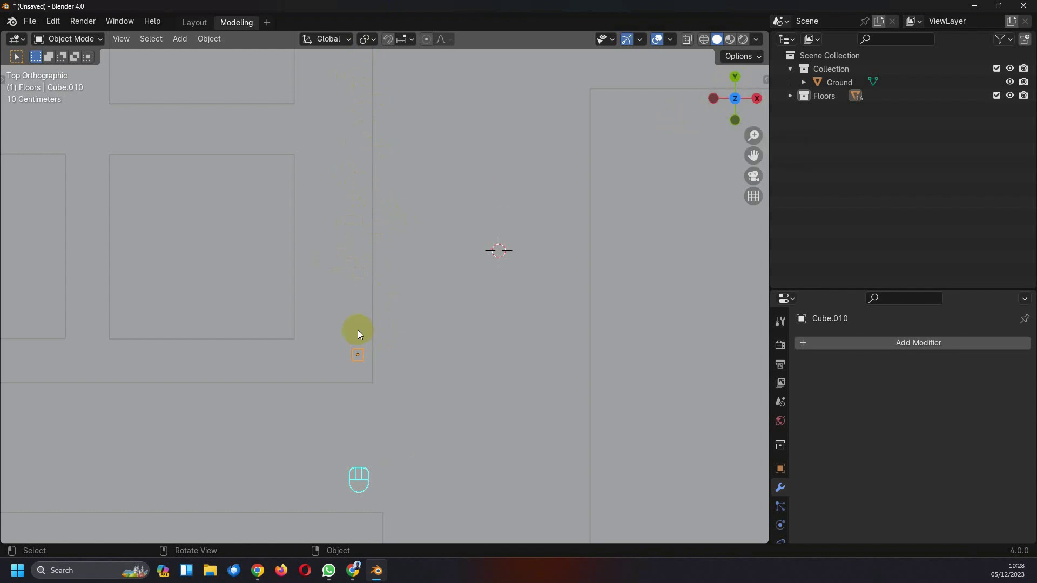
pyautogui.hotkey('shift', 'd')
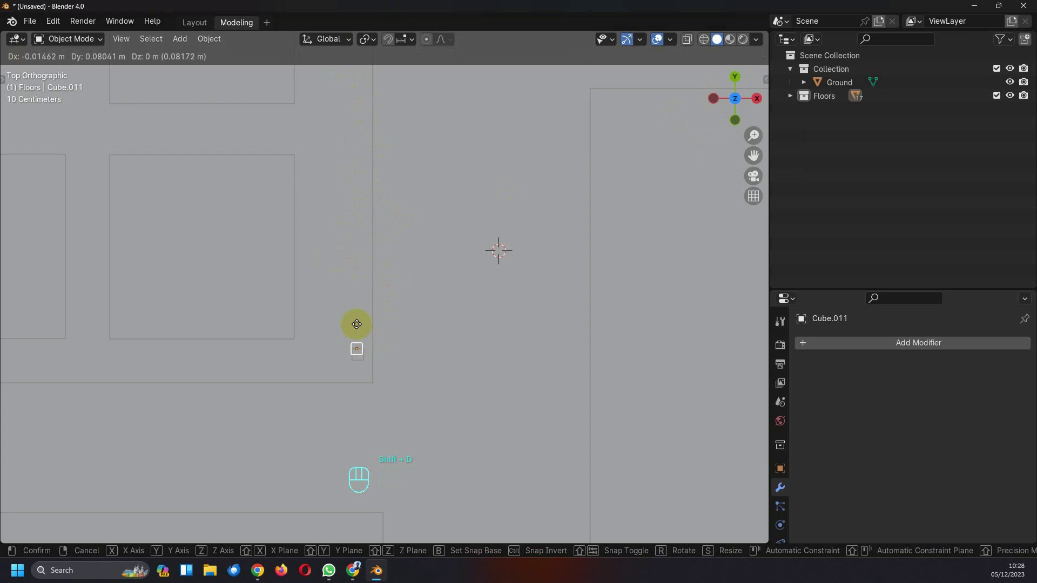
pyautogui.press('y')
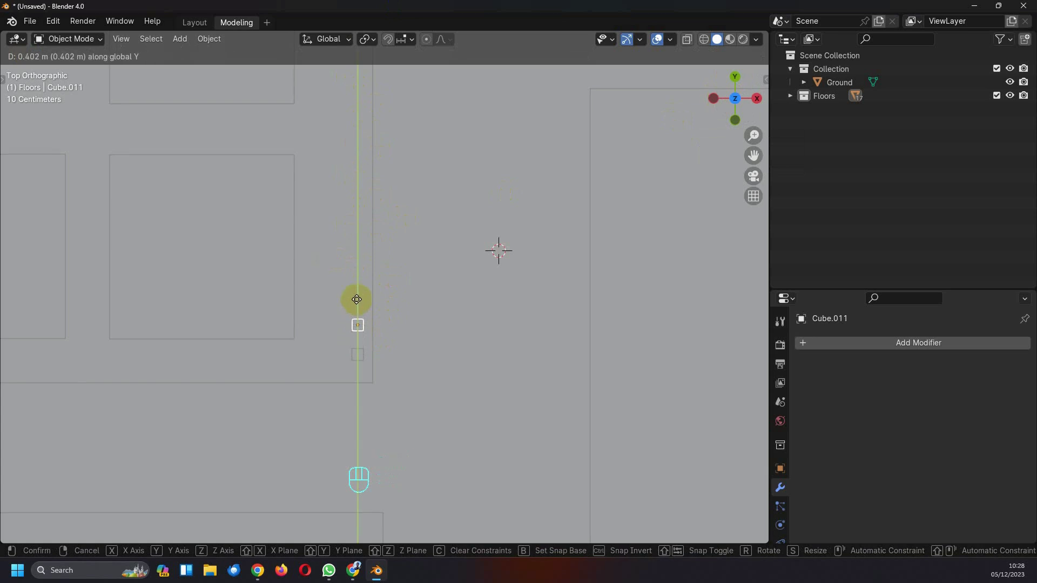
pyautogui.click(358, 292)
# Step: Repeat the last post duplication 23 times to line the whole pavement edge with evenly spaced posts
pyautogui.moveTo(358, 292)
pyautogui.mouseDown(button='middle')
pyautogui.moveTo(546, 363)
pyautogui.moveTo(439, 286)
pyautogui.moveTo(432, 328)
pyautogui.moveTo(367, 310)
pyautogui.mouseUp(button='middle')
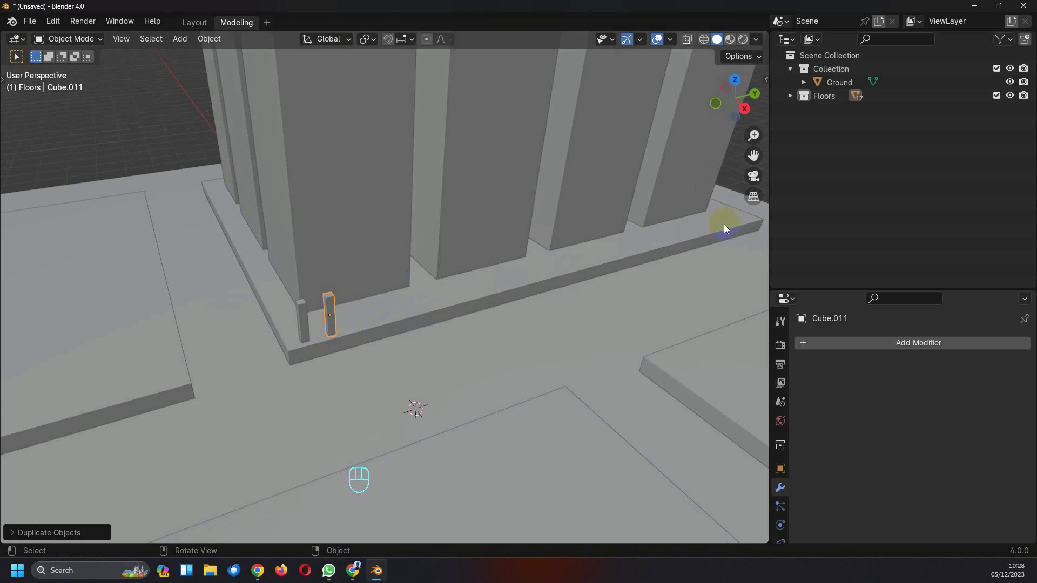
pyautogui.scroll(-1, 478, 332)
pyautogui.keyDown('shift'); pyautogui.moveTo(478, 332); pyautogui.dragTo(443, 335, button='middle'); pyautogui.keyUp('shift')
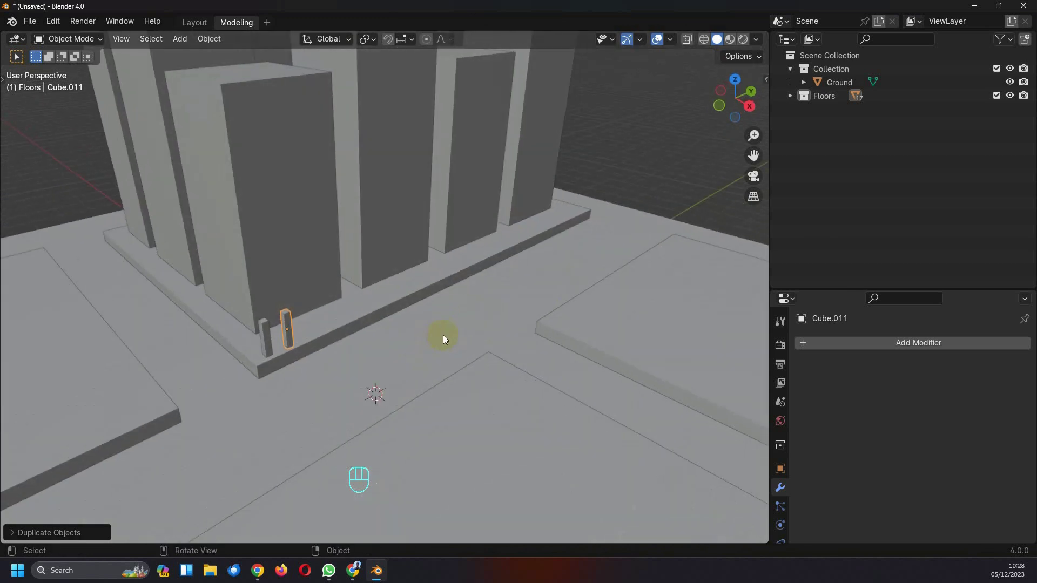
pyautogui.press('shift')
pyautogui.hotkey('shift', 'r')
pyautogui.hotkey('shift', 'r')
pyautogui.hotkey('shift', 'r')
pyautogui.hotkey('shift', 'r')
pyautogui.hotkey('shift', 'r')
pyautogui.hotkey('shift', 'r')
pyautogui.hotkey('shift', 'r')
pyautogui.hotkey('shift', 'r')
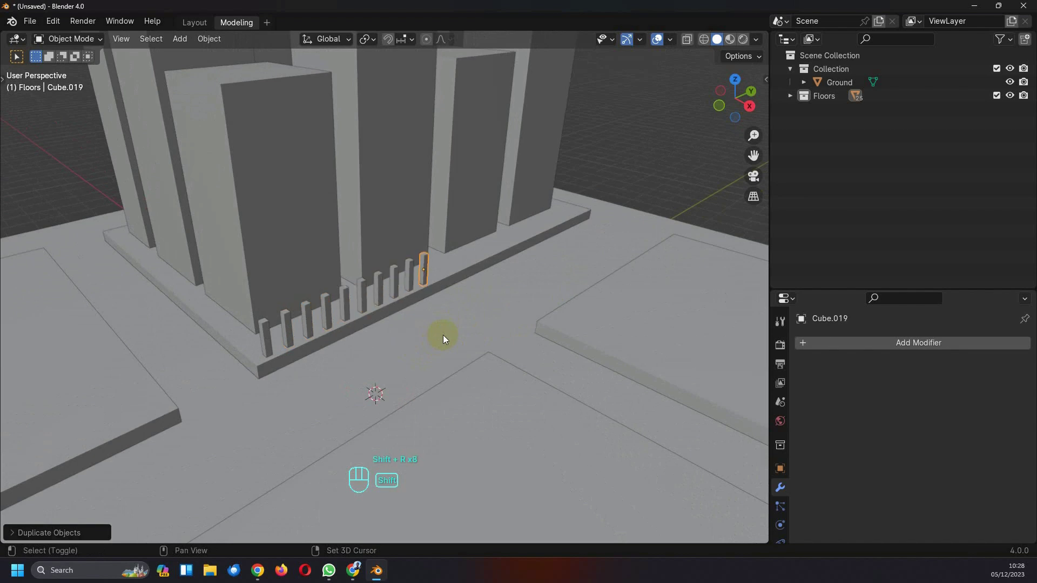
pyautogui.hotkey('shift', 'r')
pyautogui.hotkey('shift', 'r')
pyautogui.hotkey('shift', 'r')
pyautogui.hotkey('shift', 'r')
pyautogui.hotkey('shift', 'r')
pyautogui.hotkey('shift', 'r')
pyautogui.hotkey('shift', 'r')
pyautogui.hotkey('shift', 'r')
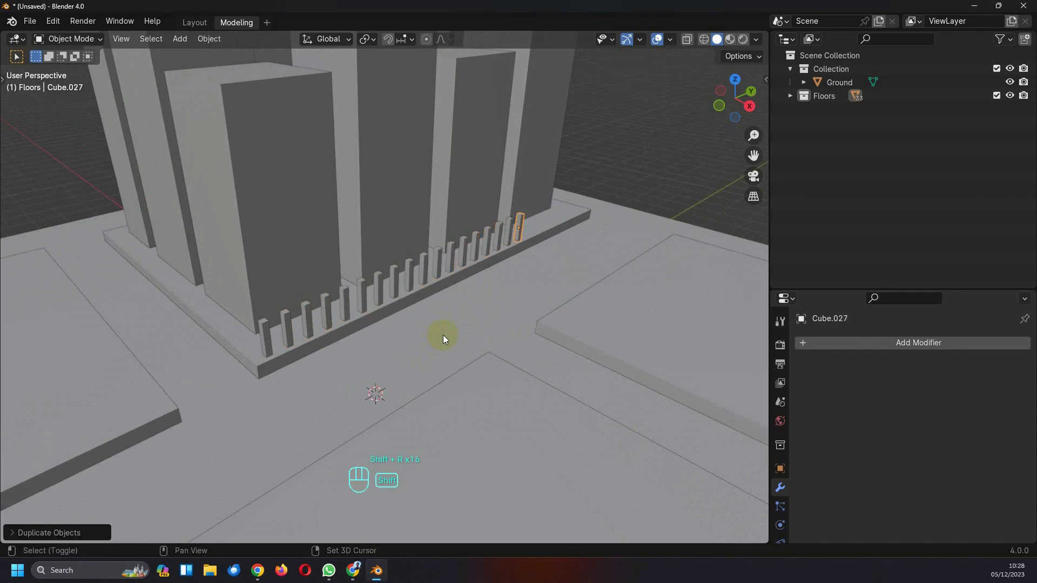
pyautogui.hotkey('shift', 'r')
pyautogui.hotkey('shift', 'r')
pyautogui.hotkey('shift', 'r')
pyautogui.hotkey('shift', 'r')
pyautogui.hotkey('shift', 'r')
pyautogui.hotkey('shift', 'r')
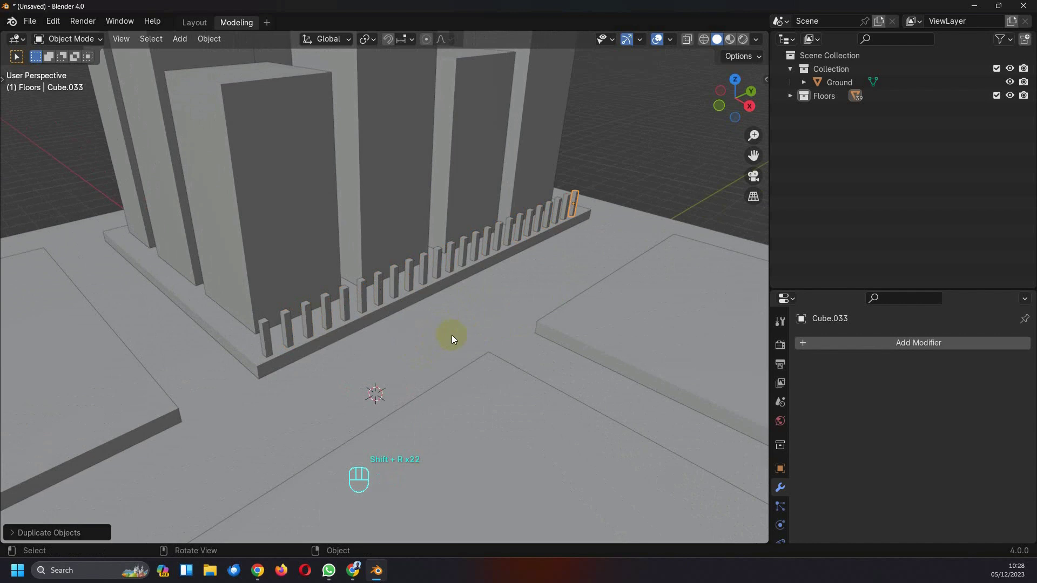
pyautogui.moveTo(509, 326); pyautogui.dragTo(344, 292, button='middle')
pyautogui.hotkey('shift', 'r')
# Step: Select a post near the middle of the row and duplicate it in place
pyautogui.scroll(3, 296, 330)
pyautogui.click(342, 287)
pyautogui.moveTo(359, 340); pyautogui.dragTo(373, 335, button='middle')
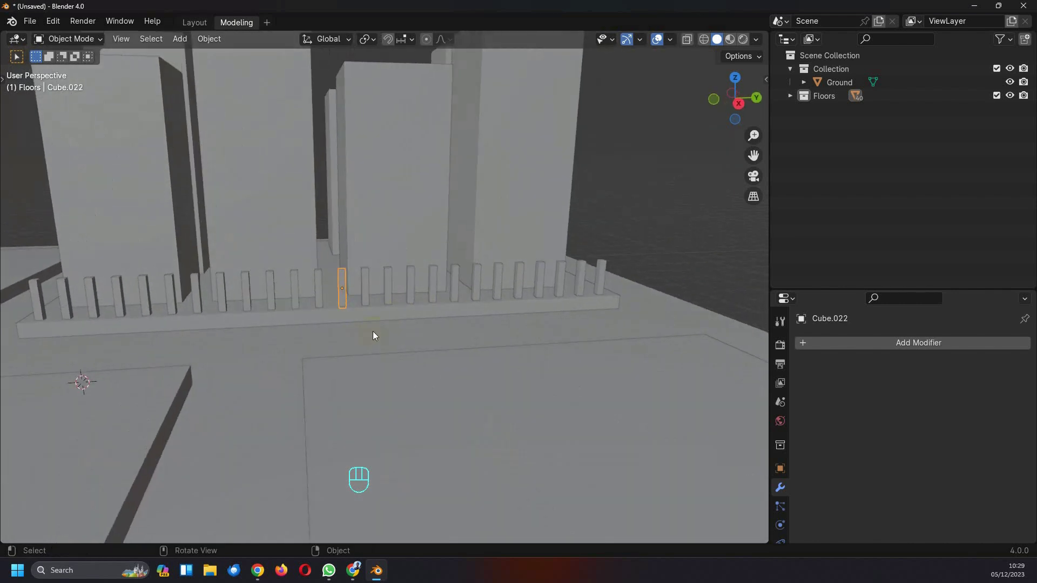
pyautogui.click(319, 283)
pyautogui.moveTo(339, 305); pyautogui.dragTo(347, 323, button='middle')
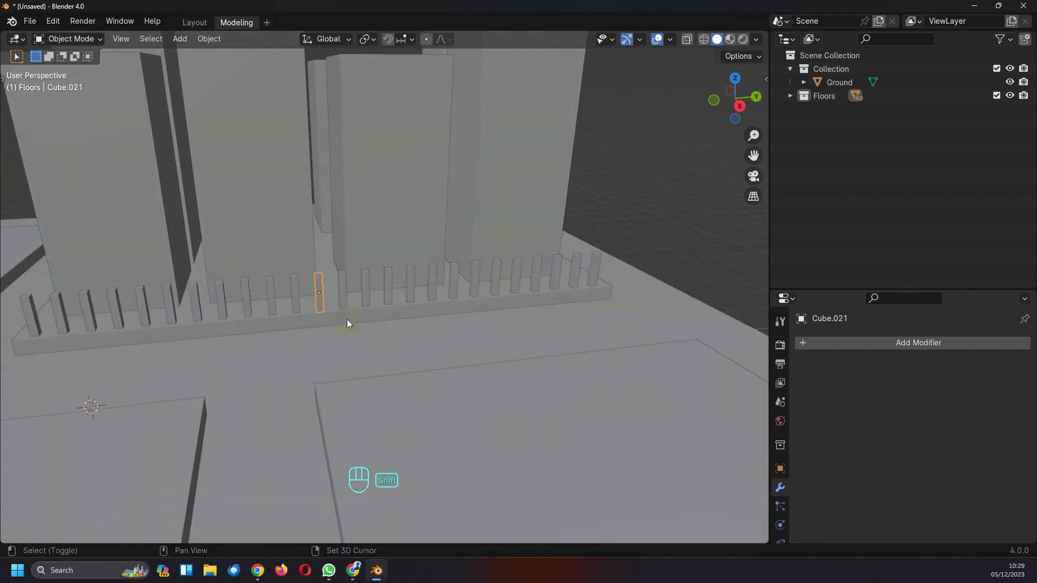
pyautogui.hotkey('shift', 'd')
pyautogui.rightClick(335, 320)
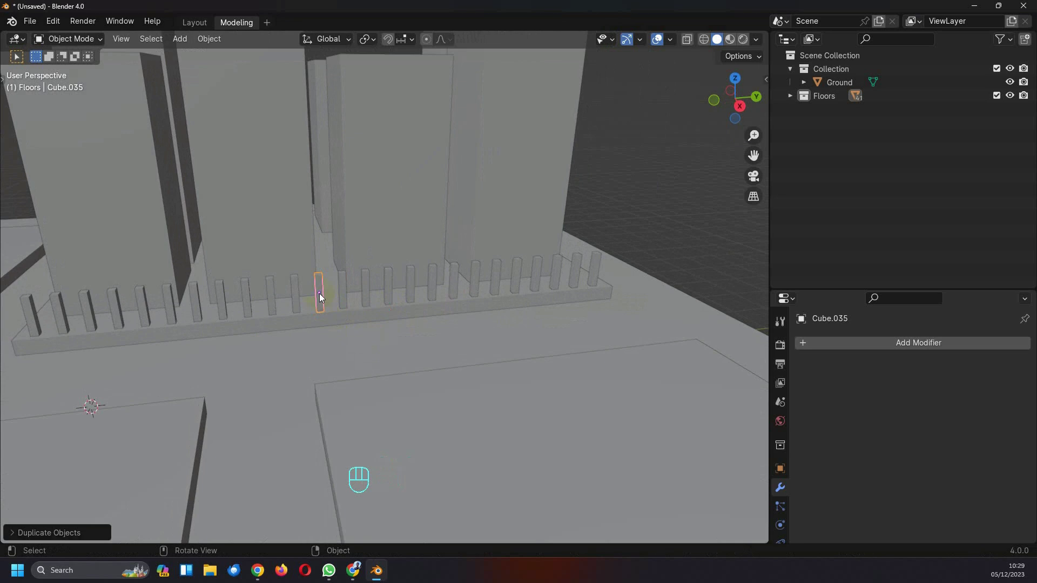
# Step: Rotate the duplicated post 90° about the X axis so it lies horizontally
pyautogui.press('r')
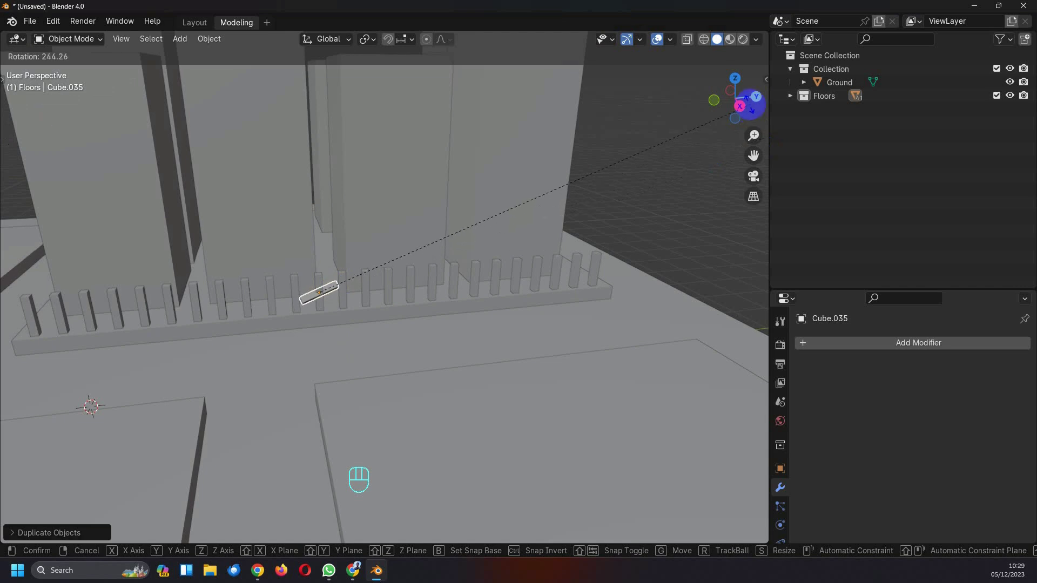
pyautogui.press('x')
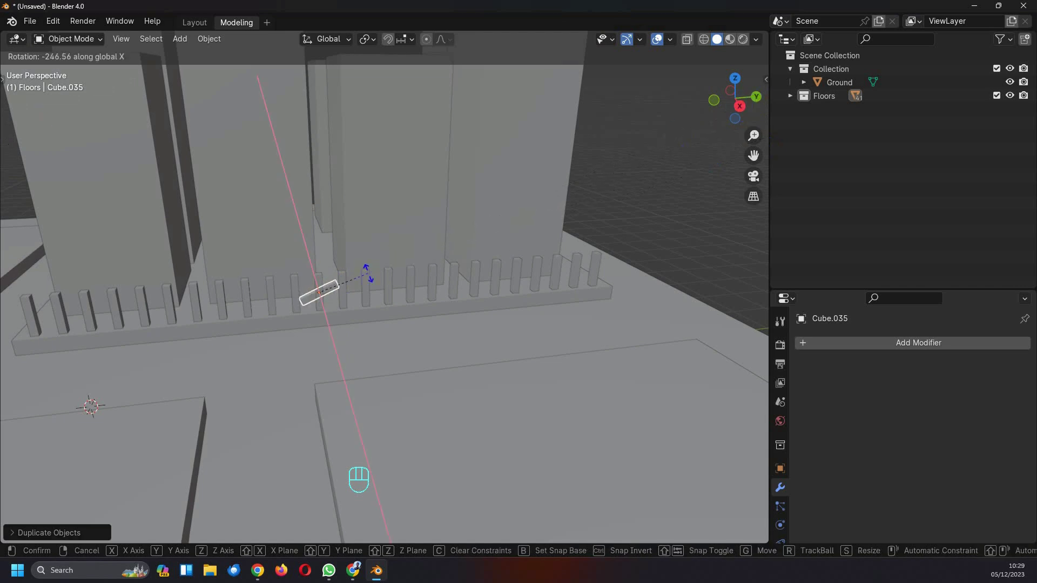
pyautogui.write('90')
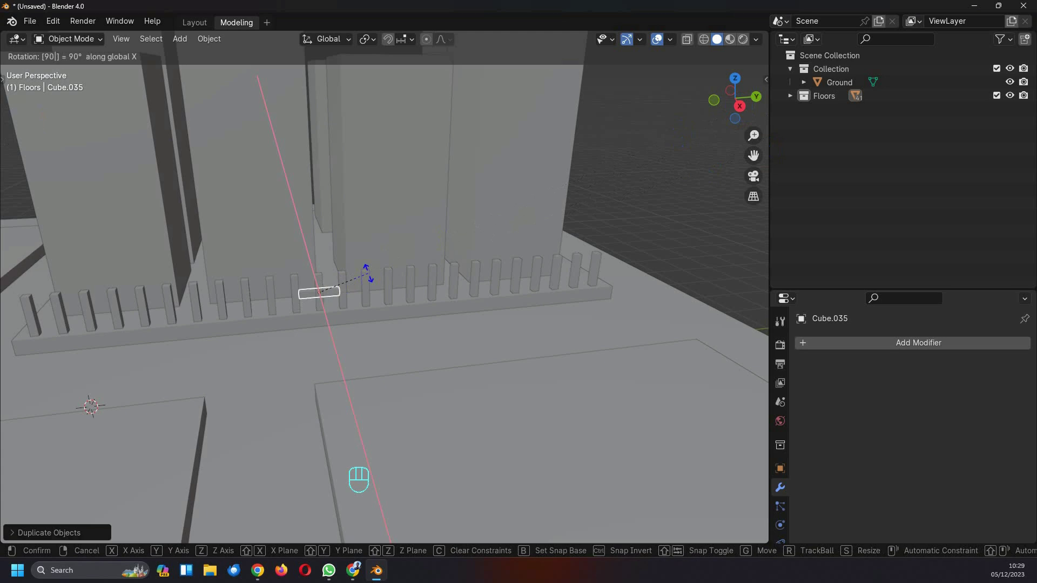
pyautogui.press('Return')
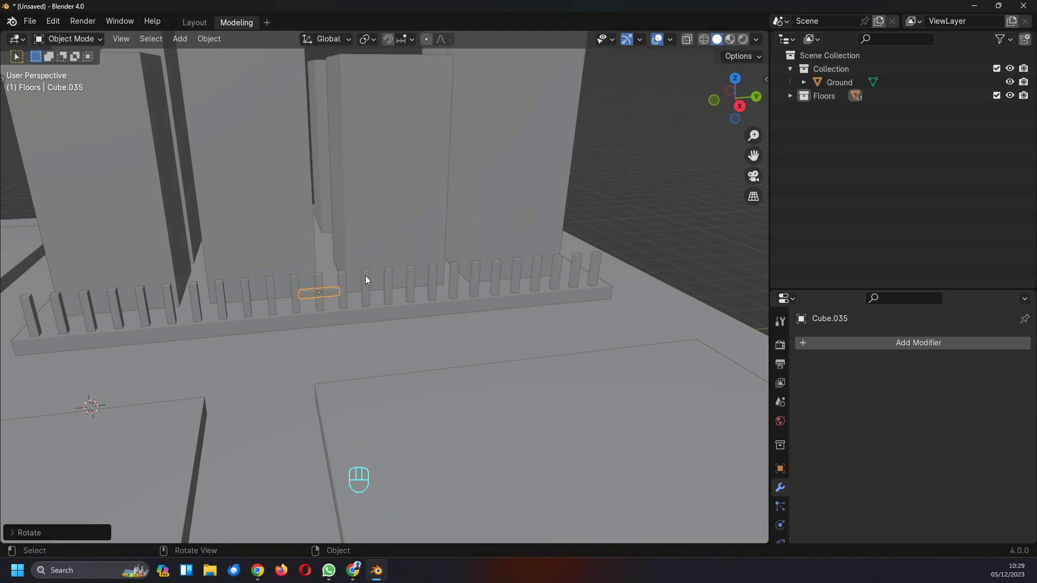
# Step: Scale the horizontal bar about 14.3 times along the Y axis to make a long fence rail
pyautogui.moveTo(365, 275); pyautogui.dragTo(317, 310, button='middle')
pyautogui.press('s')
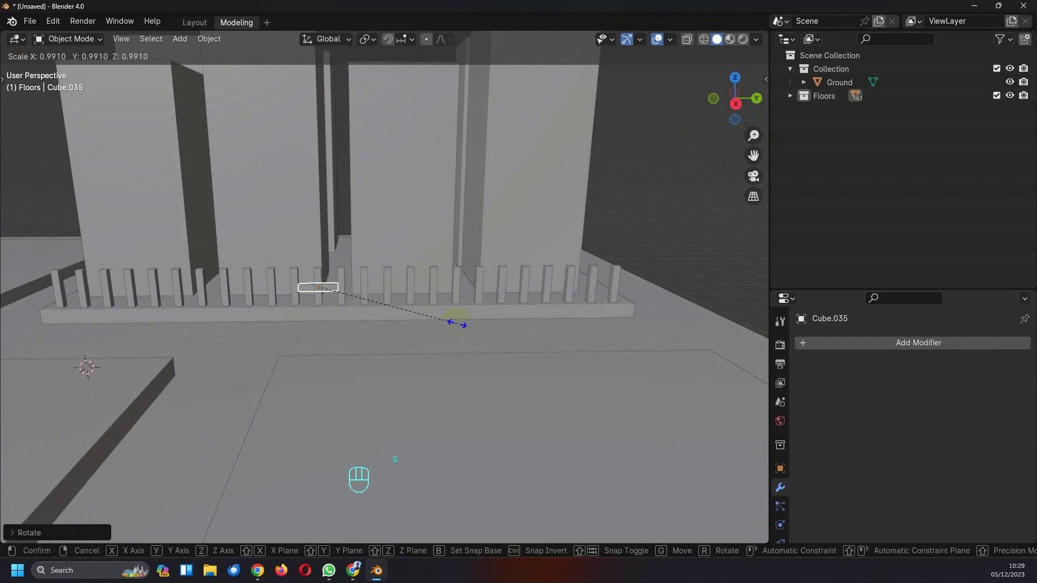
pyautogui.press('y')
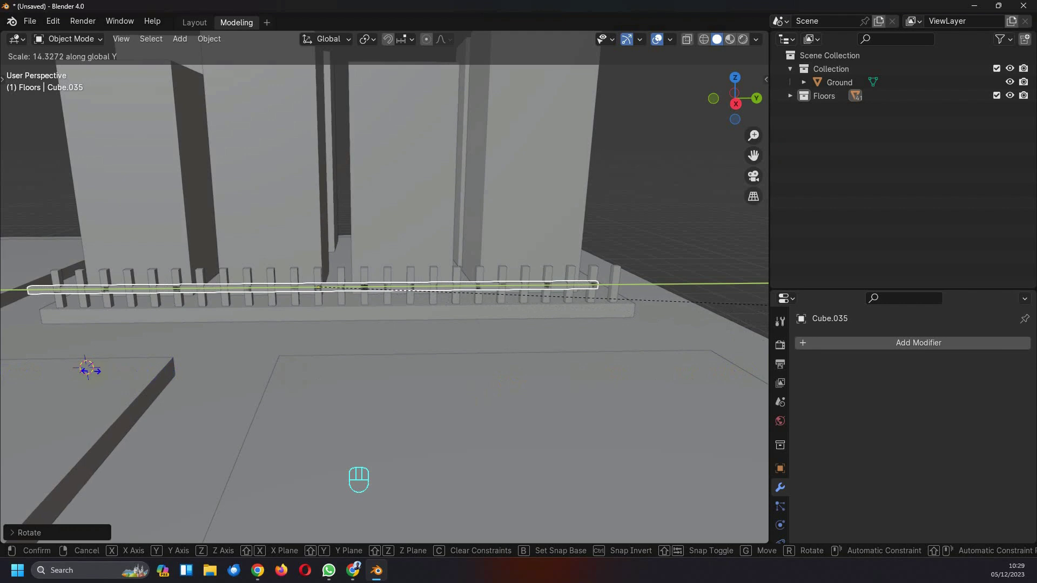
pyautogui.click(93, 372)
# Step: Move the long rail about 0.55 m along the Y axis so its ends line up with the outermost posts
pyautogui.moveTo(93, 373); pyautogui.dragTo(96, 313, button='middle')
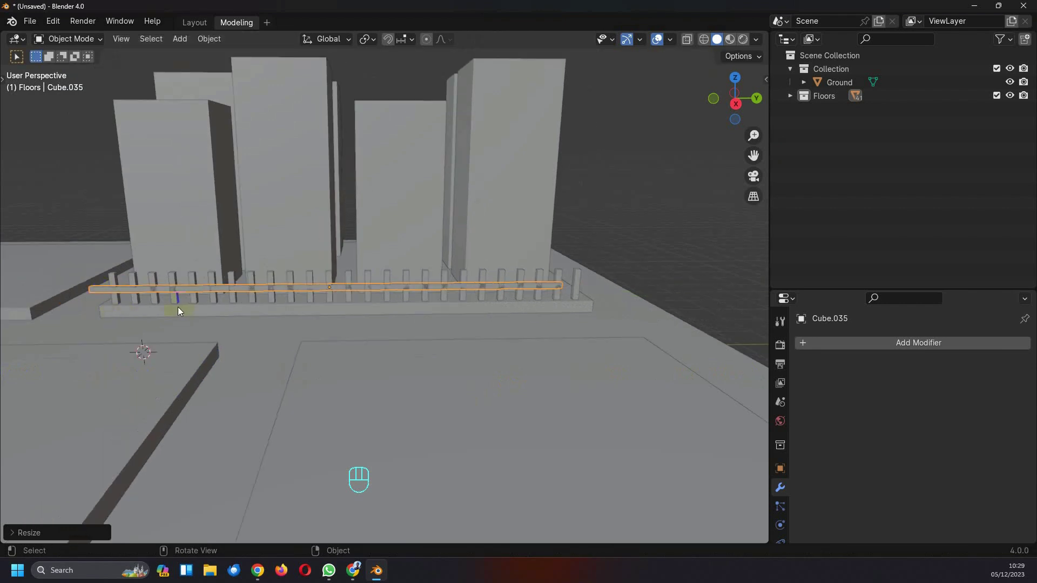
pyautogui.press('g')
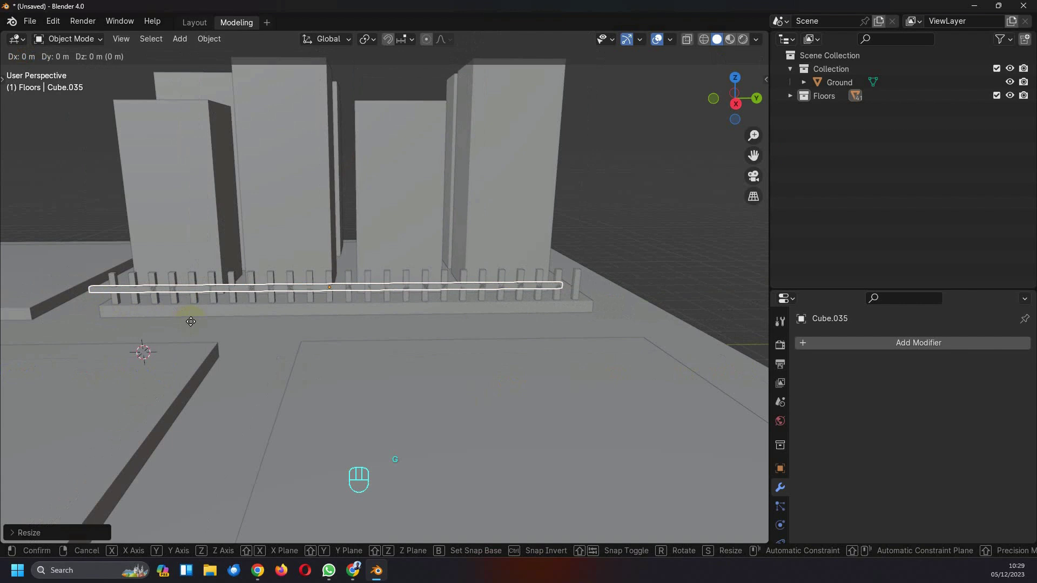
pyautogui.press('y')
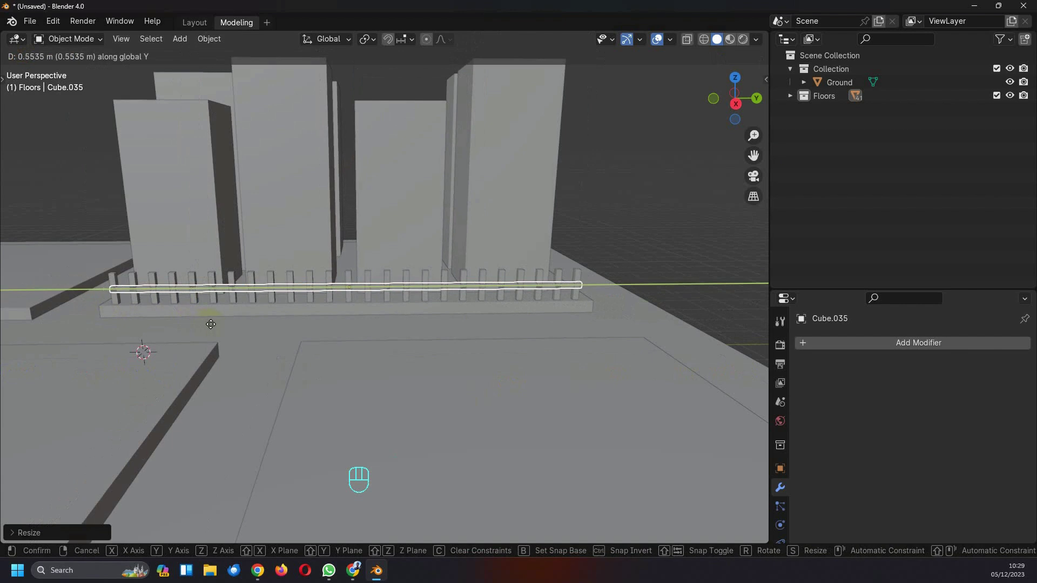
pyautogui.click(202, 328)
# Step: Raise the rail about 0.27 m along the Z axis so it sits near the tops of the posts
pyautogui.moveTo(202, 328); pyautogui.dragTo(283, 322, button='middle')
pyautogui.scroll(3, 300, 328)
pyautogui.press('g')
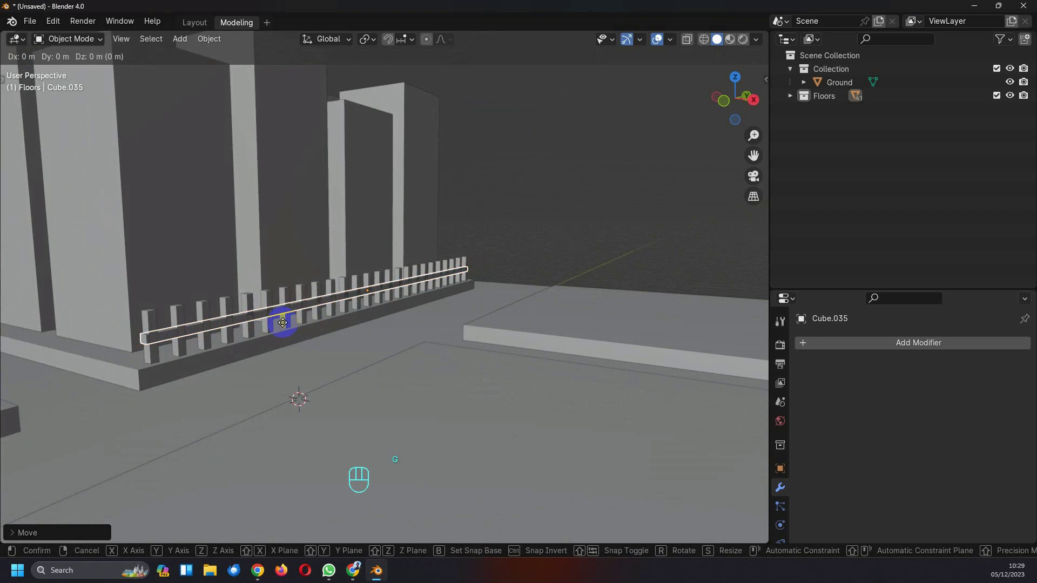
pyautogui.press('z')
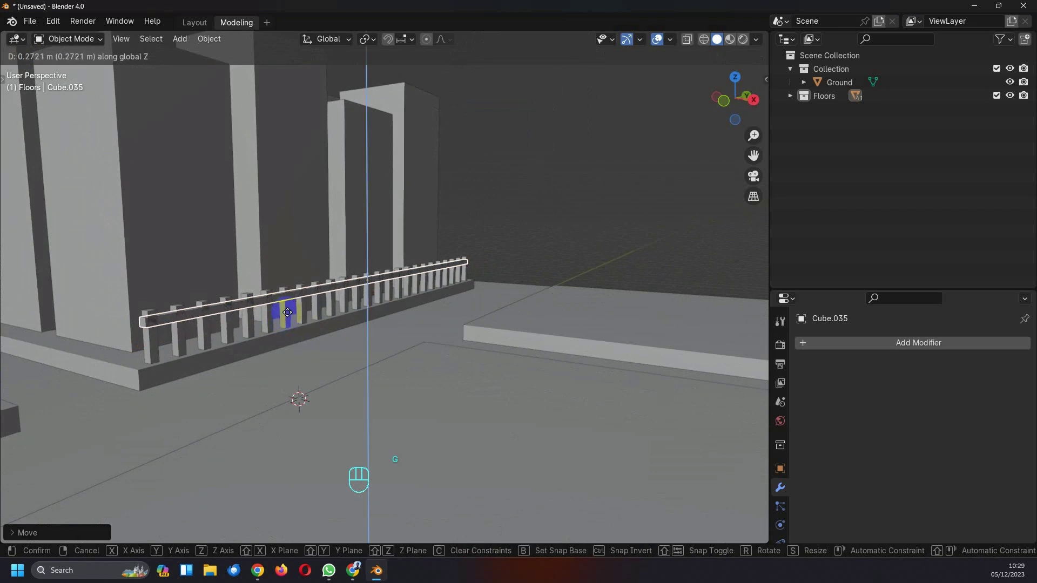
pyautogui.click(289, 314)
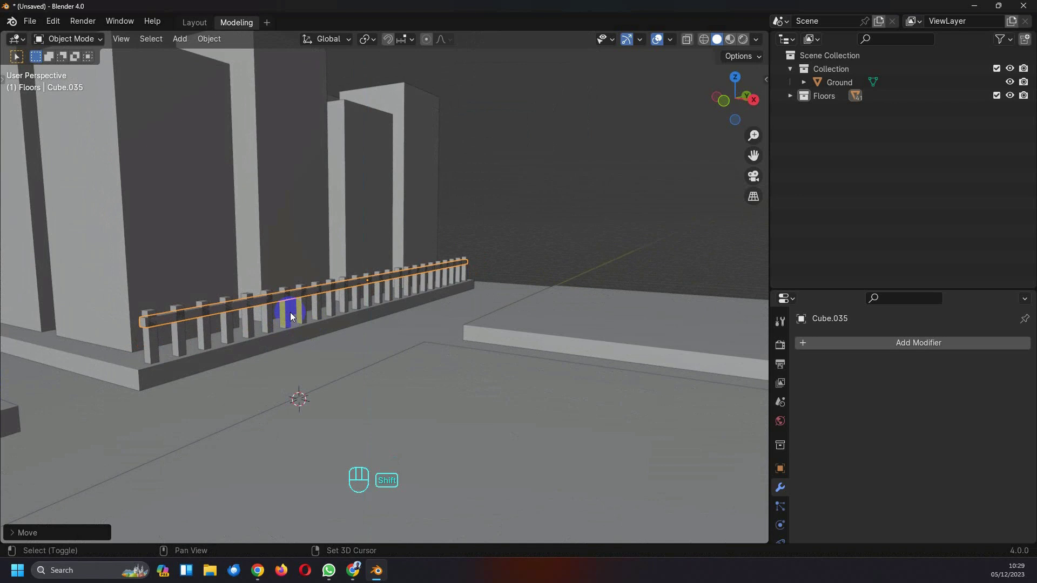
# Step: Duplicate the upper rail and lower the copy along the Z axis to form a second rail on the lower part of the posts
pyautogui.hotkey('shift', 'd')
pyautogui.click(306, 283)
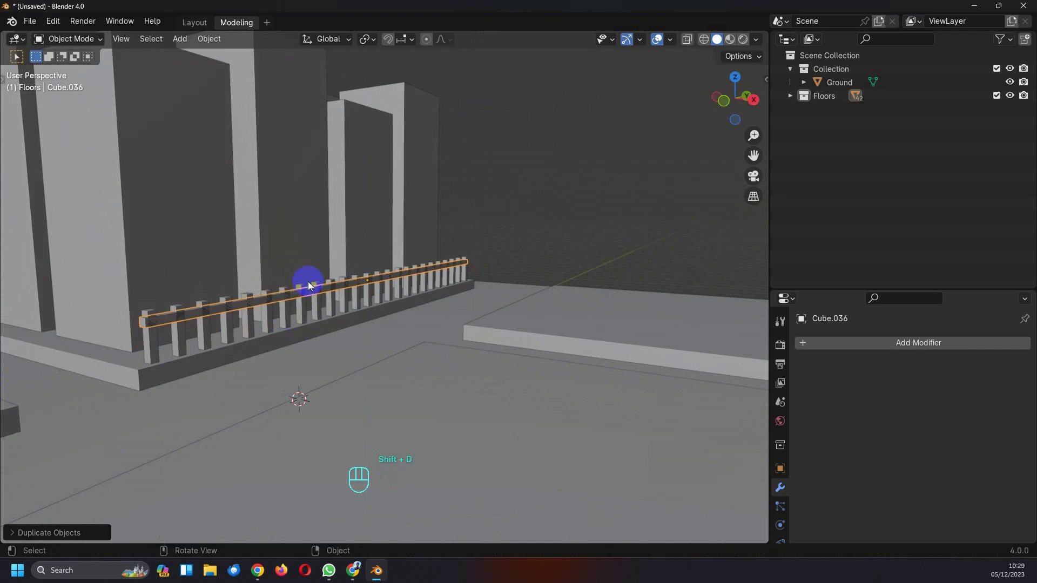
pyautogui.press('g')
pyautogui.press('z')
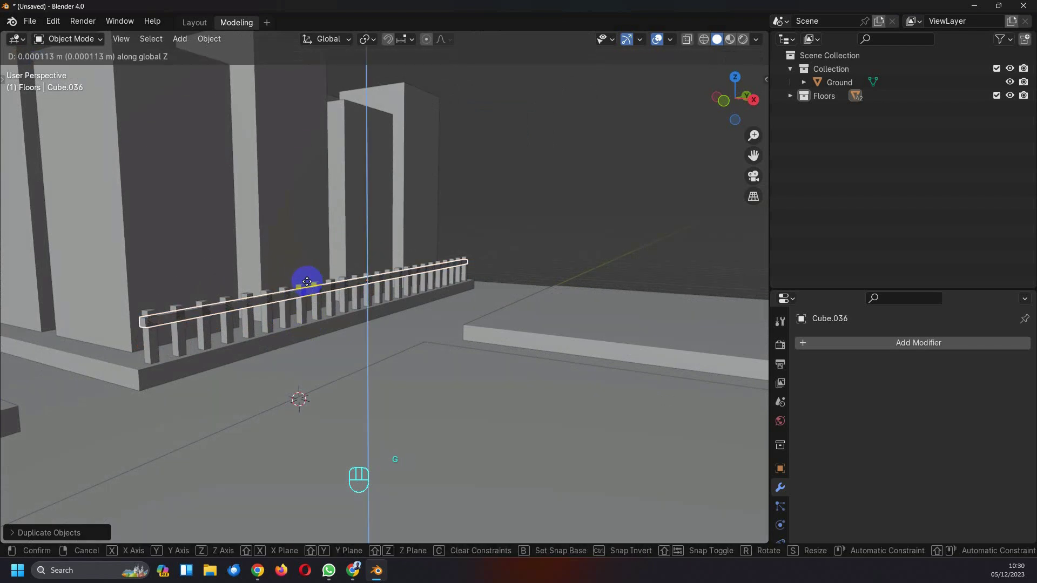
pyautogui.click(308, 294)
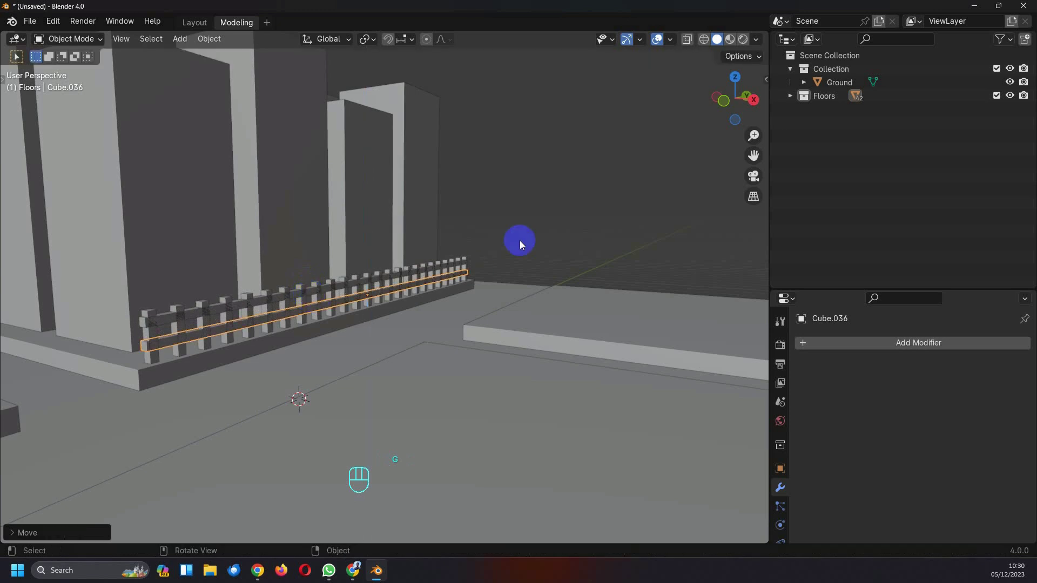
# Step: Expand the Floors collection in the outliner and enlarge the outliner area to show more of its objects
pyautogui.moveTo(518, 241); pyautogui.dragTo(222, 357, button='middle')
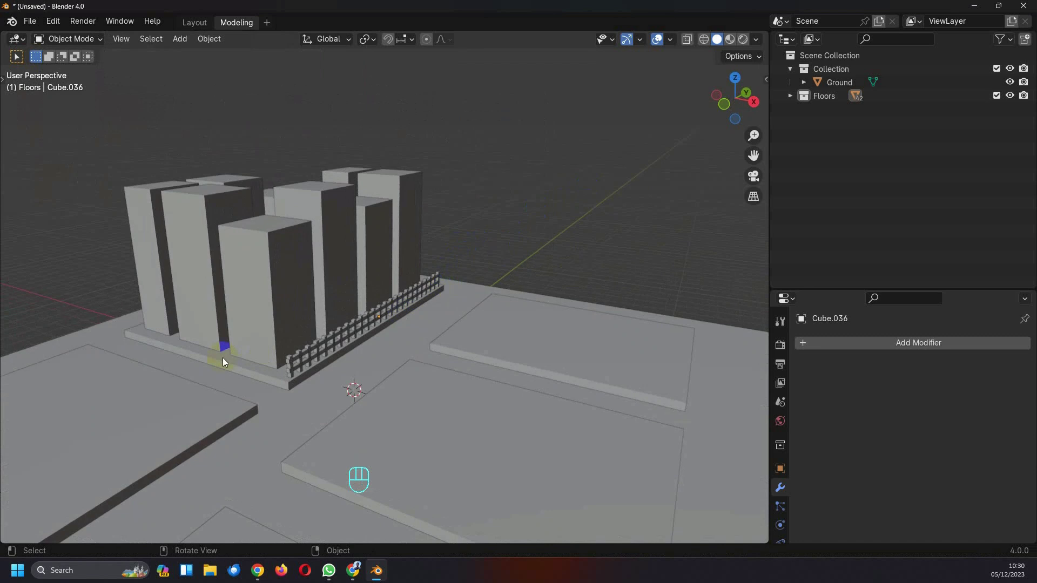
pyautogui.moveTo(317, 346); pyautogui.dragTo(279, 322, button='middle')
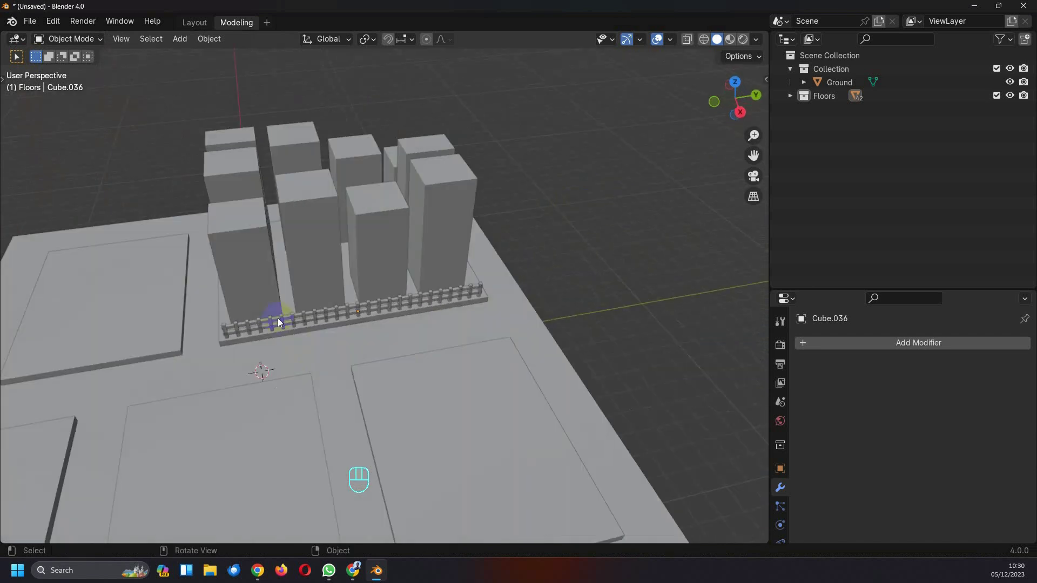
pyautogui.scroll(4, 305, 324)
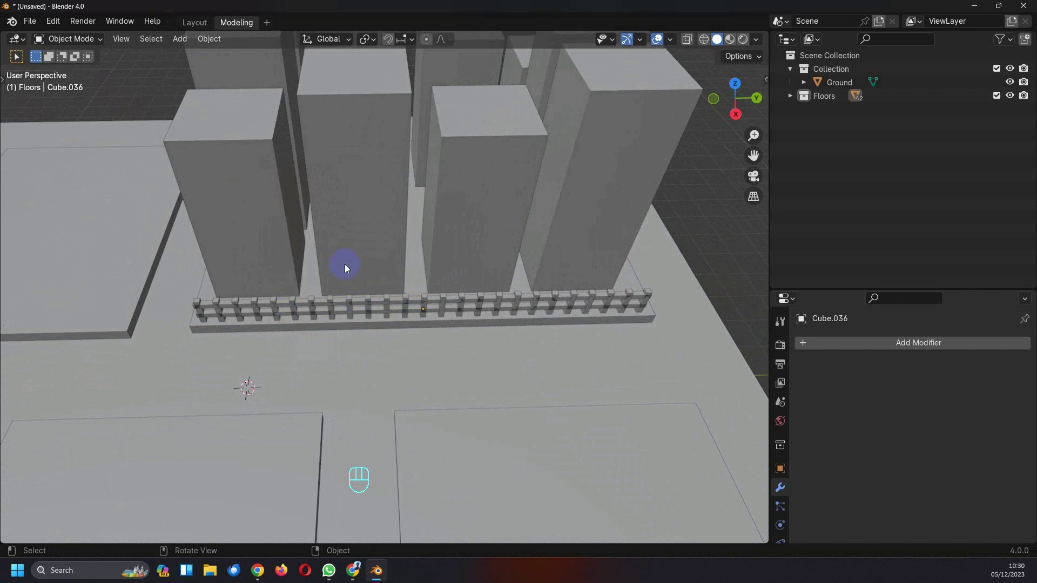
pyautogui.moveTo(325, 312); pyautogui.dragTo(407, 303, button='middle')
pyautogui.scroll(2, 401, 326)
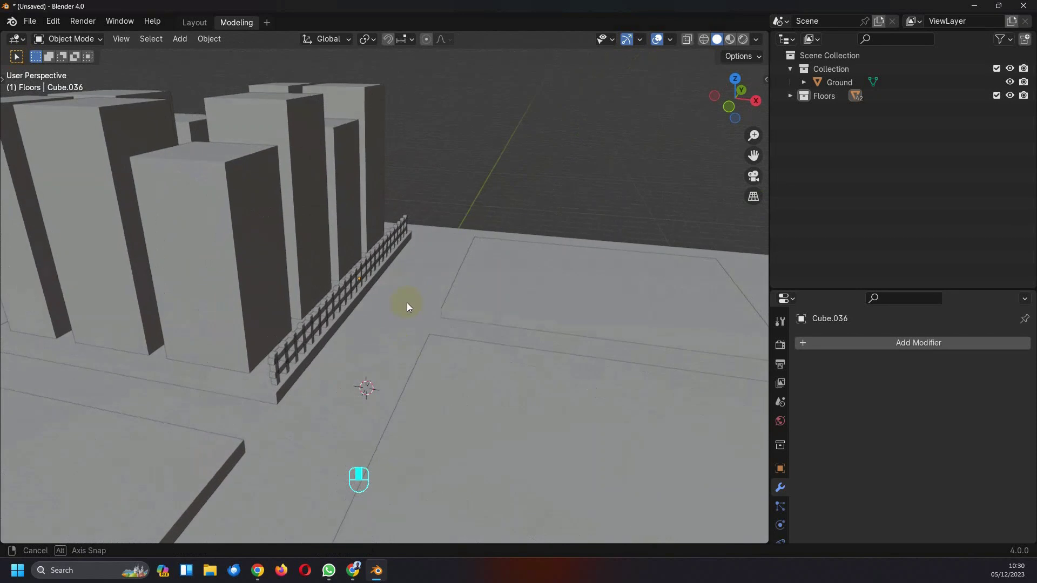
pyautogui.click(790, 96)
pyautogui.scroll(-15, 835, 183)
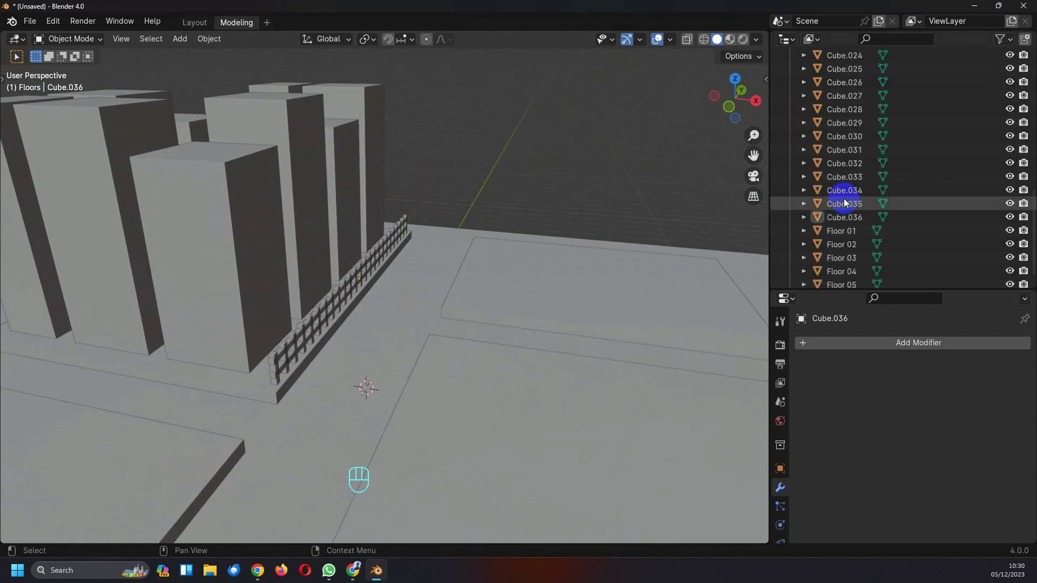
pyautogui.moveTo(841, 286); pyautogui.dragTo(810, 376)
pyautogui.scroll(-5, 473, 263)
# Step: Box-select all fence posts and both rails in the front orthographic view and move them to a new collection named Franch
pyautogui.moveTo(473, 262); pyautogui.dragTo(296, 298, button='middle')
pyautogui.scroll(10, 418, 280)
pyautogui.click(288, 308)
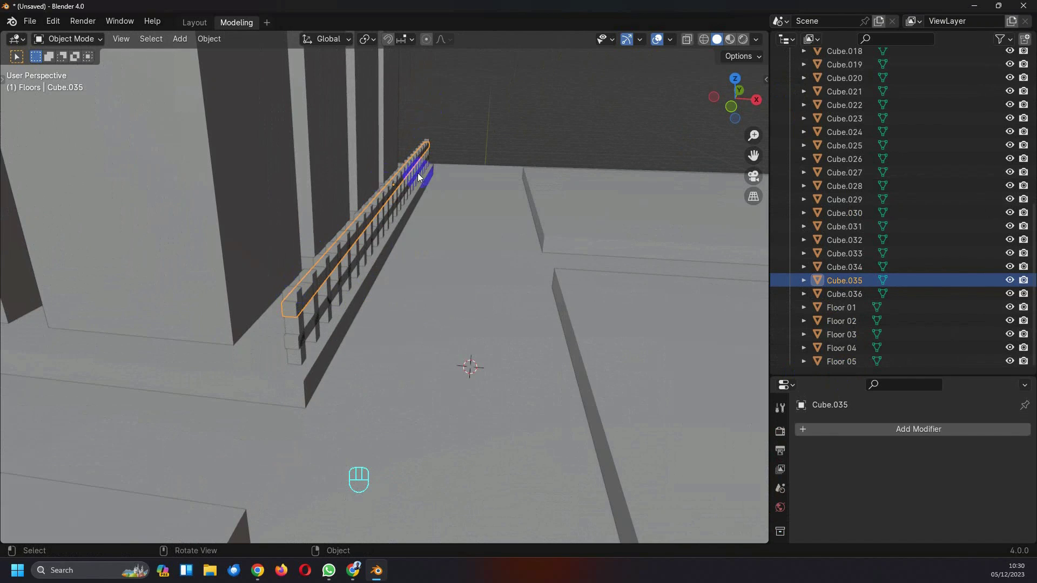
pyautogui.moveTo(394, 224)
pyautogui.mouseDown(button='middle')
pyautogui.moveTo(413, 203)
pyautogui.moveTo(386, 206)
pyautogui.mouseUp(button='middle')
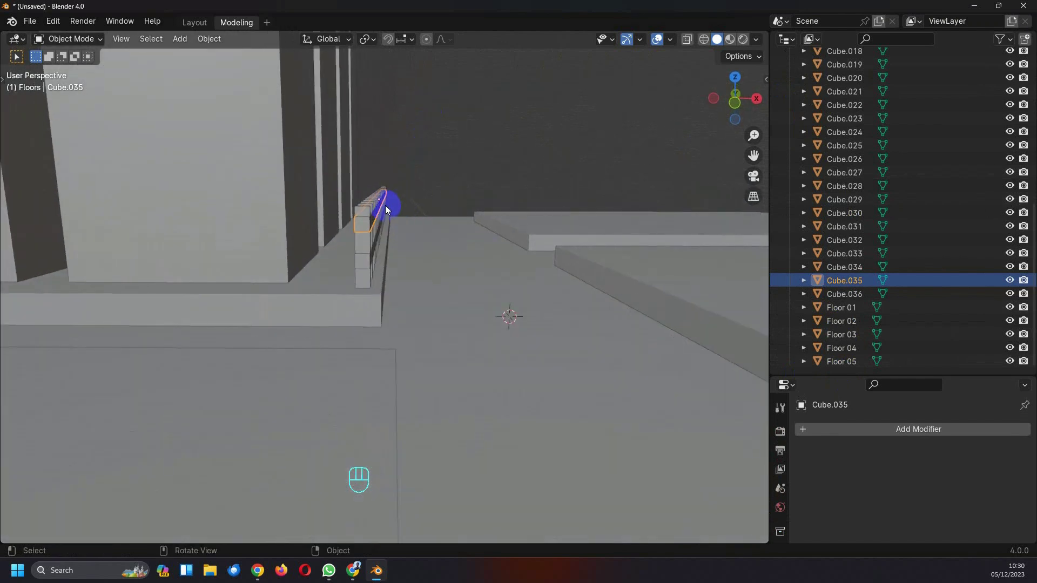
pyautogui.press('KP_1')
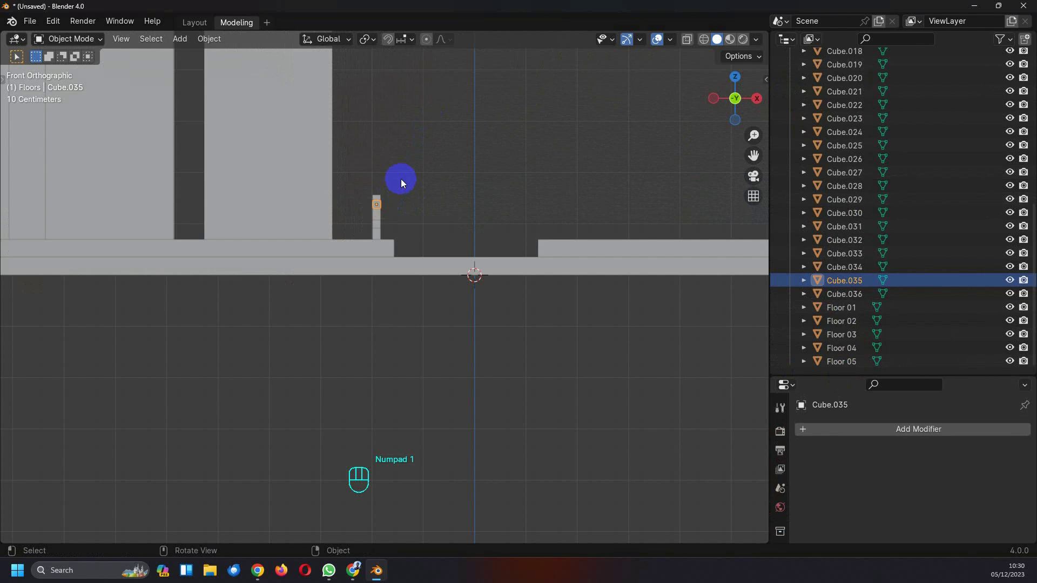
pyautogui.moveTo(402, 178); pyautogui.dragTo(362, 233)
pyautogui.moveTo(362, 233); pyautogui.dragTo(381, 241, button='middle')
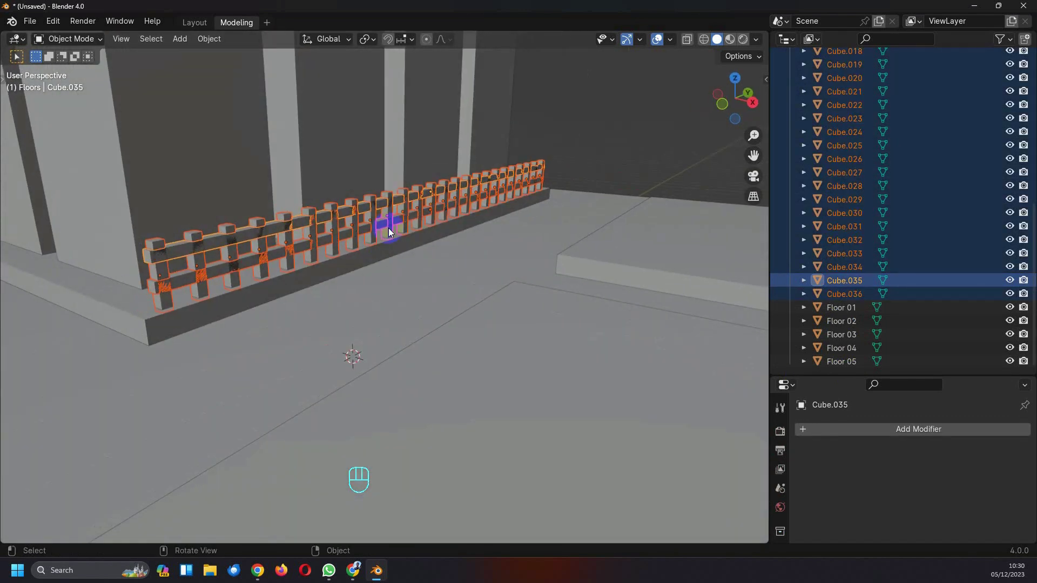
pyautogui.press('n')
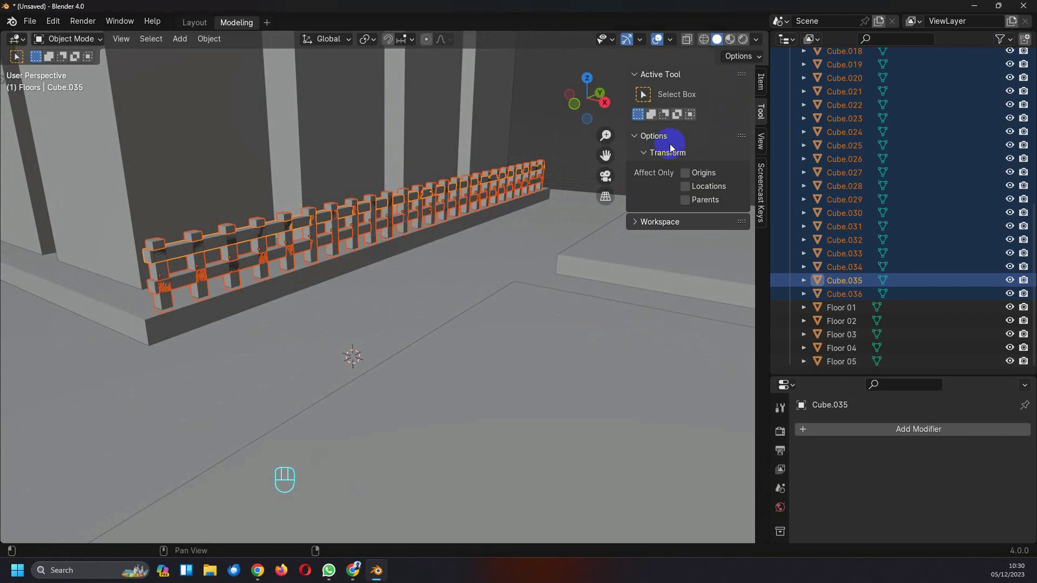
pyautogui.press('n')
pyautogui.press('m')
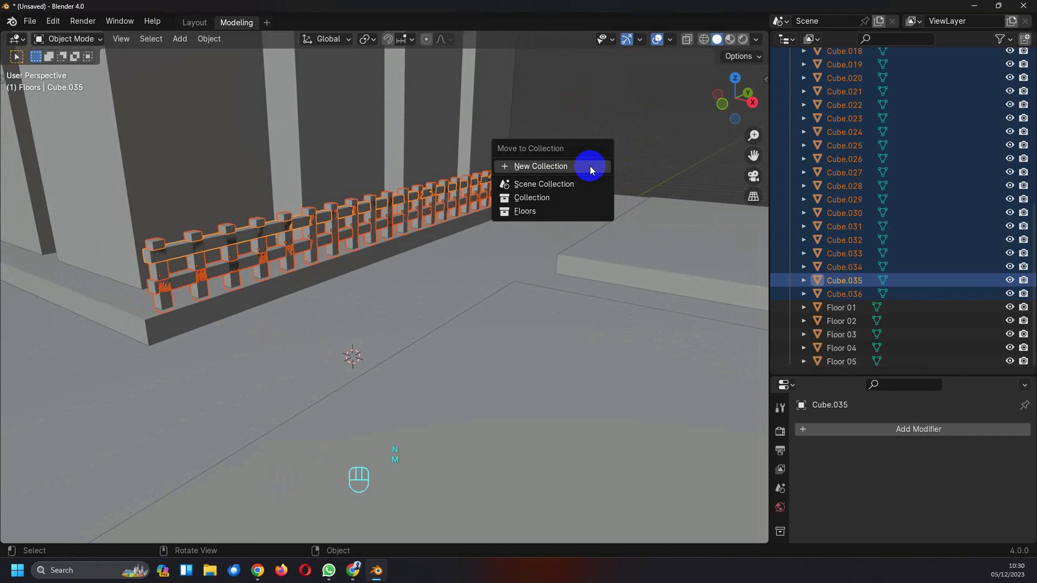
pyautogui.click(590, 166)
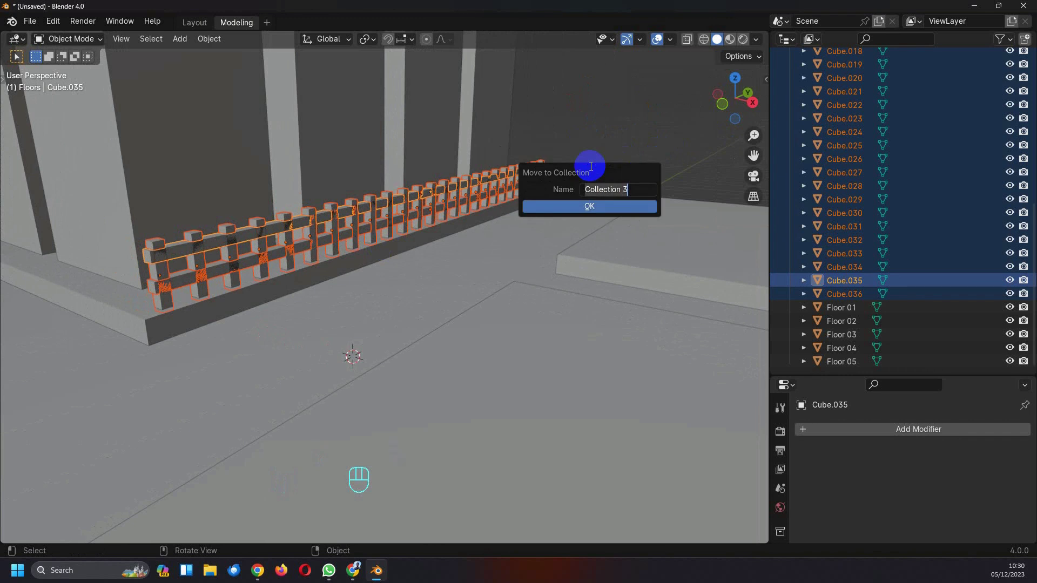
pyautogui.write('Franch')
pyautogui.click(596, 205)
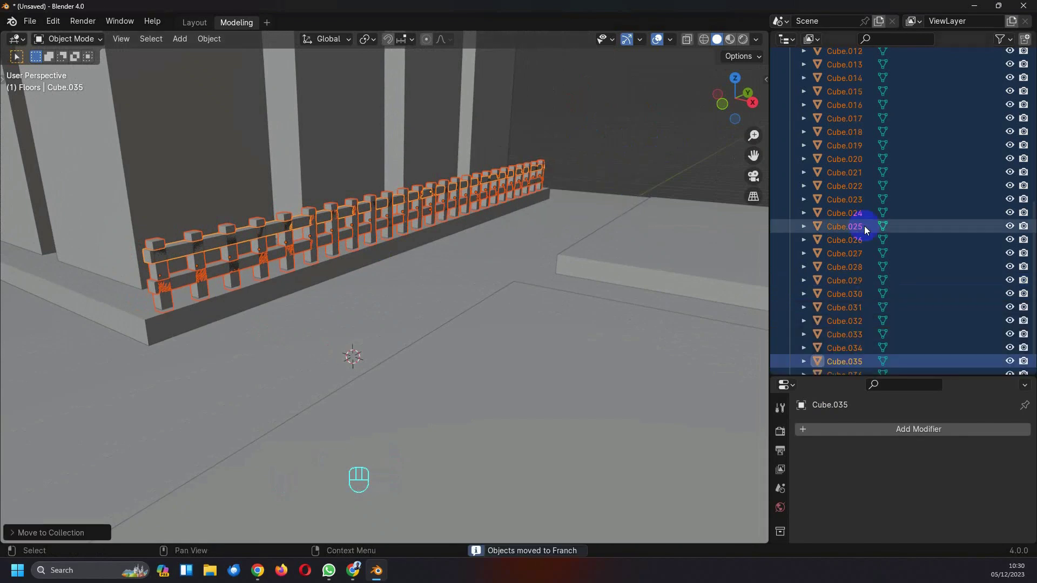
# Step: Collapse the Franch collection in the outliner
pyautogui.scroll(3, 836, 135)
pyautogui.scroll(5, 836, 135)
pyautogui.click(791, 226)
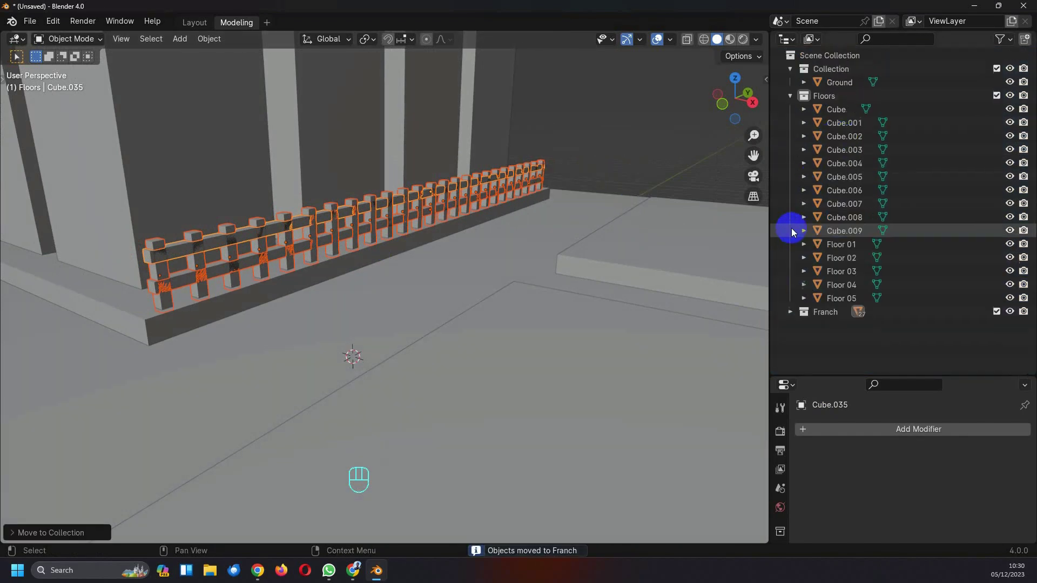
# Step: Select all ten tower blocks and move them to a new collection named Buildings
pyautogui.moveTo(384, 164); pyautogui.dragTo(346, 209, button='middle')
pyautogui.click(346, 208)
pyautogui.keyDown('shift'); pyautogui.click(280, 166); pyautogui.keyUp('shift')
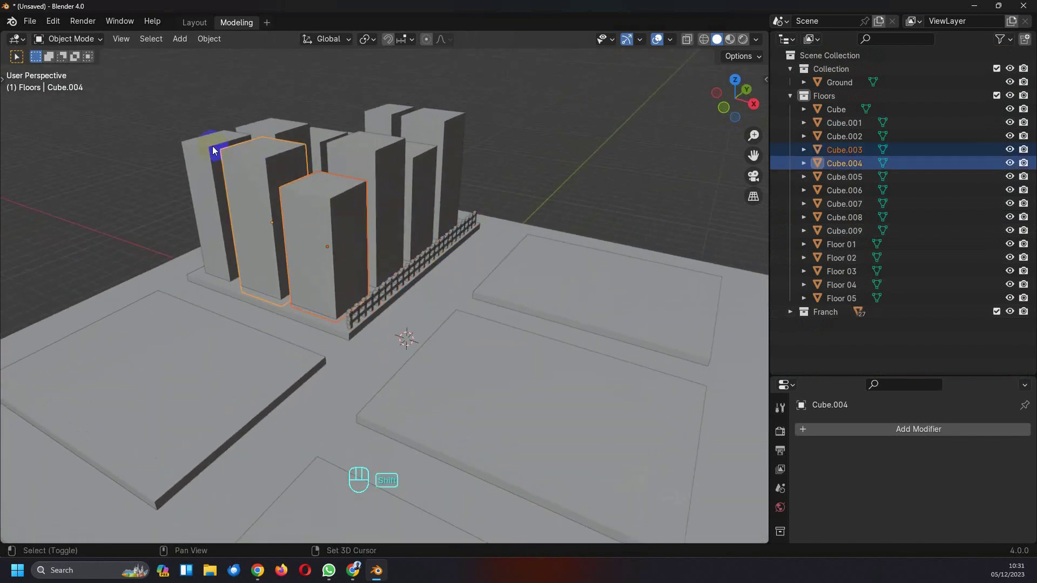
pyautogui.keyDown('shift'); pyautogui.click(216, 153); pyautogui.keyUp('shift')
pyautogui.keyDown('shift'); pyautogui.click(282, 131); pyautogui.keyUp('shift')
pyautogui.keyDown('shift'); pyautogui.click(319, 135); pyautogui.keyUp('shift')
pyautogui.keyDown('shift'); pyautogui.click(361, 160); pyautogui.keyUp('shift')
pyautogui.keyDown('shift'); pyautogui.click(418, 157); pyautogui.keyUp('shift')
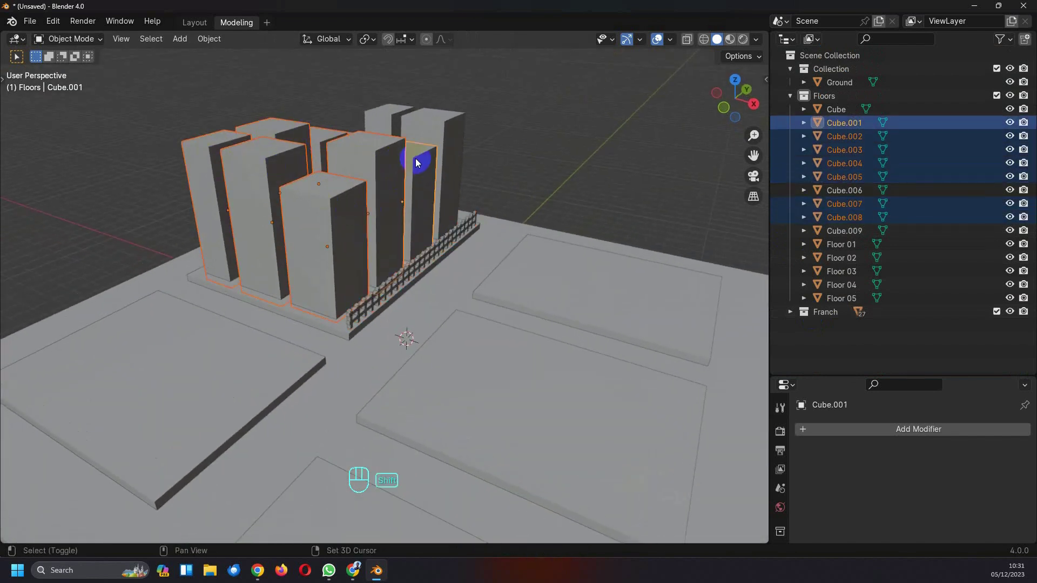
pyautogui.keyDown('shift'); pyautogui.click(397, 116); pyautogui.keyUp('shift')
pyautogui.keyDown('shift'); pyautogui.click(428, 125); pyautogui.keyUp('shift')
pyautogui.moveTo(477, 133); pyautogui.dragTo(600, 262, button='middle')
pyautogui.keyDown('shift'); pyautogui.click(598, 301); pyautogui.keyUp('shift')
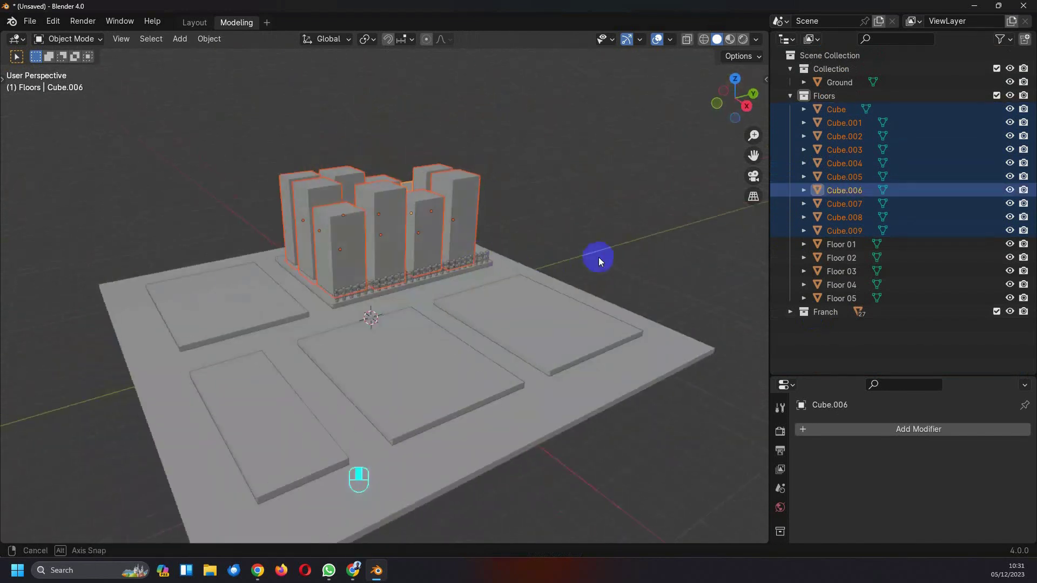
pyautogui.press('m')
pyautogui.click(479, 257)
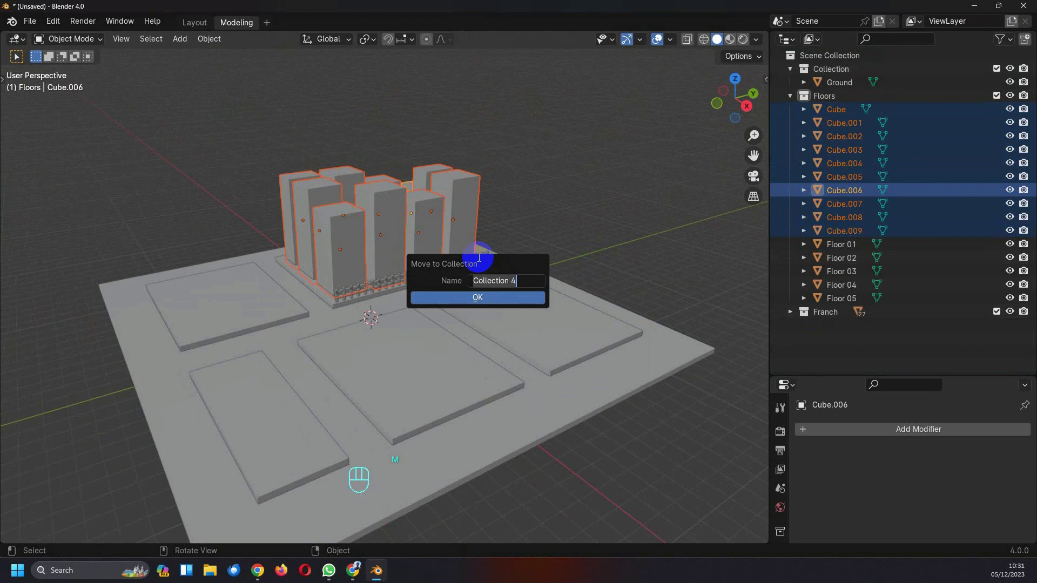
pyautogui.write('Building')
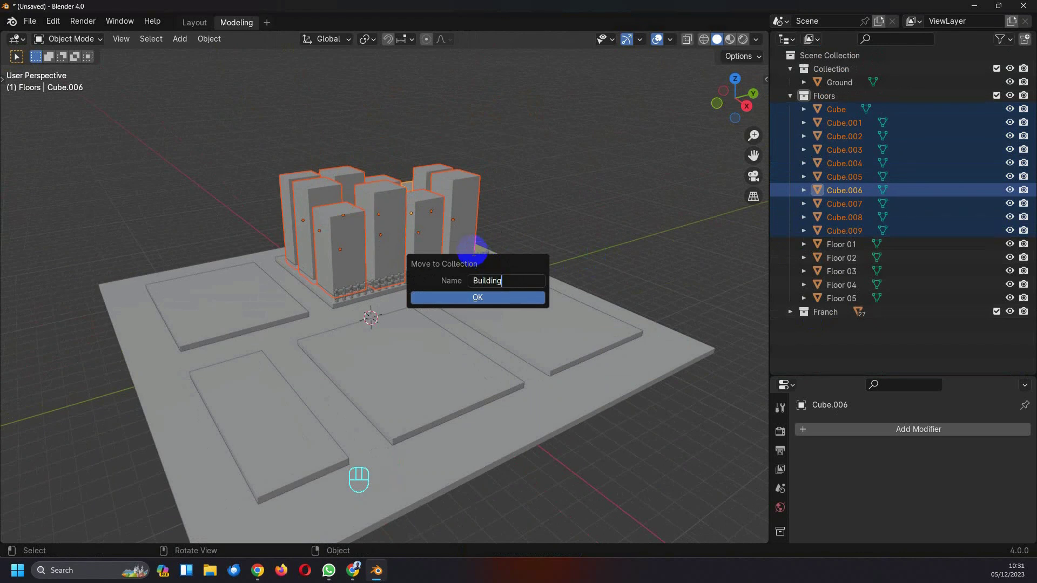
pyautogui.click(472, 298)
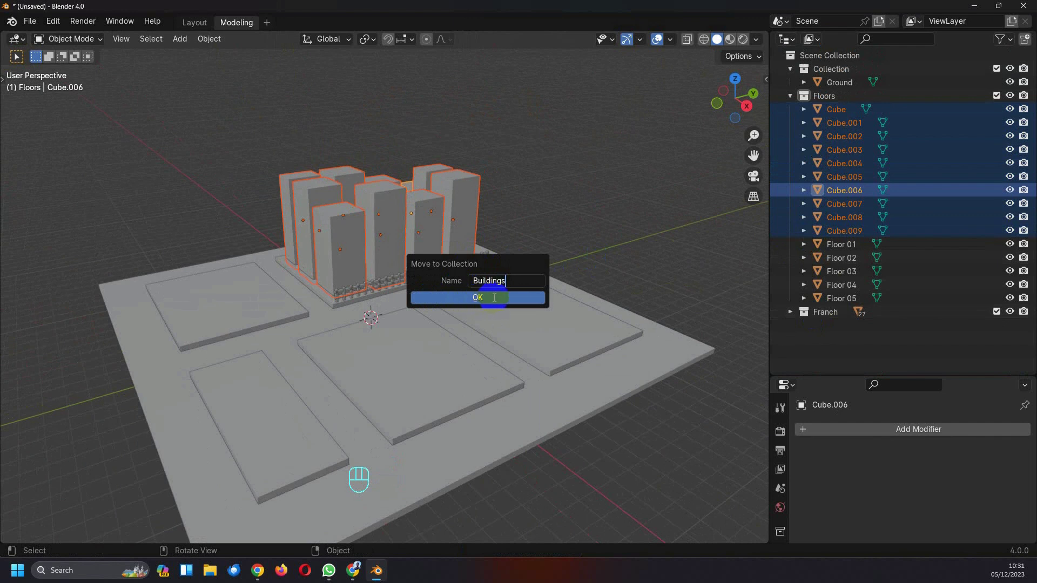
# Step: Collapse the Buildings and Floors collections in the outliner and deselect the towers
pyautogui.click(790, 190)
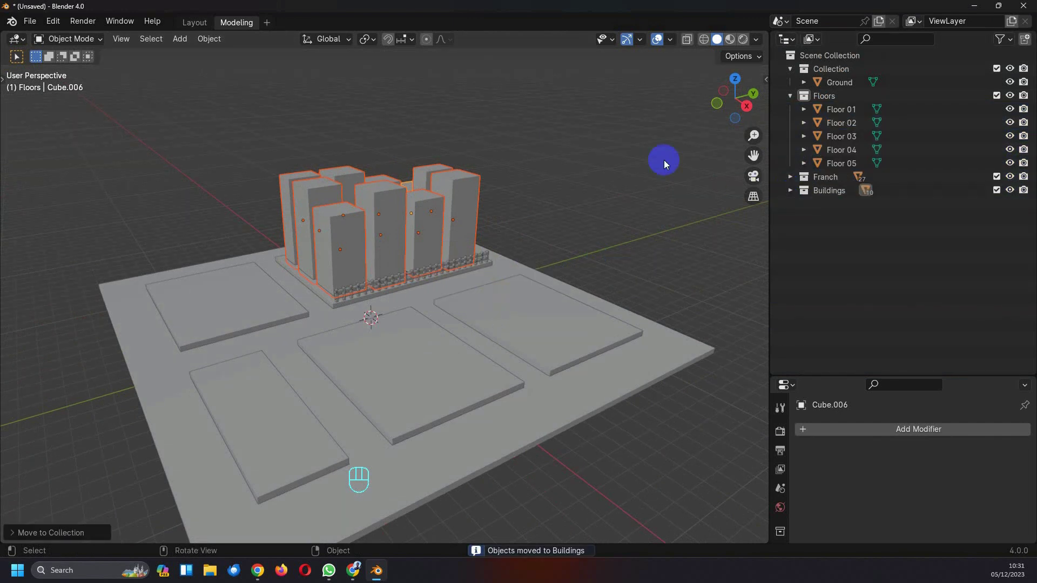
pyautogui.click(789, 96)
pyautogui.click(600, 162)
# Step: Expand the Buildings collection and rename the front corner tower beside the fence as Building 01
pyautogui.moveTo(540, 212); pyautogui.dragTo(530, 257, button='middle')
pyautogui.scroll(3, 502, 221)
pyautogui.moveTo(596, 178); pyautogui.dragTo(569, 164, button='middle')
pyautogui.scroll(-2, 540, 186)
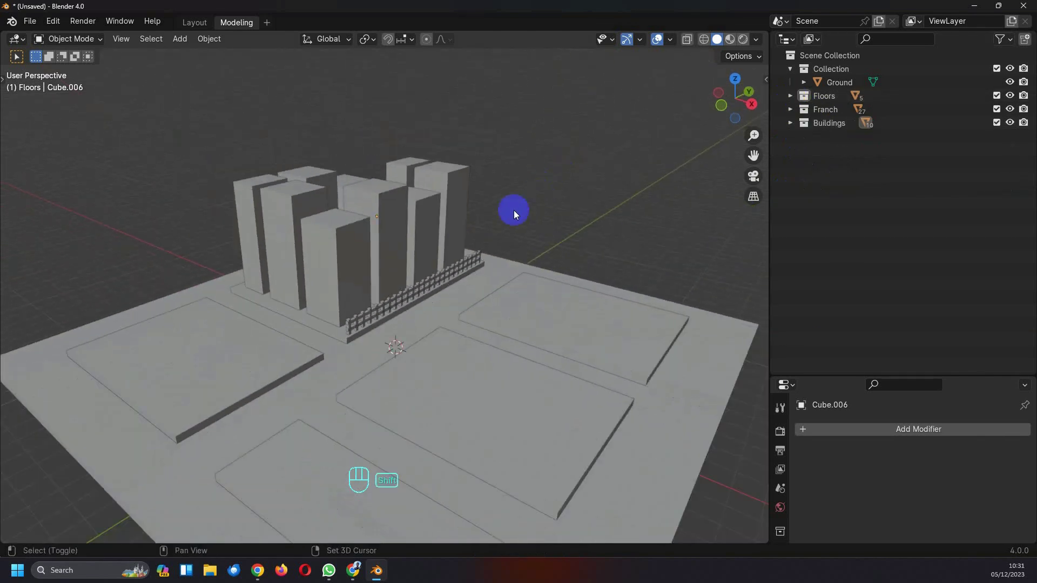
pyautogui.keyDown('shift'); pyautogui.moveTo(513, 209); pyautogui.dragTo(489, 174, button='middle'); pyautogui.keyUp('shift')
pyautogui.click(790, 123)
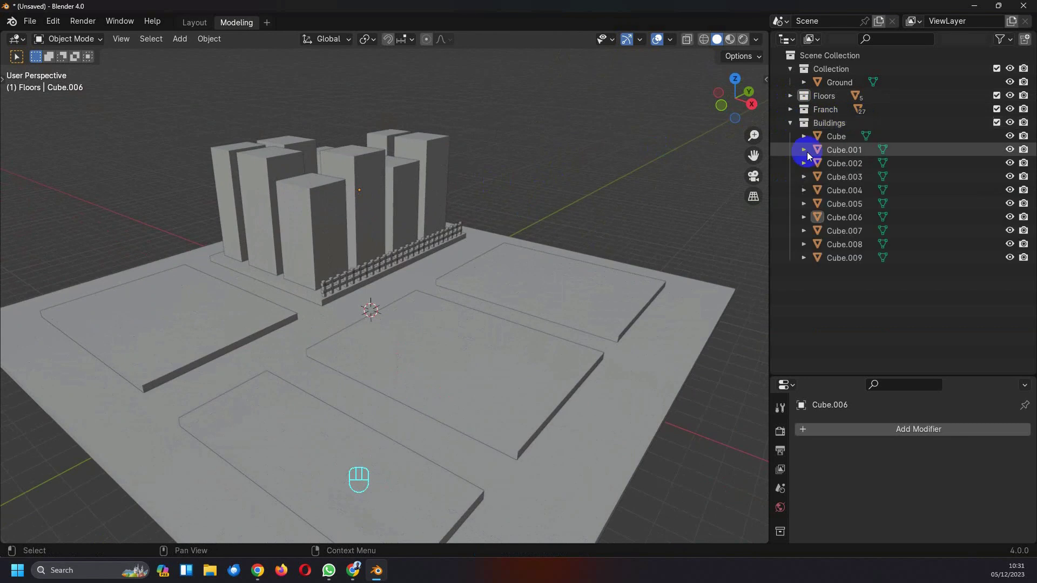
pyautogui.moveTo(412, 208); pyautogui.dragTo(328, 209, button='middle')
pyautogui.click(329, 208)
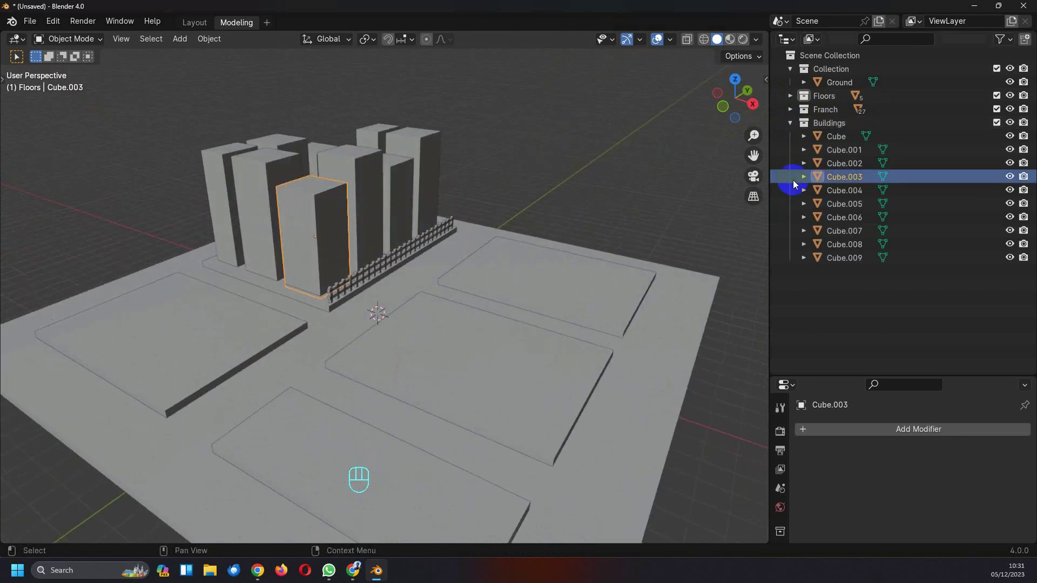
pyautogui.doubleClick(848, 178)
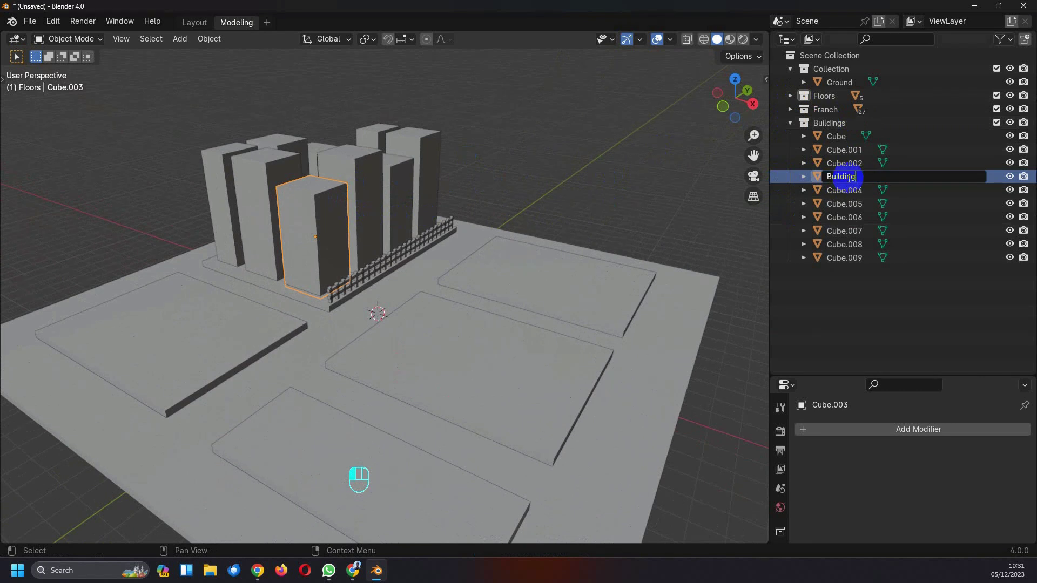
pyautogui.press('Return')
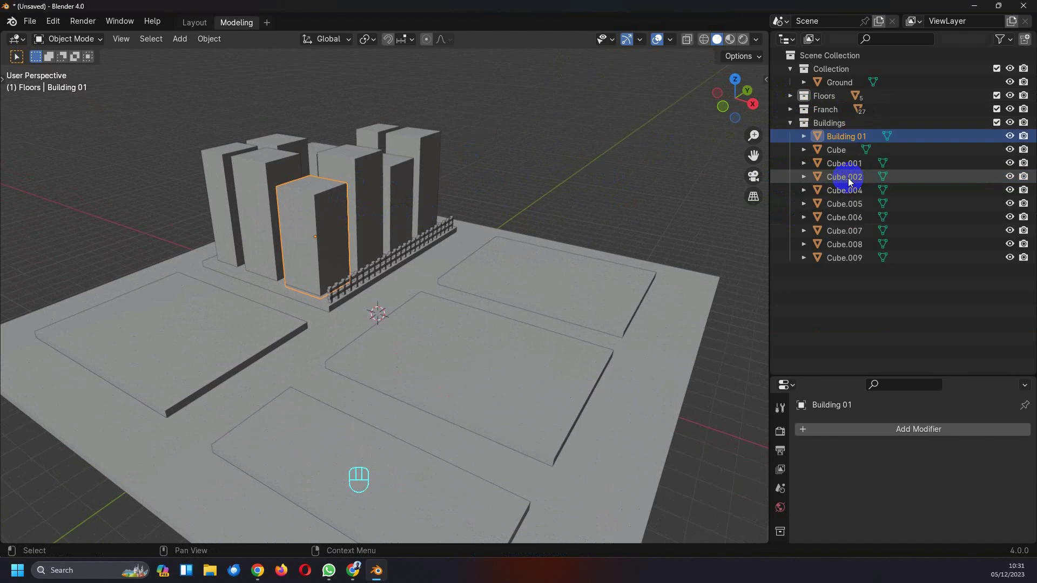
# Step: Rename the second tower along the fence, next to Building 01, as Building 02 and deselect it
pyautogui.click(488, 160)
pyautogui.click(844, 176)
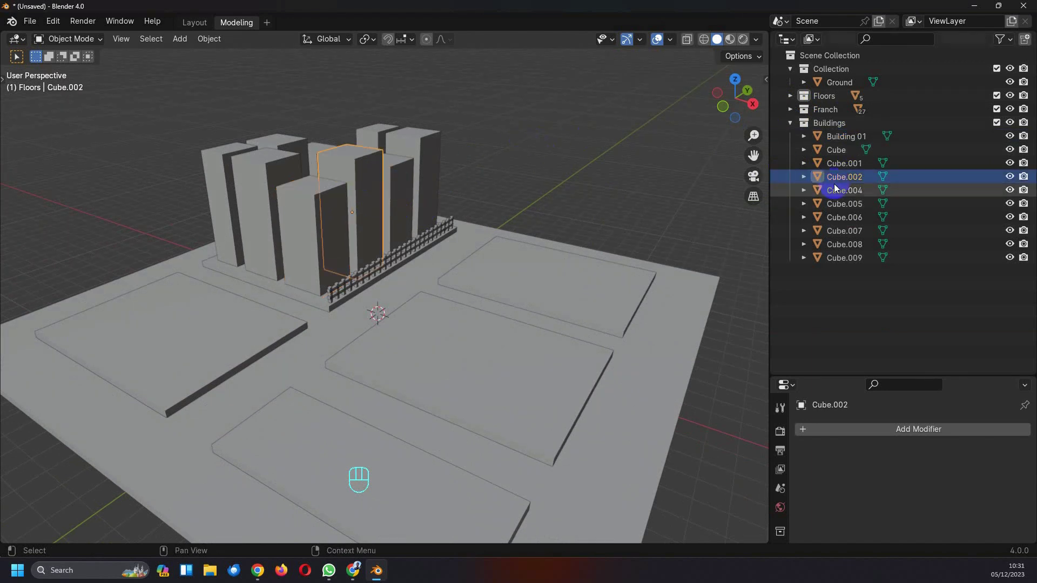
pyautogui.doubleClick(845, 176)
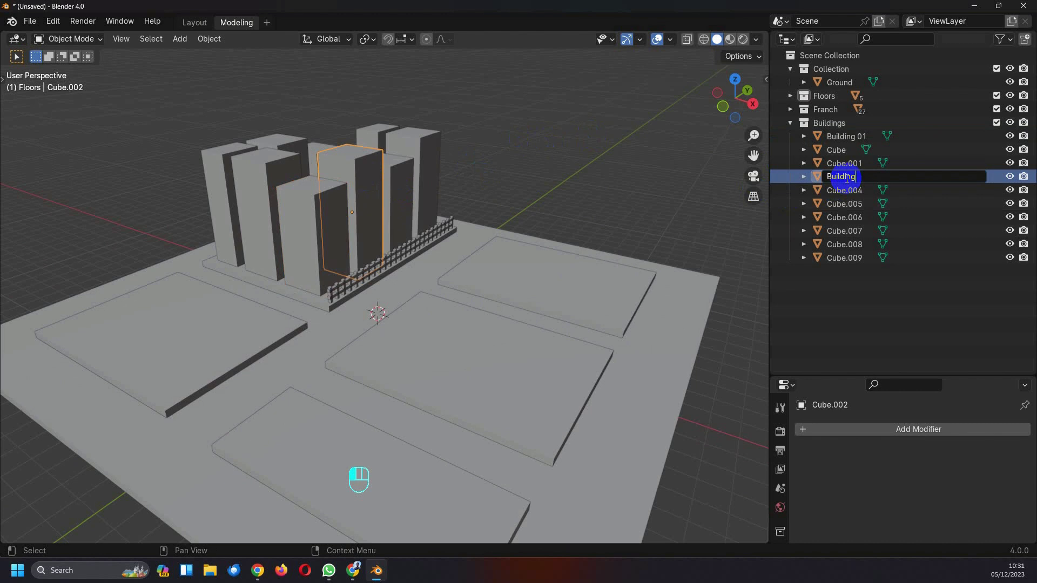
pyautogui.press('Return')
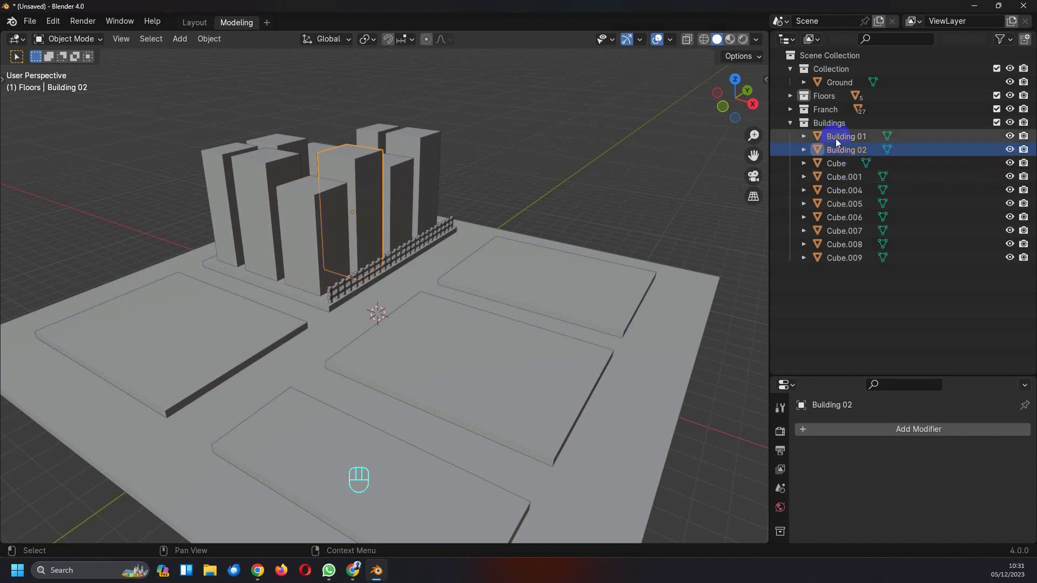
pyautogui.click(488, 96)
# Step: Examine the tower block and the fence along its pavement from several angles and distances
pyautogui.moveTo(489, 96); pyautogui.dragTo(455, 222, button='middle')
pyautogui.scroll(-3, 426, 190)
pyautogui.scroll(6, 426, 251)
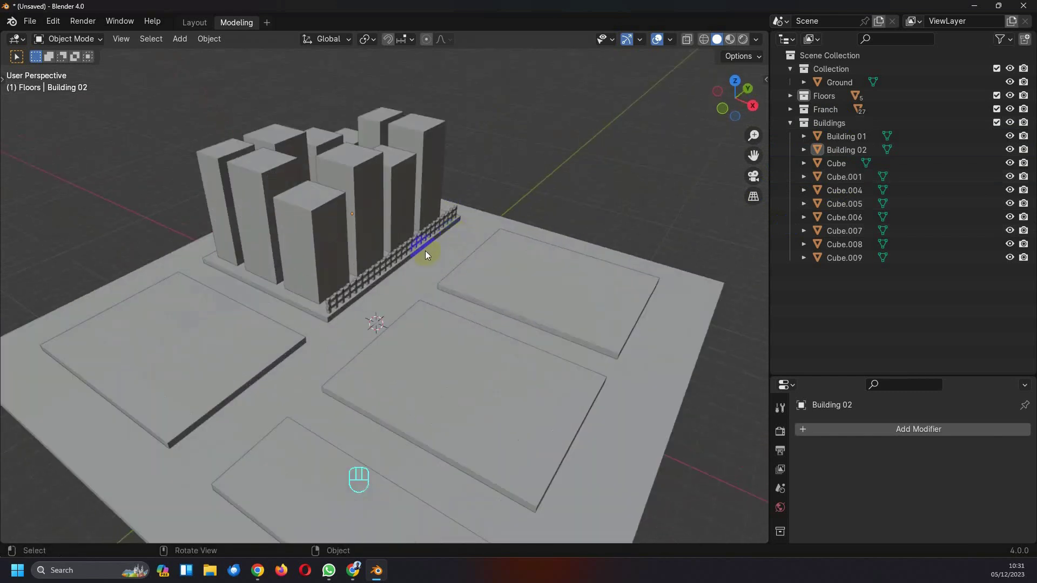
pyautogui.scroll(-6, 415, 243)
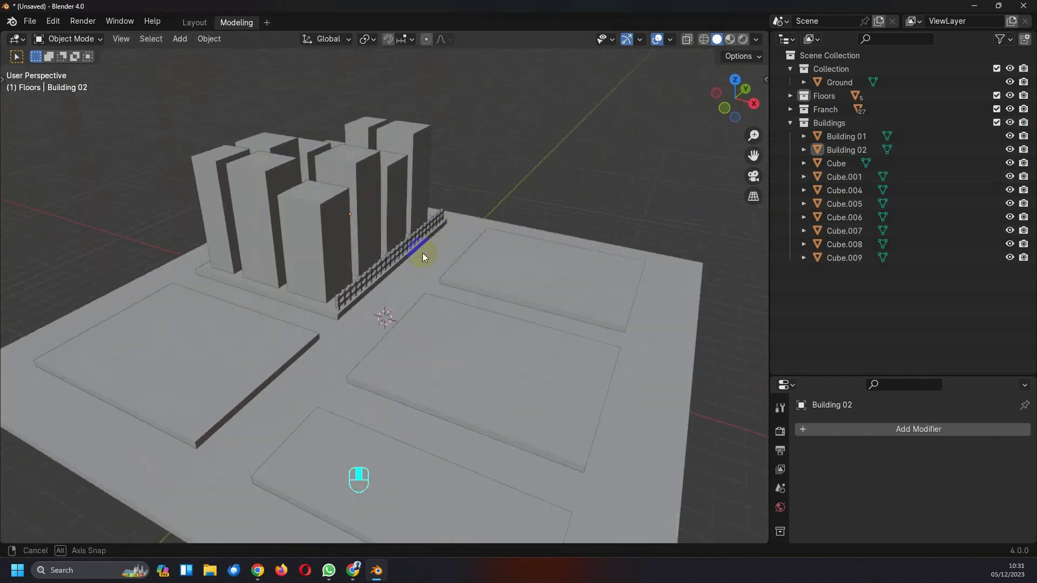
pyautogui.scroll(-4, 471, 225)
pyautogui.scroll(3, 357, 221)
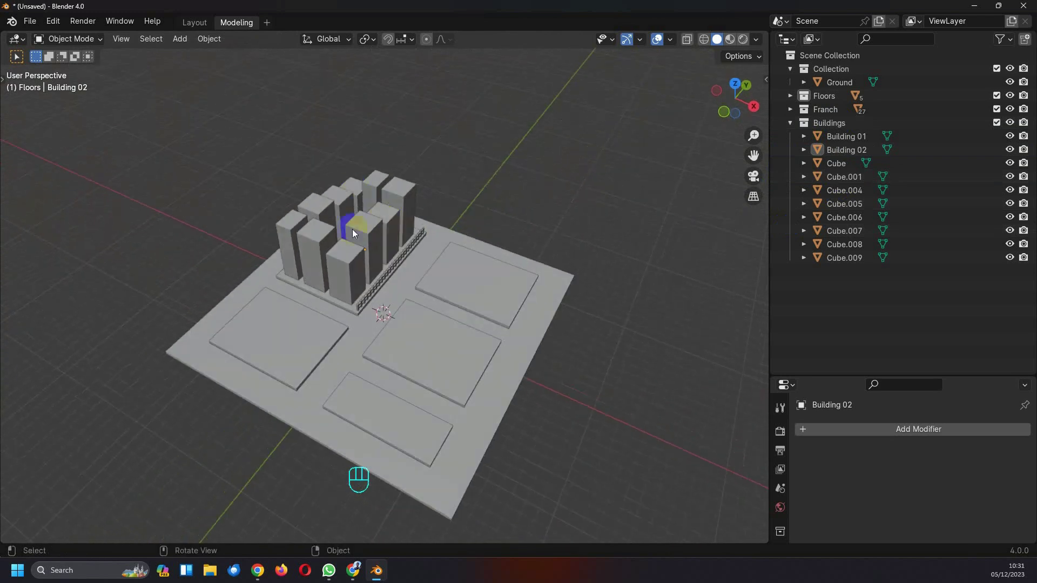
pyautogui.scroll(4, 365, 254)
pyautogui.moveTo(371, 257); pyautogui.dragTo(322, 228, button='middle')
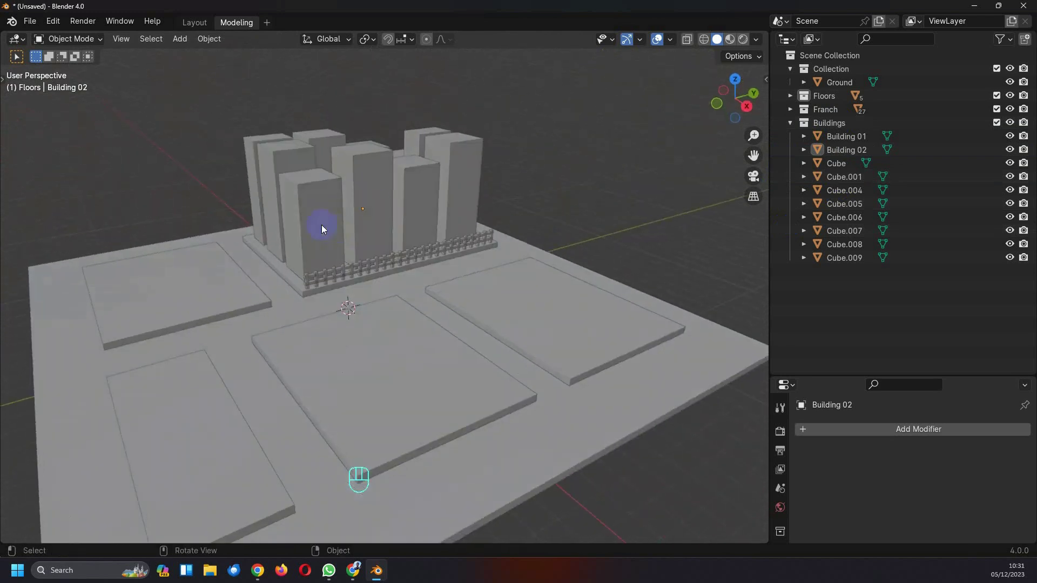
pyautogui.keyDown('shift'); pyautogui.moveTo(362, 200); pyautogui.dragTo(413, 274); pyautogui.keyUp('shift')
pyautogui.scroll(3, 413, 275)
pyautogui.moveTo(414, 277); pyautogui.dragTo(361, 249, button='middle')
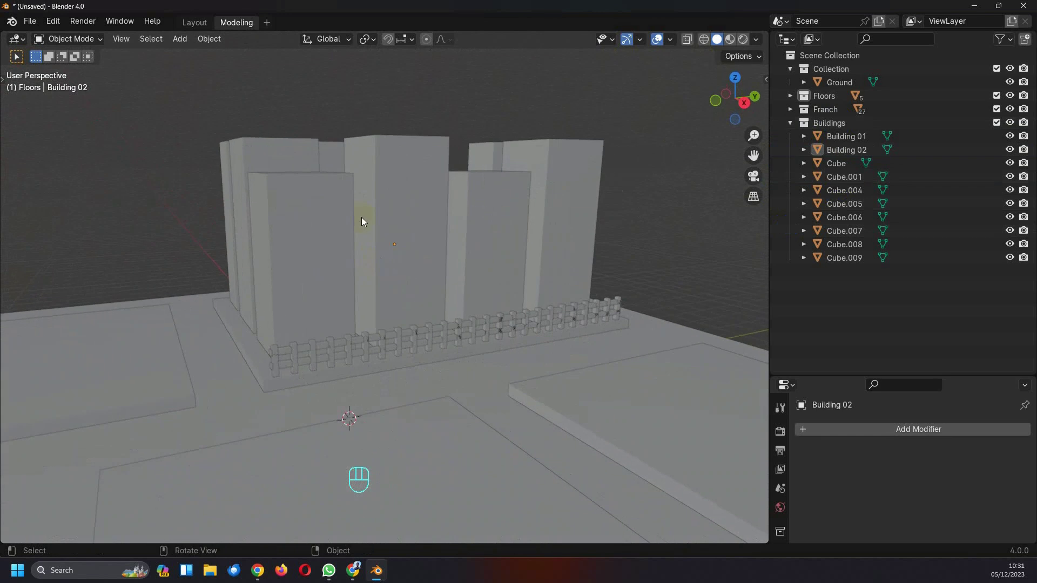
pyautogui.moveTo(315, 219); pyautogui.dragTo(323, 263, button='middle')
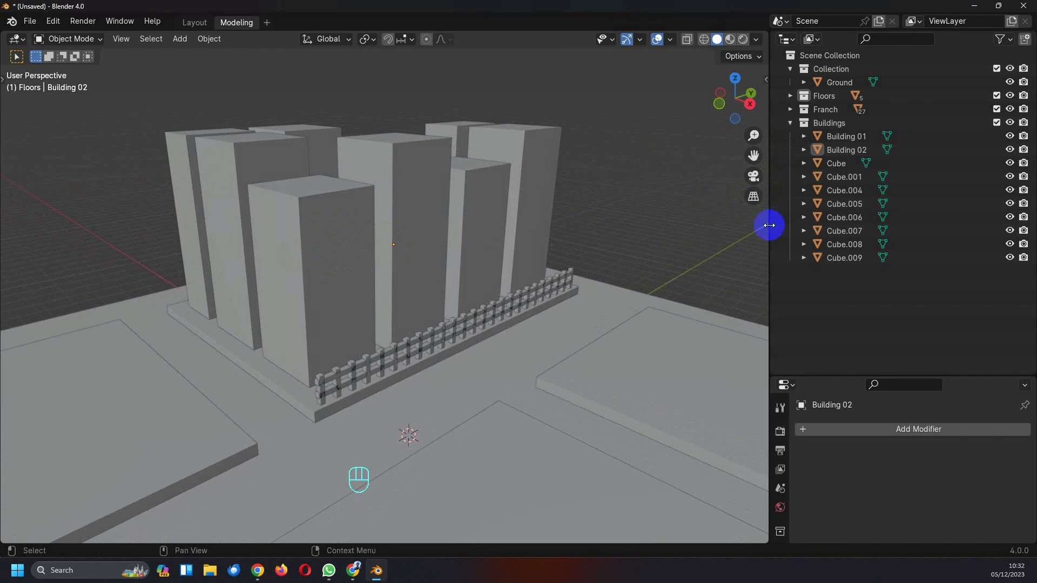
# Step: Widen the 3D viewport slightly and collapse the Buildings collection in the outliner
pyautogui.moveTo(769, 227); pyautogui.dragTo(793, 224)
pyautogui.keyDown('shift'); pyautogui.moveTo(597, 260); pyautogui.dragTo(523, 219, button='middle'); pyautogui.keyUp('shift')
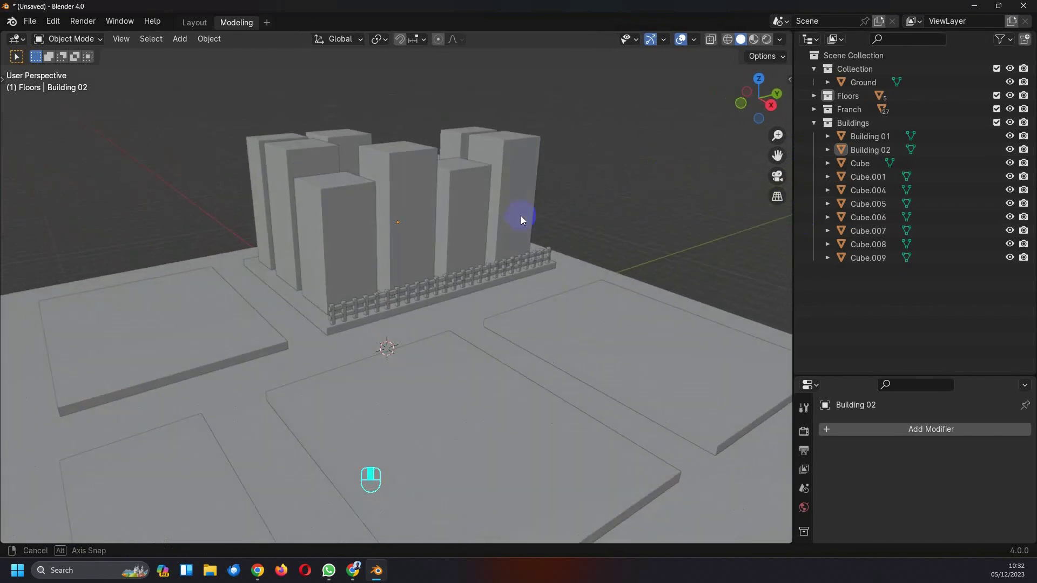
pyautogui.click(814, 122)
# Step: Duplicate the front corner tower Building 01, leaving the copy in its original place
pyautogui.click(350, 226)
pyautogui.moveTo(350, 226); pyautogui.dragTo(338, 197, button='middle')
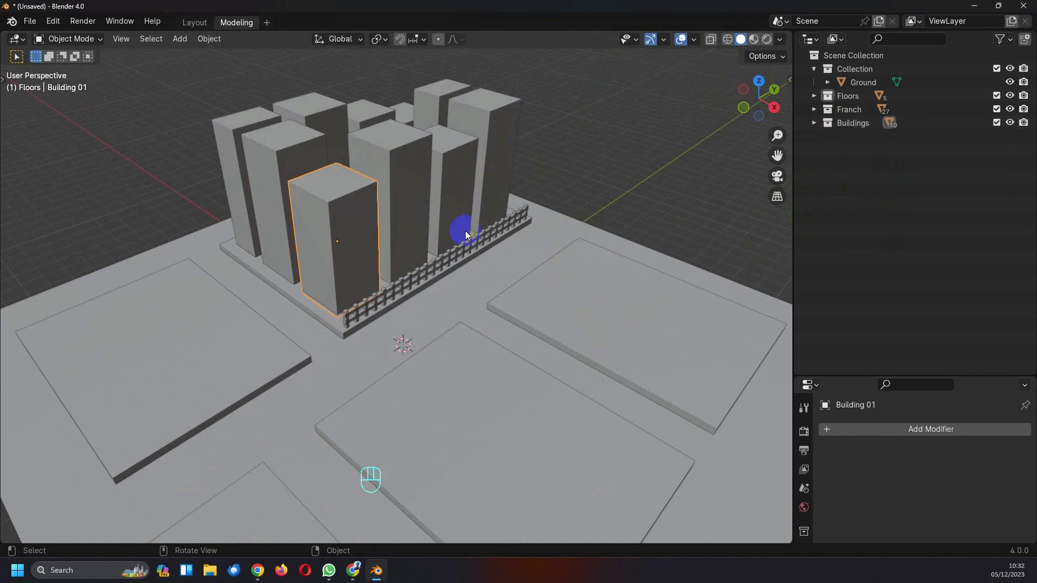
pyautogui.scroll(2, 465, 231)
pyautogui.moveTo(423, 236); pyautogui.dragTo(348, 203, button='middle')
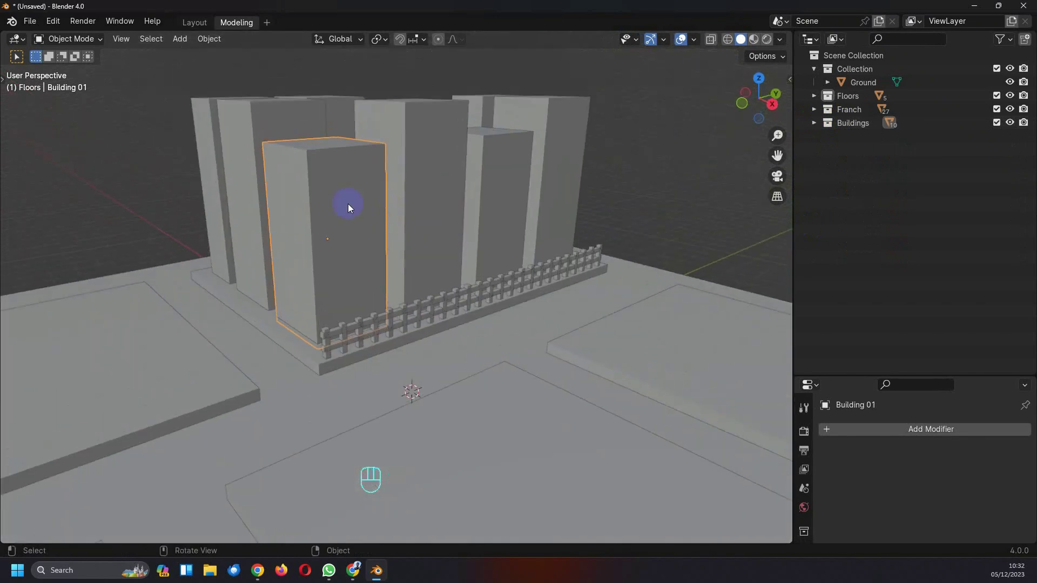
pyautogui.hotkey('shift', 'd')
pyautogui.rightClick(399, 189)
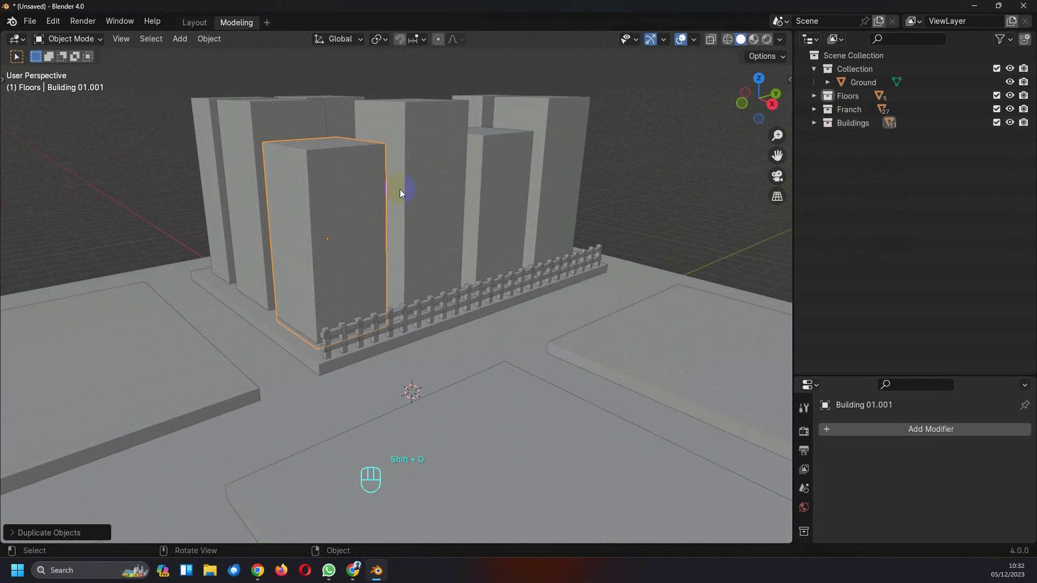
# Step: Move the duplicated tower to a new collection named Window and doors
pyautogui.press('m')
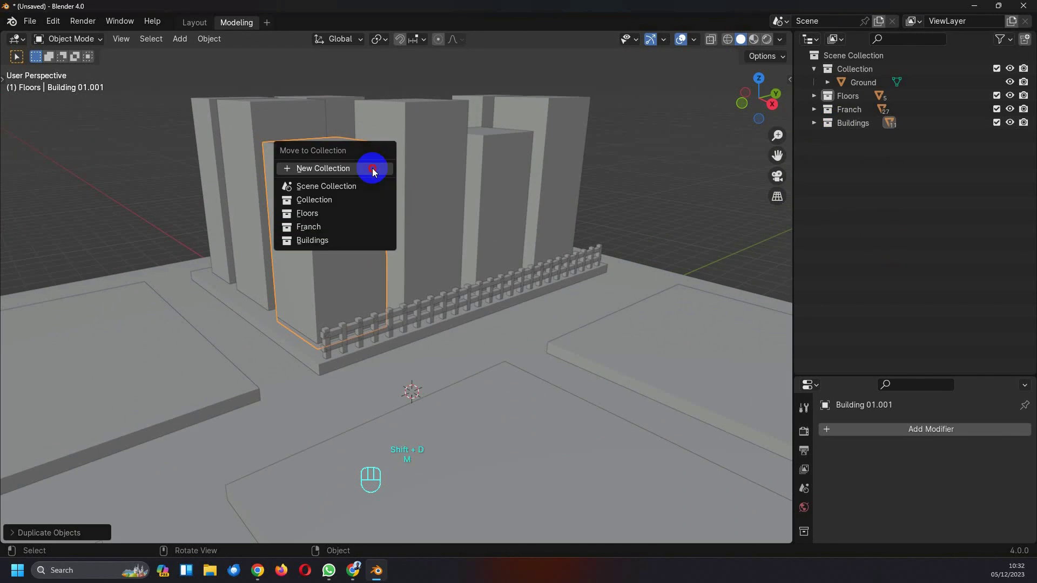
pyautogui.click(373, 169)
pyautogui.write('Window and doors')
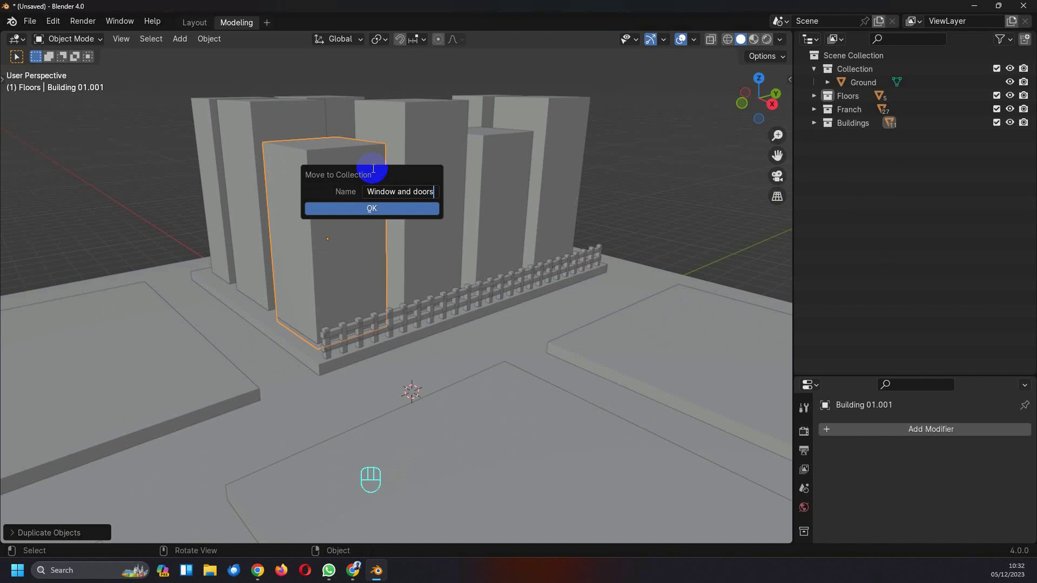
pyautogui.click(371, 209)
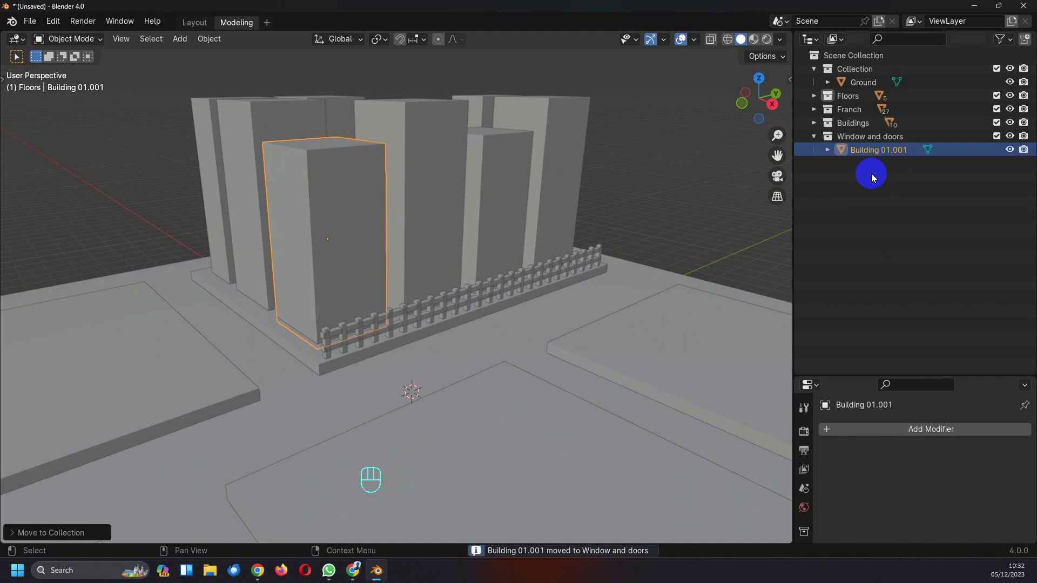
pyautogui.doubleClick(883, 153)
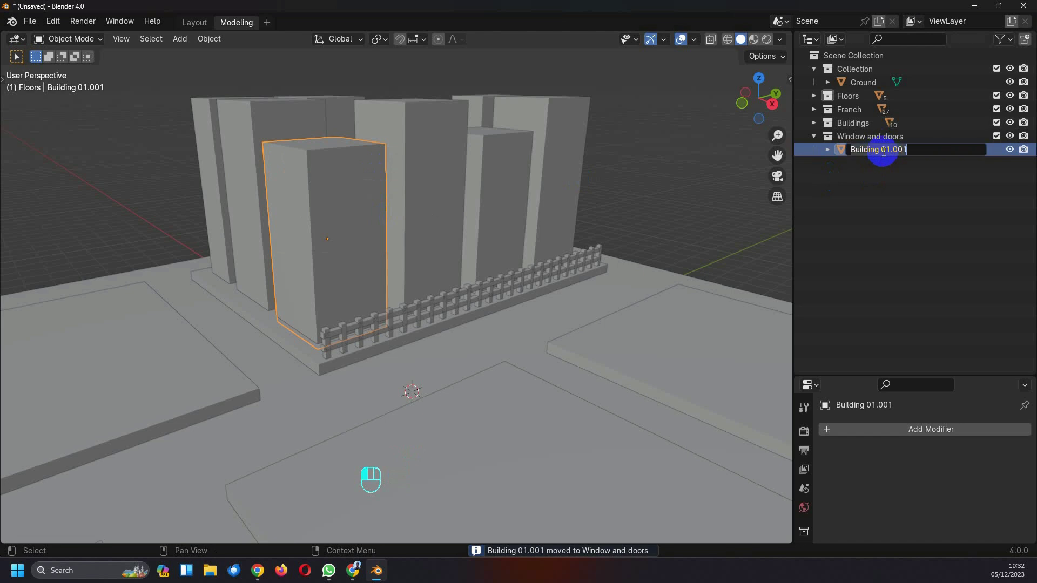
pyautogui.click(864, 209)
# Step: Try moving the duplicated tower away from the block towards the neighbouring empty plot, and undo the move
pyautogui.moveTo(378, 227); pyautogui.dragTo(387, 237, button='middle')
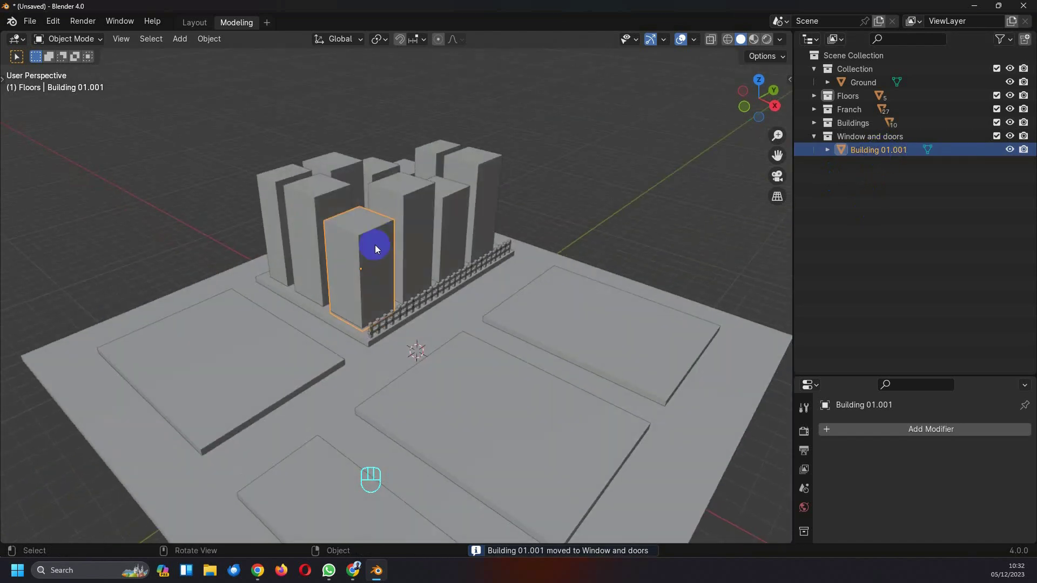
pyautogui.press('g')
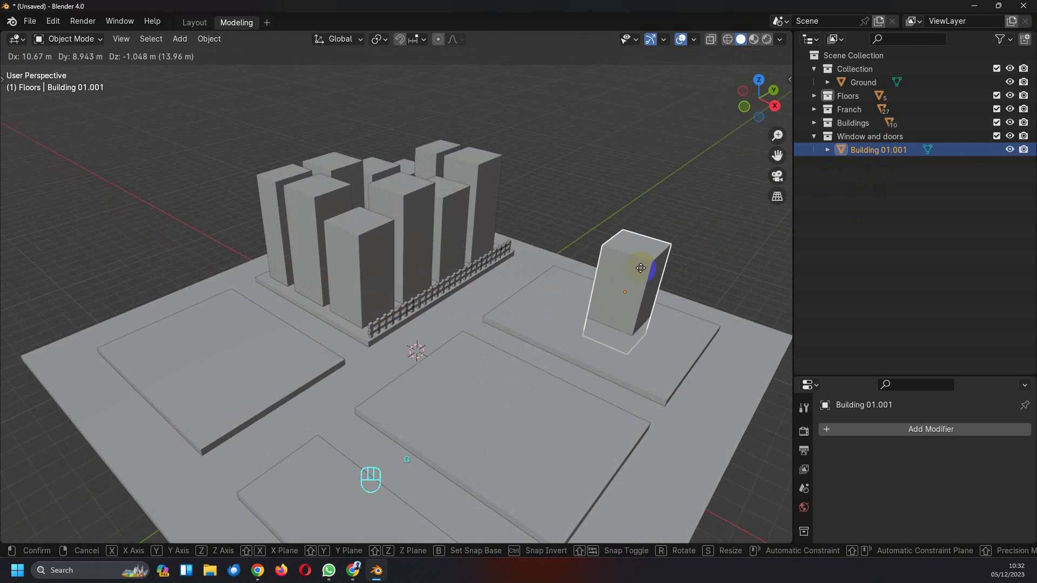
pyautogui.rightClick(637, 273)
pyautogui.press('g')
pyautogui.rightClick(544, 279)
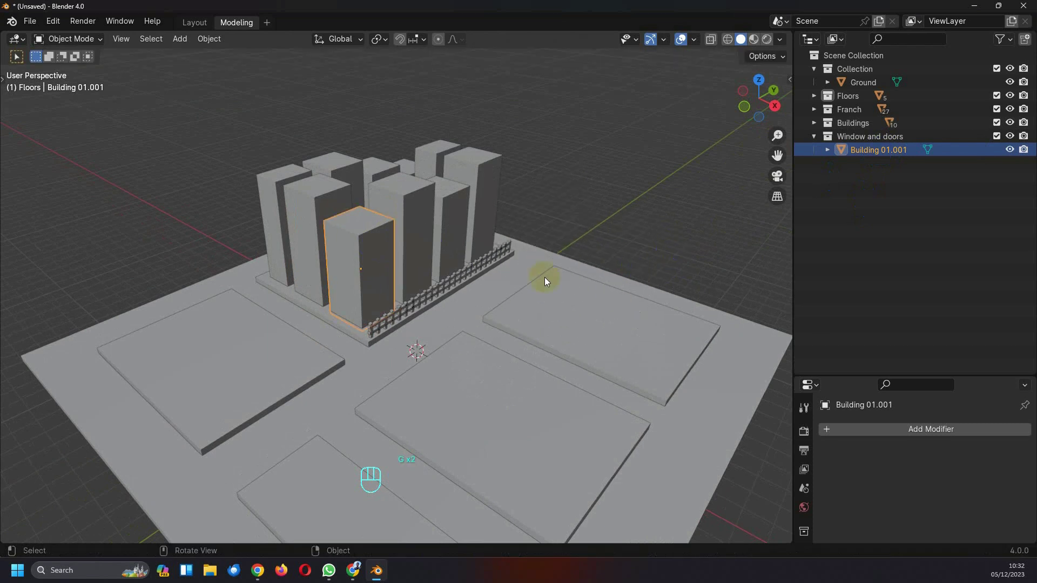
pyautogui.press('g')
pyautogui.rightClick(727, 238)
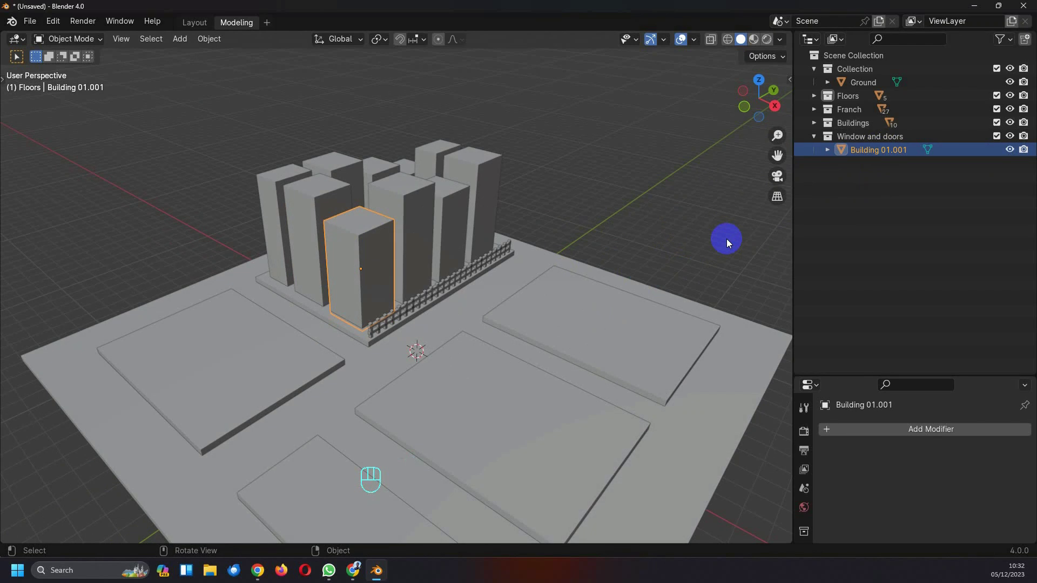
pyautogui.press('g')
pyautogui.click(734, 224)
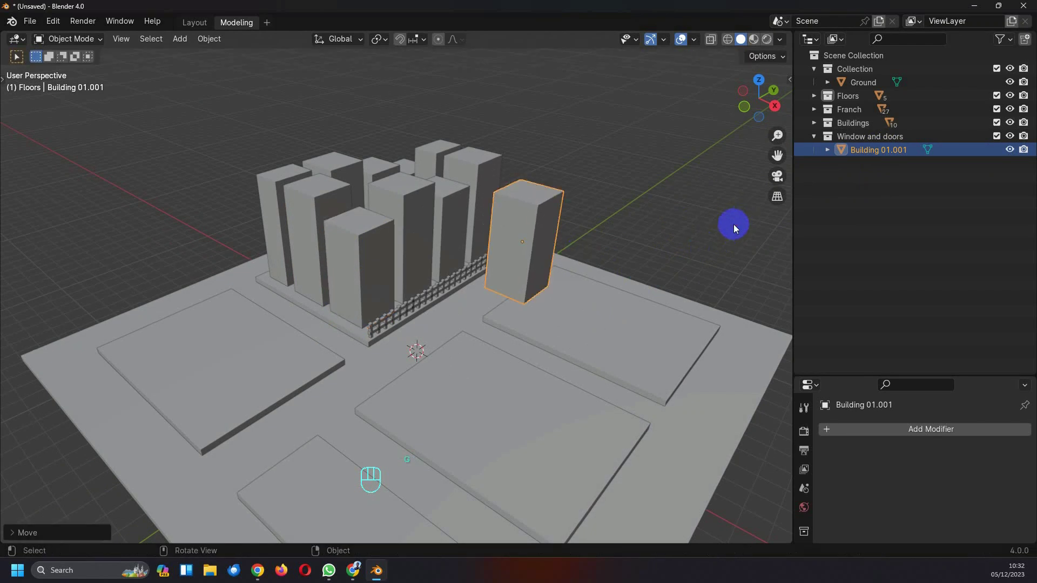
pyautogui.moveTo(587, 271); pyautogui.dragTo(453, 293, button='middle')
pyautogui.hotkey('ctrl', 'z')
# Step: Scale the duplicate down to about a third and, in right view, place it near the corner tower's upper front edge
pyautogui.press('s')
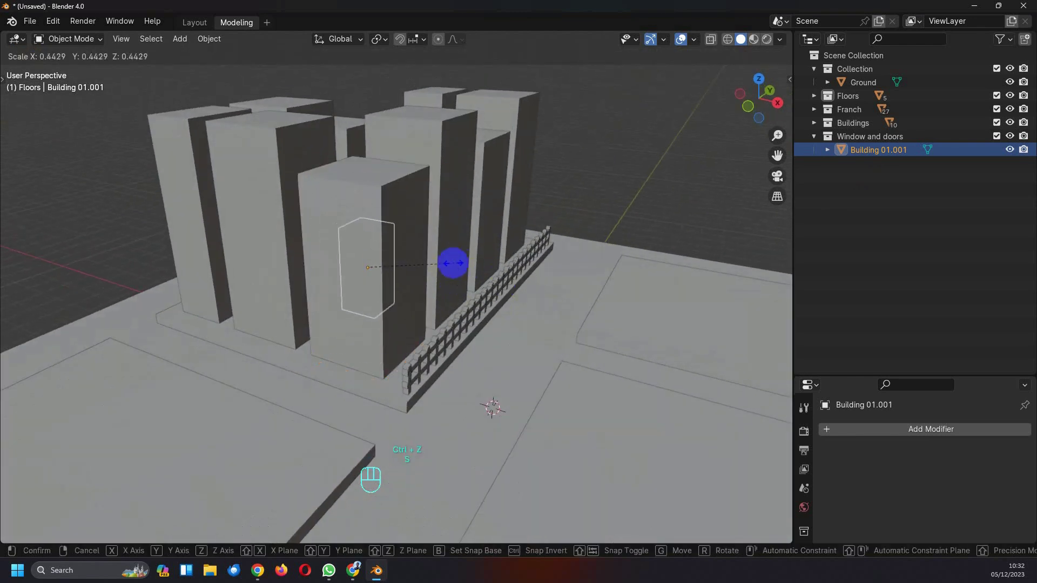
pyautogui.click(436, 260)
pyautogui.moveTo(435, 260); pyautogui.dragTo(397, 261, button='middle')
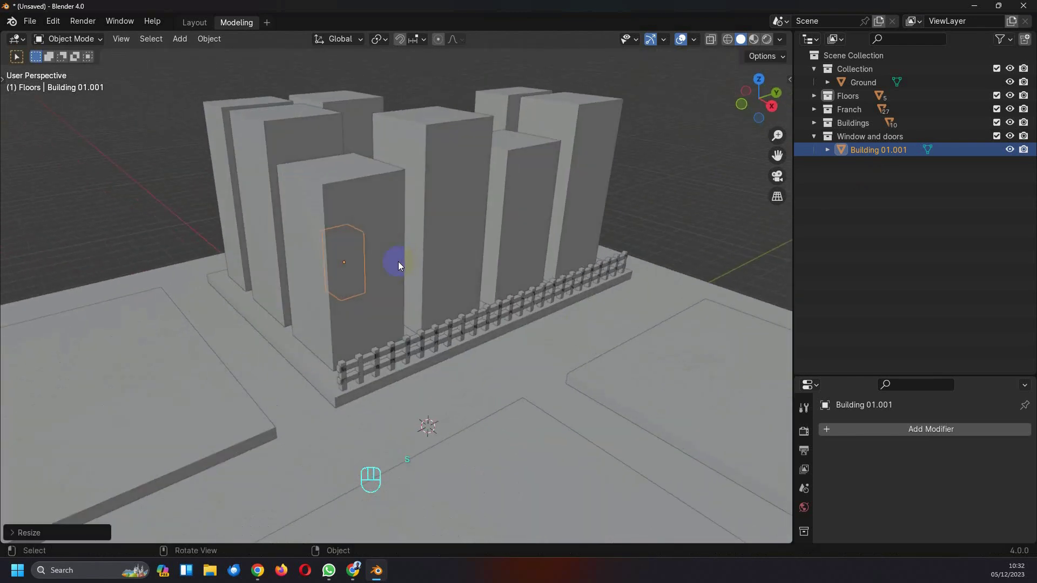
pyautogui.press('KP_3')
pyautogui.scroll(4, 336, 206)
pyautogui.press('g')
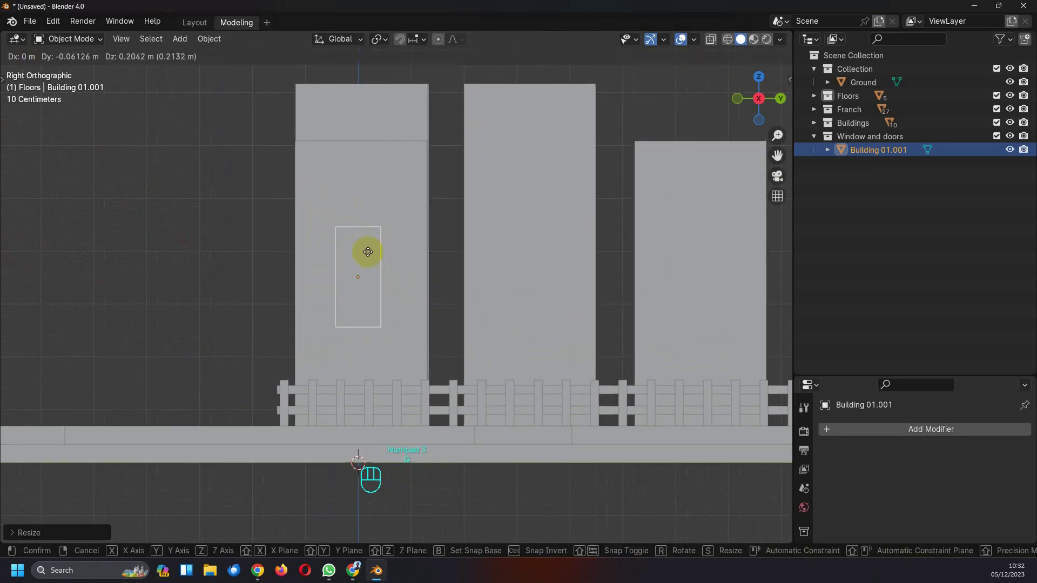
pyautogui.click(335, 179)
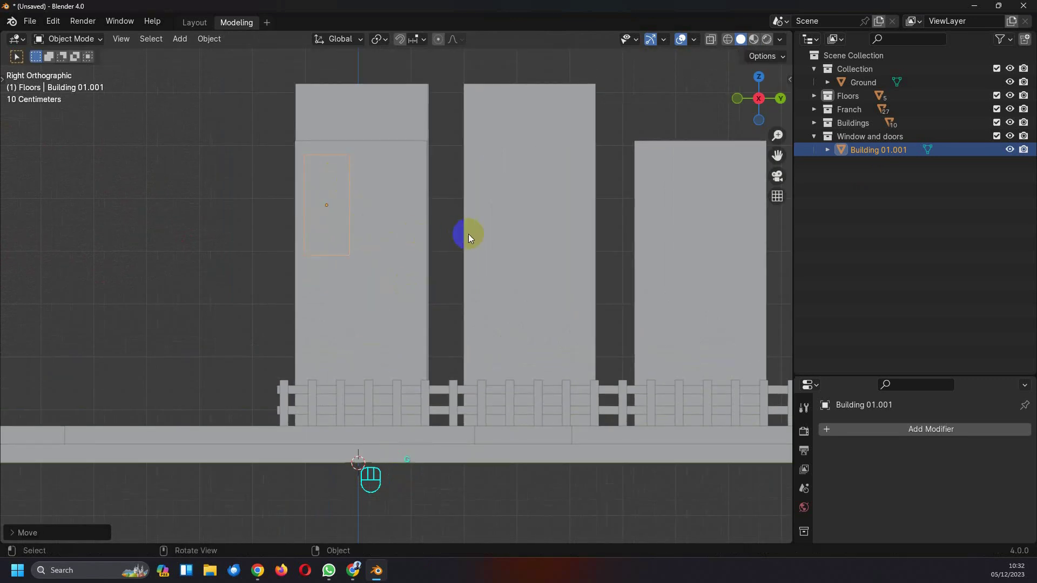
# Step: Scale the small box to about 0.5 along Z, raise it just below the corner tower's roof, and fine-tune its height
pyautogui.press('s')
pyautogui.press('z')
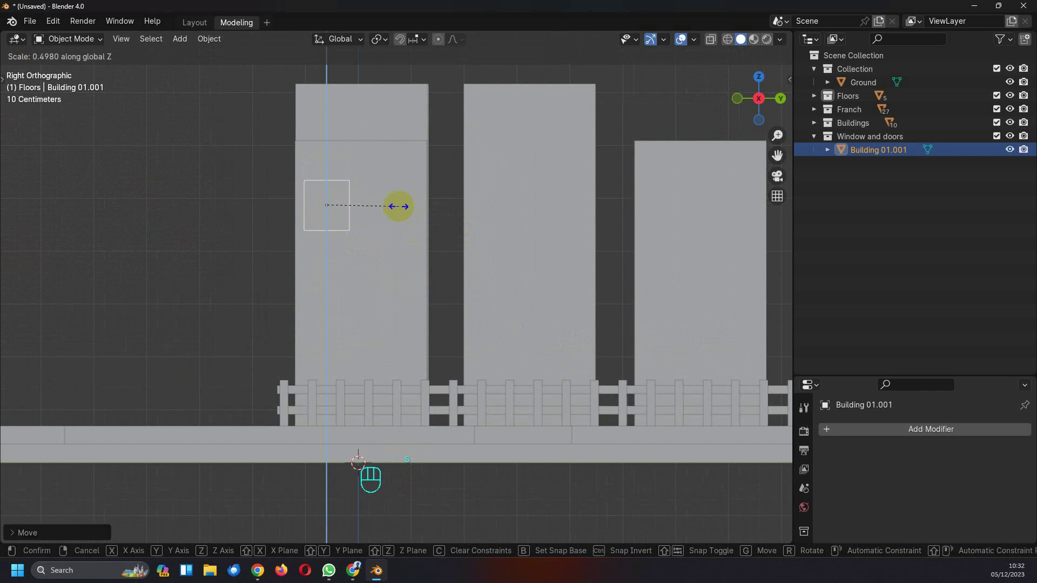
pyautogui.click(398, 207)
pyautogui.press('g')
pyautogui.click(398, 181)
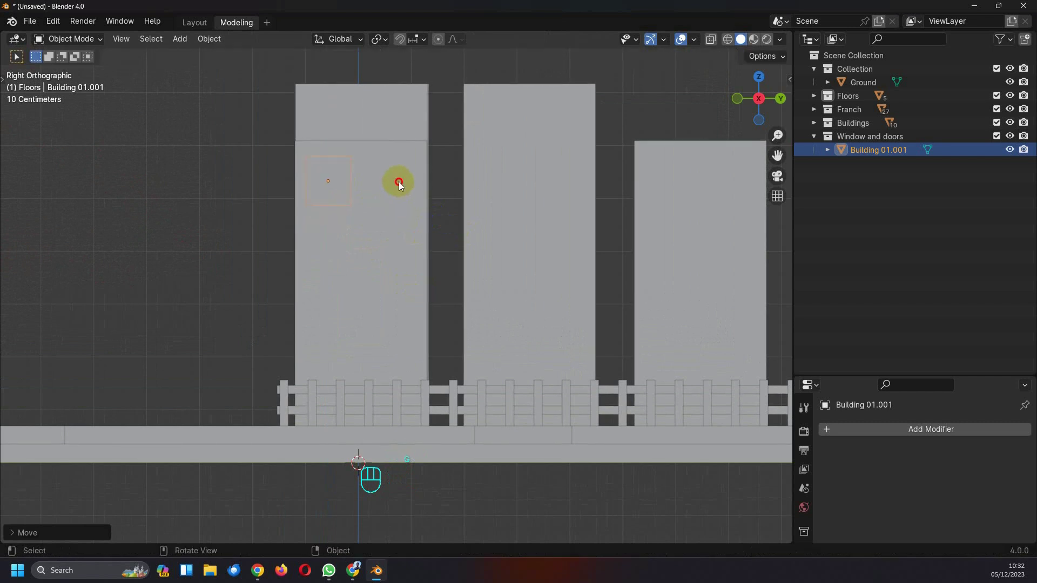
pyautogui.press('s')
pyautogui.press('z')
pyautogui.click(479, 224)
# Step: In front view, thin the window box by scaling it to about 0.17 along X
pyautogui.press('KP_1')
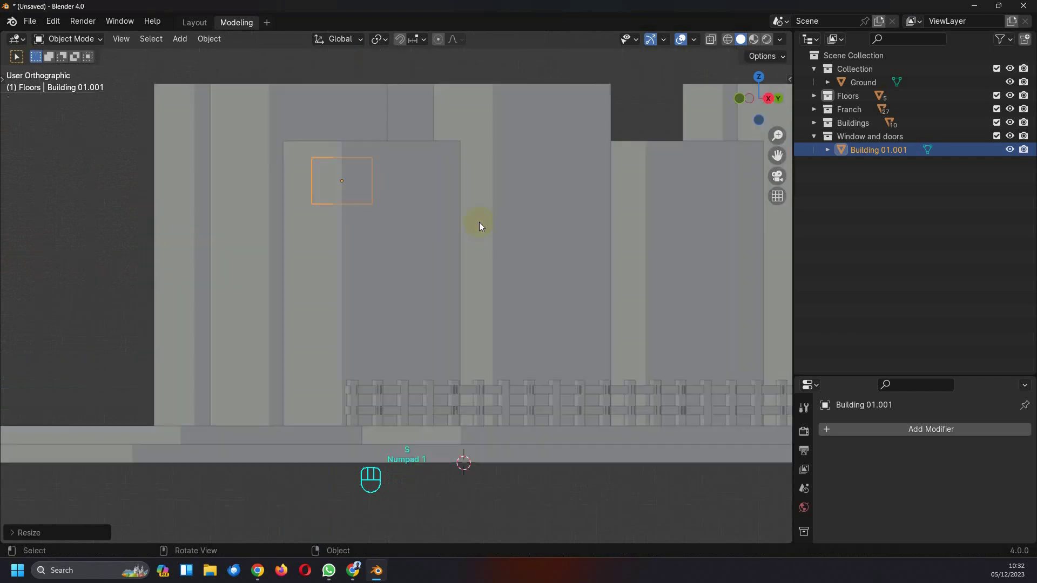
pyautogui.press('s')
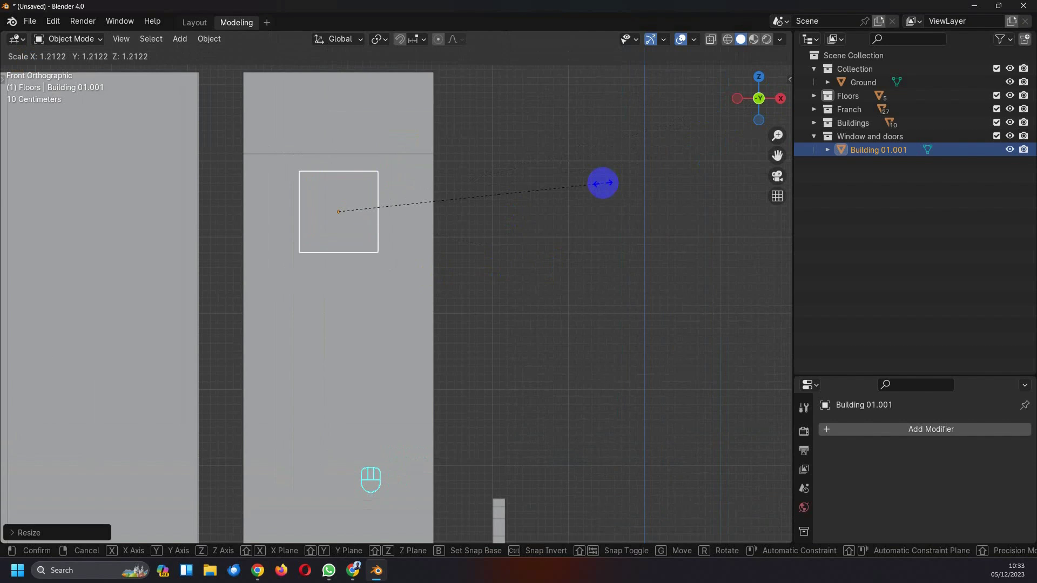
pyautogui.press('x')
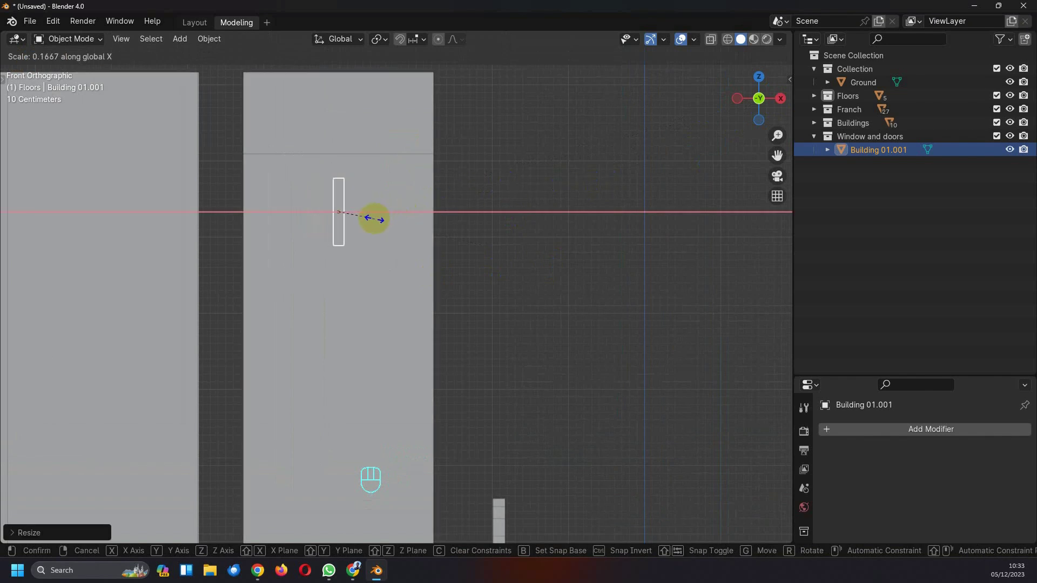
pyautogui.click(373, 219)
# Step: Move the thin window panel along X until it protrudes slightly from the corner tower's fence-side wall, and deselect it
pyautogui.press('g')
pyautogui.press('x')
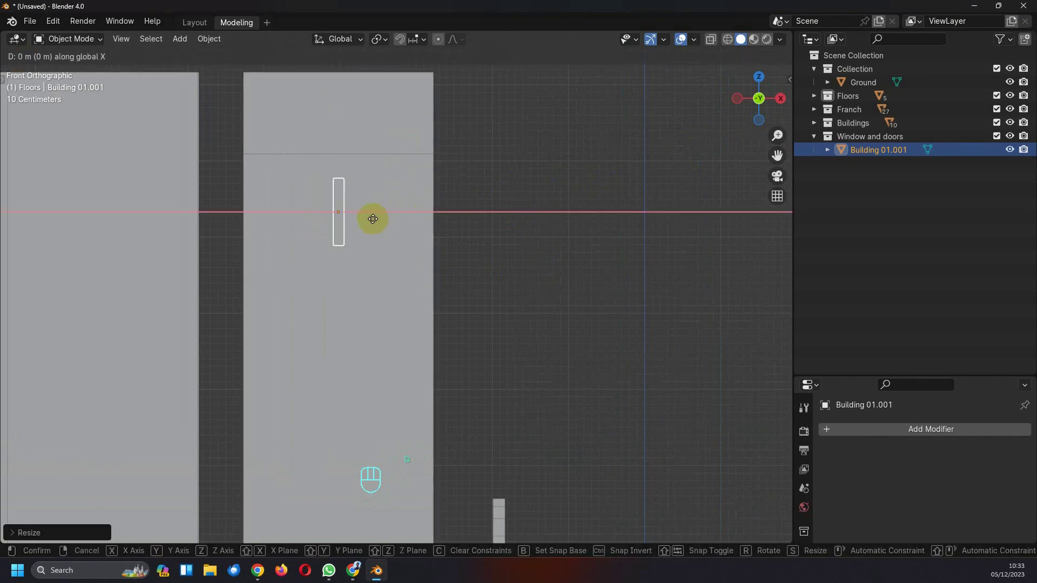
pyautogui.click(475, 213)
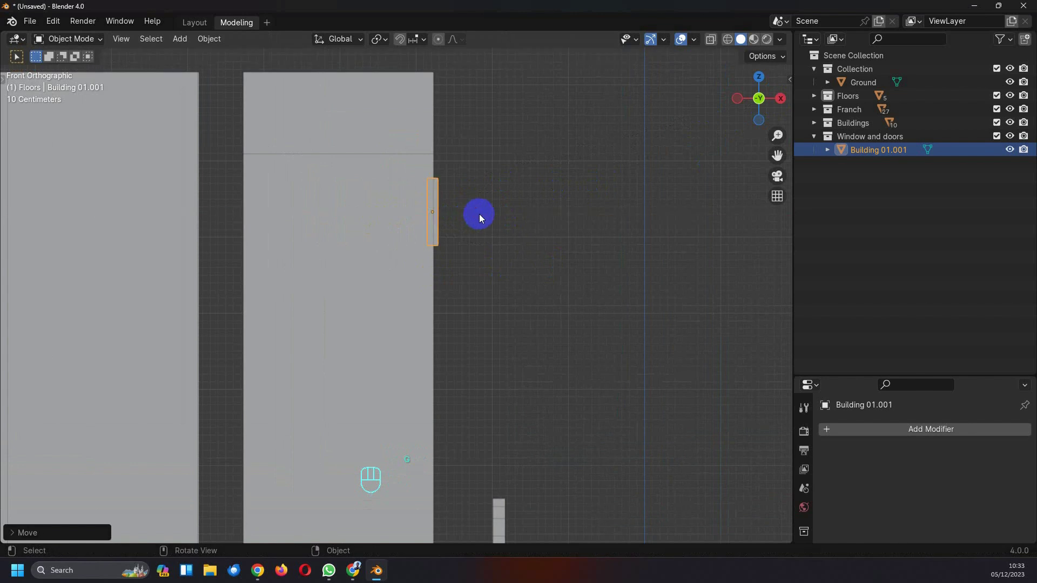
pyautogui.moveTo(479, 214); pyautogui.dragTo(373, 263, button='middle')
pyautogui.scroll(-5, 374, 262)
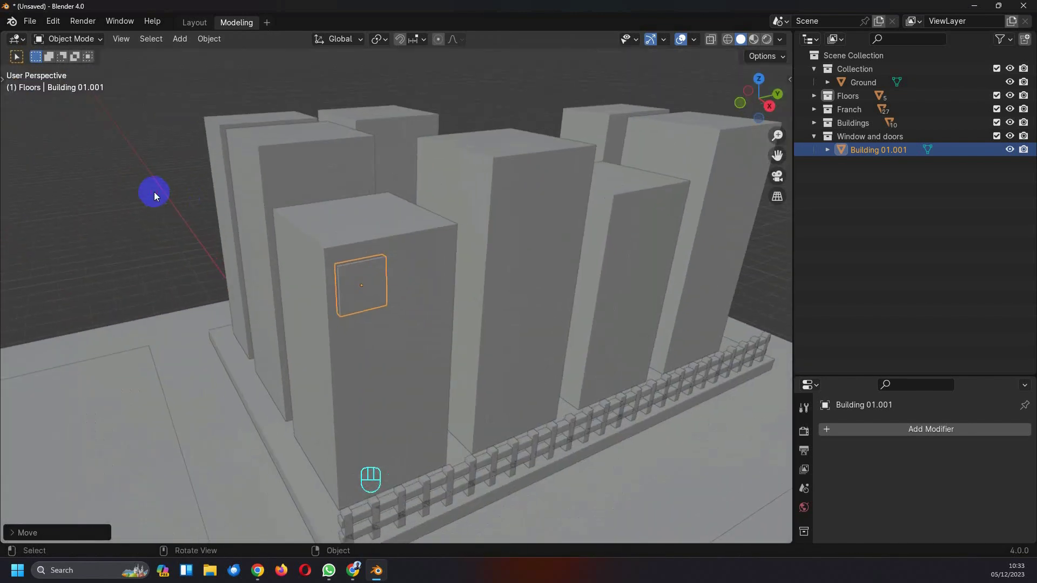
pyautogui.click(219, 194)
pyautogui.moveTo(219, 194); pyautogui.dragTo(442, 294, button='middle')
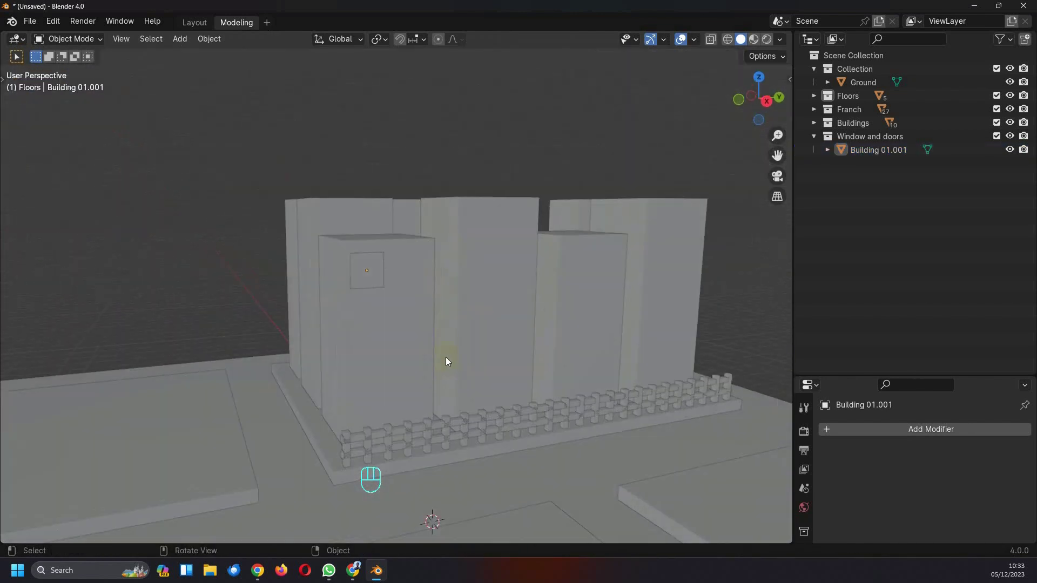
# Step: Select the window panel on the corner tower's fence-side wall and scale it uniformly to about 0.6 in right view
pyautogui.scroll(3, 410, 292)
pyautogui.click(343, 263)
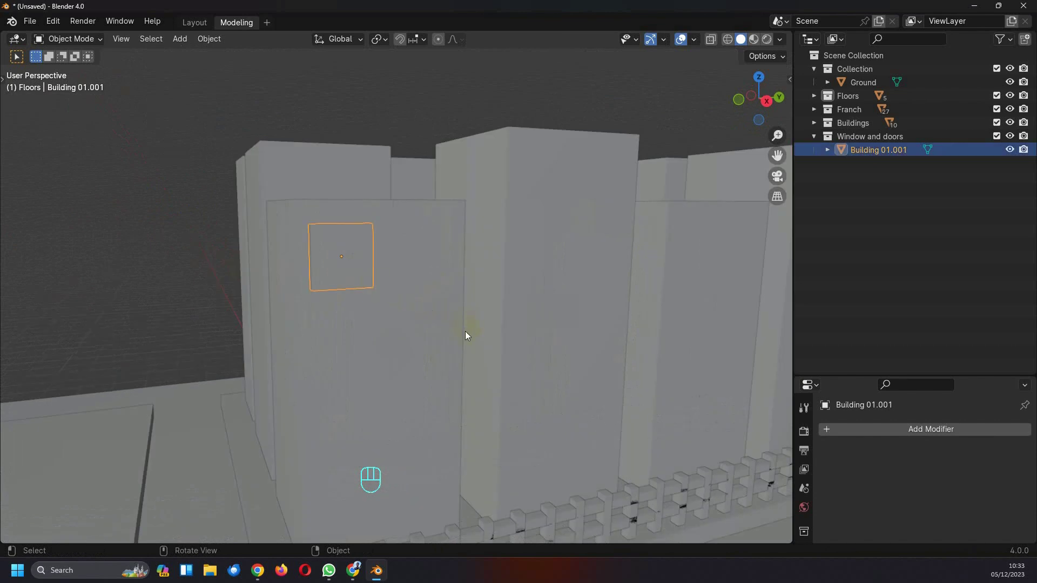
pyautogui.press('KP_3')
pyautogui.keyDown('shift'); pyautogui.moveTo(382, 293); pyautogui.dragTo(415, 300, button='middle'); pyautogui.keyUp('shift')
pyautogui.press('s')
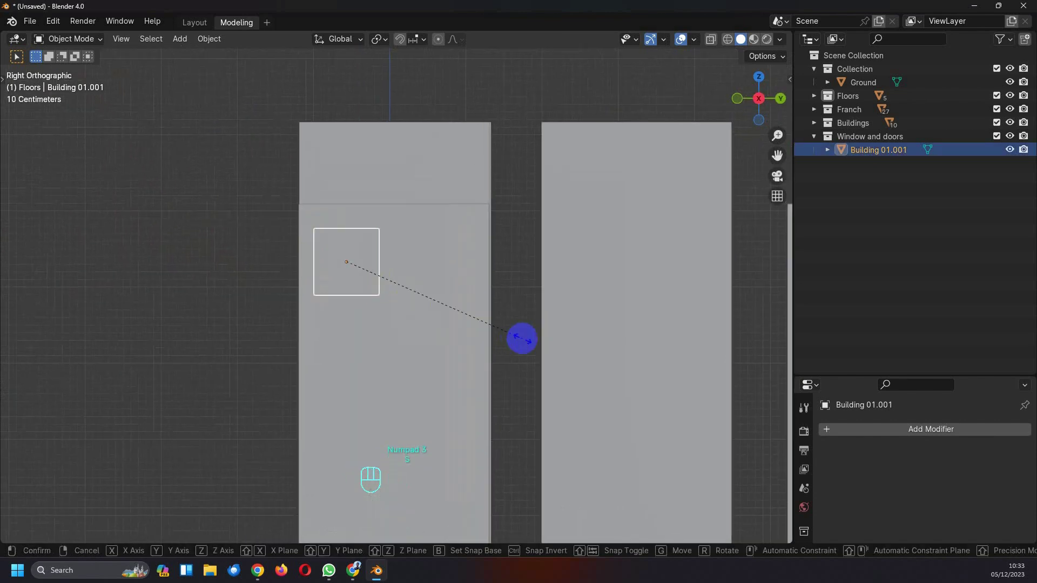
pyautogui.click(487, 323)
pyautogui.press('s')
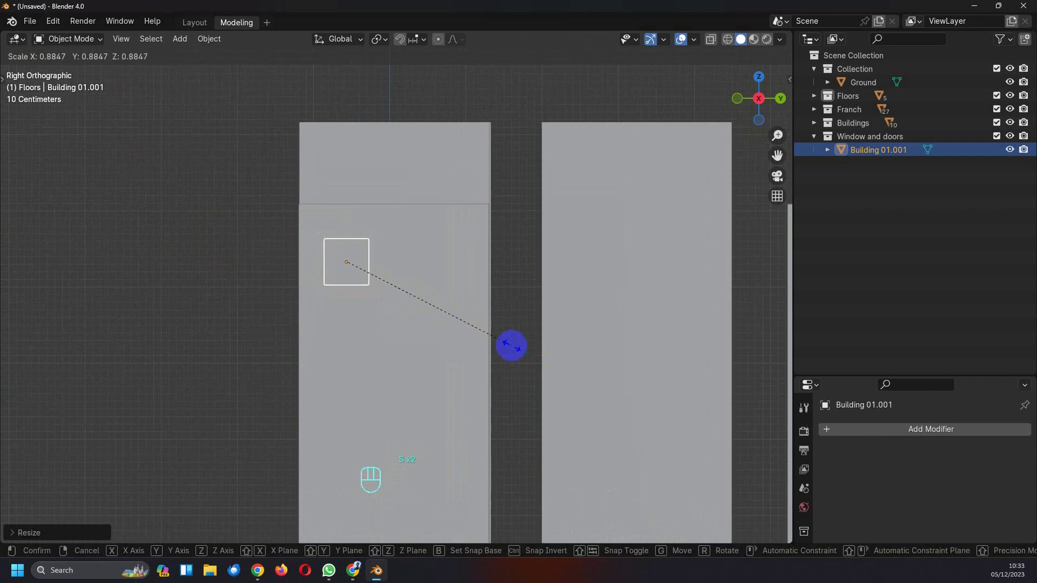
pyautogui.click(488, 331)
# Step: Move the window panel closer to the upper front corner of the wall and check its placement on the tower
pyautogui.press('g')
pyautogui.click(477, 316)
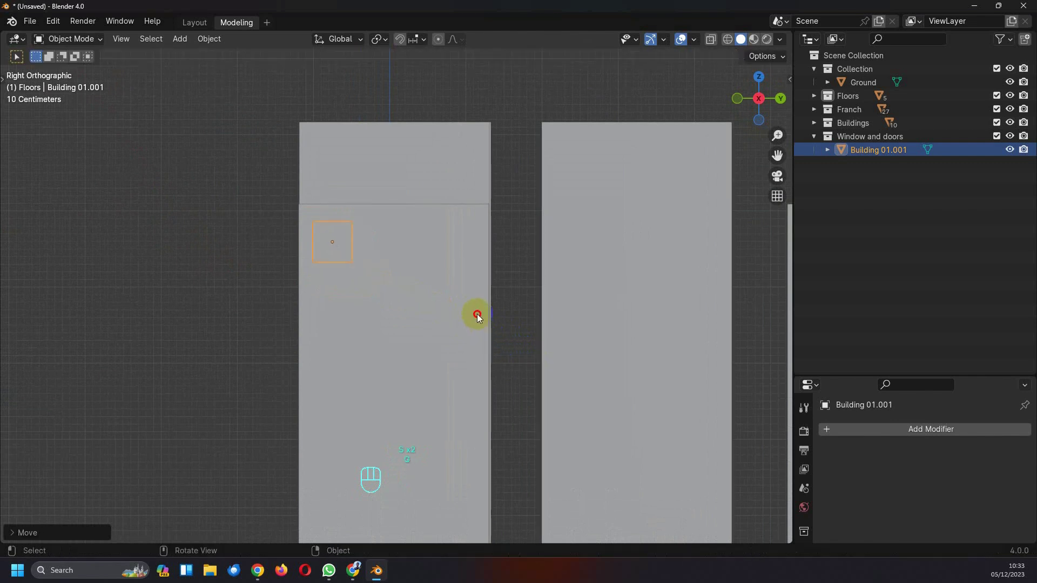
pyautogui.moveTo(476, 316); pyautogui.dragTo(510, 372, button='middle')
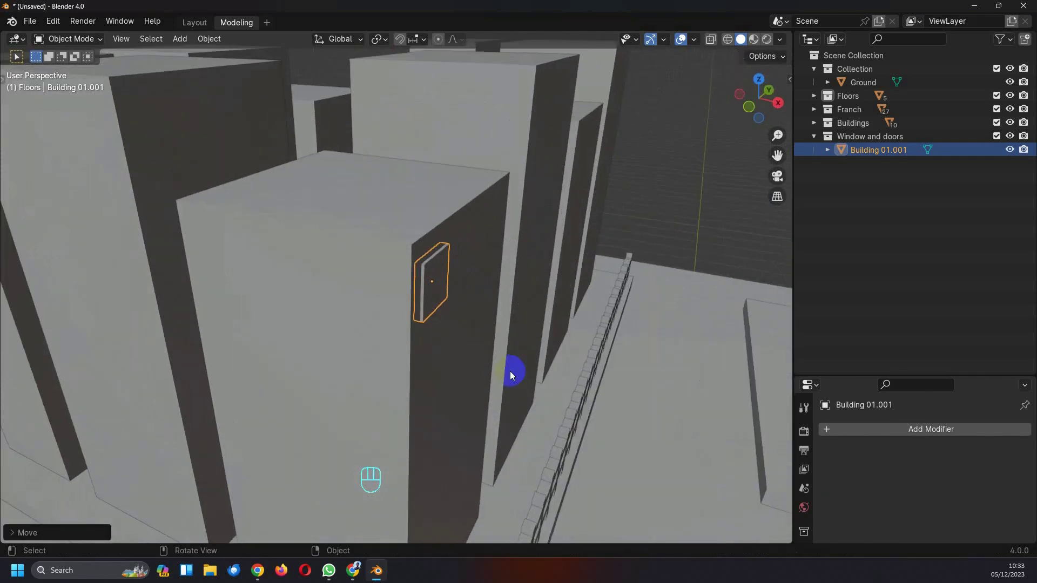
pyautogui.press('KP_3')
pyautogui.keyDown('ctrl'); pyautogui.scroll(-2, 358, 273); pyautogui.keyUp('ctrl')
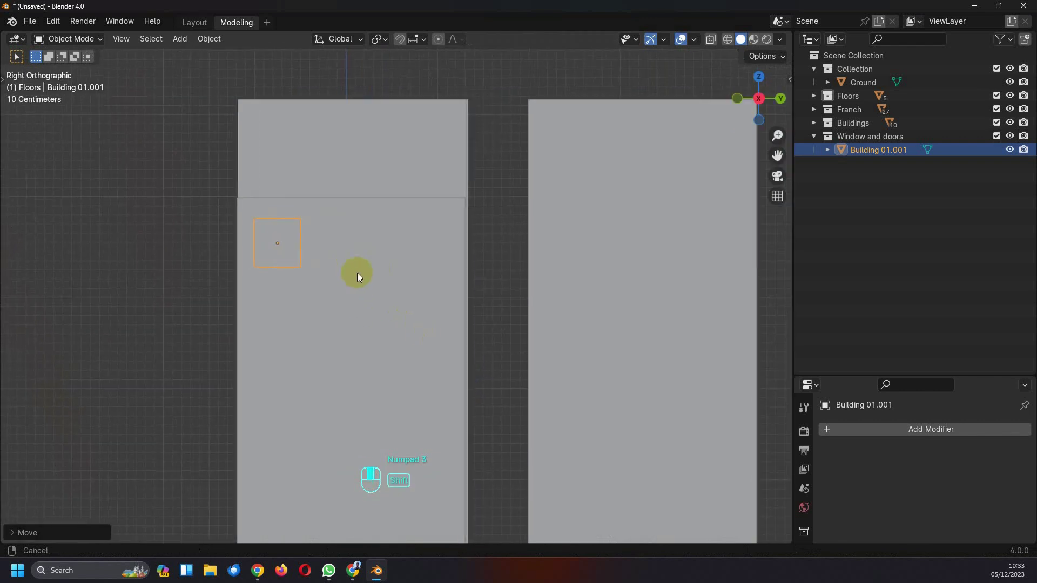
pyautogui.scroll(-2, 341, 268)
pyautogui.moveTo(339, 270); pyautogui.dragTo(399, 296, button='middle')
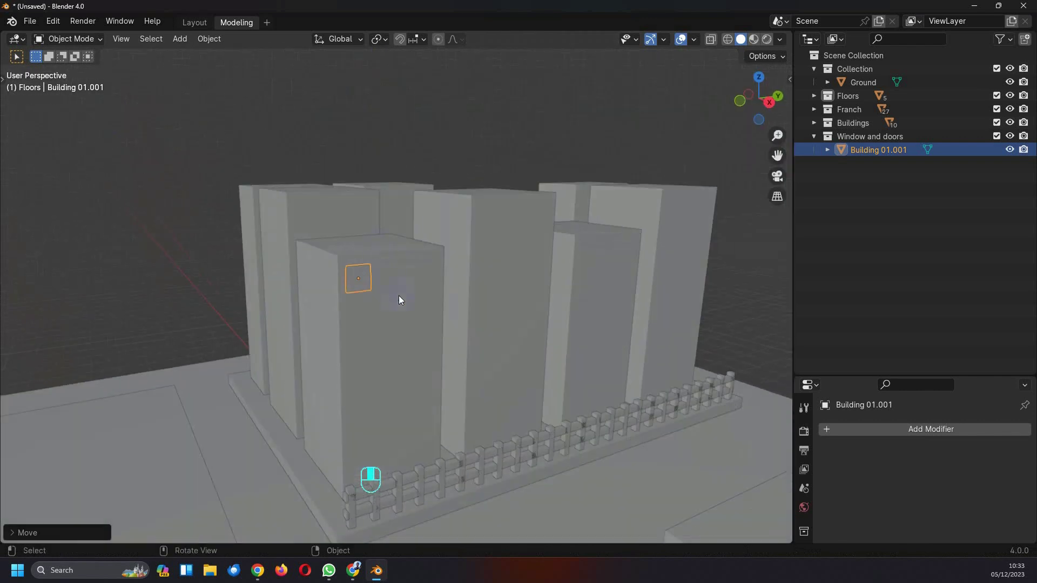
# Step: Duplicate the window panel along Y with a narrow gap, and repeat the duplication twice to make a row of four
pyautogui.press('KP_3')
pyautogui.scroll(5, 359, 255)
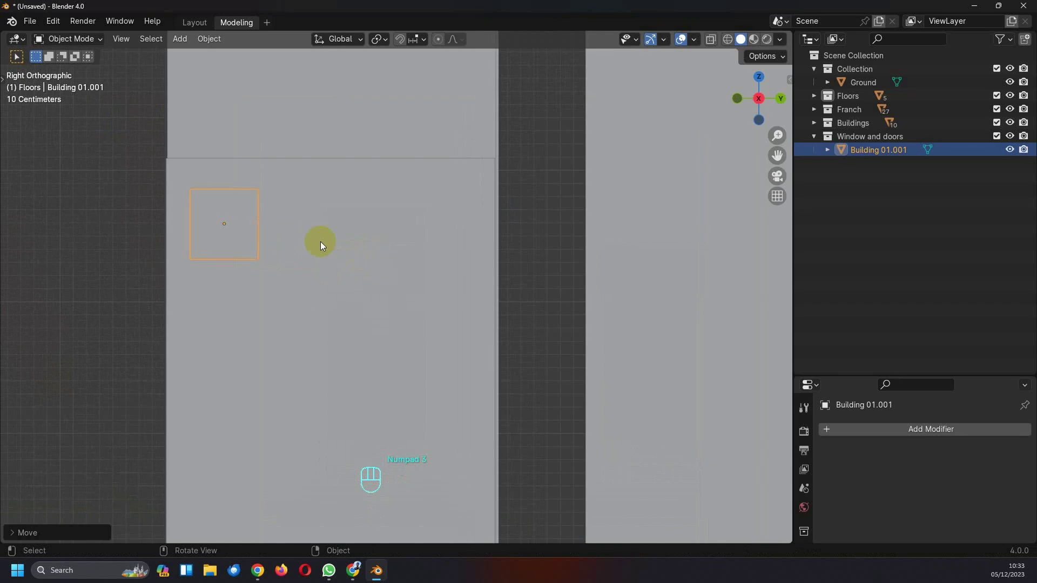
pyautogui.hotkey('shift', 'd')
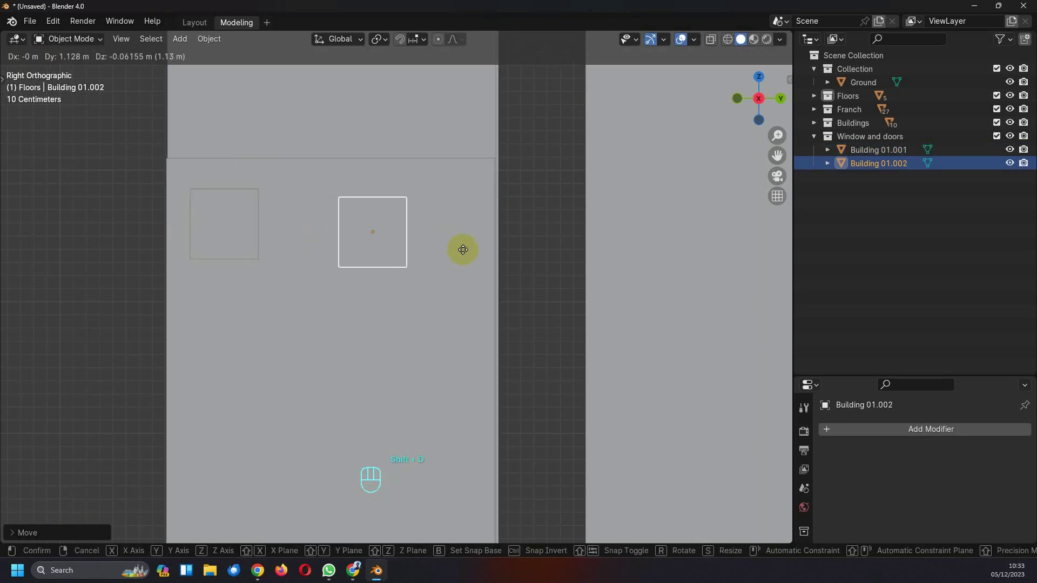
pyautogui.press('y')
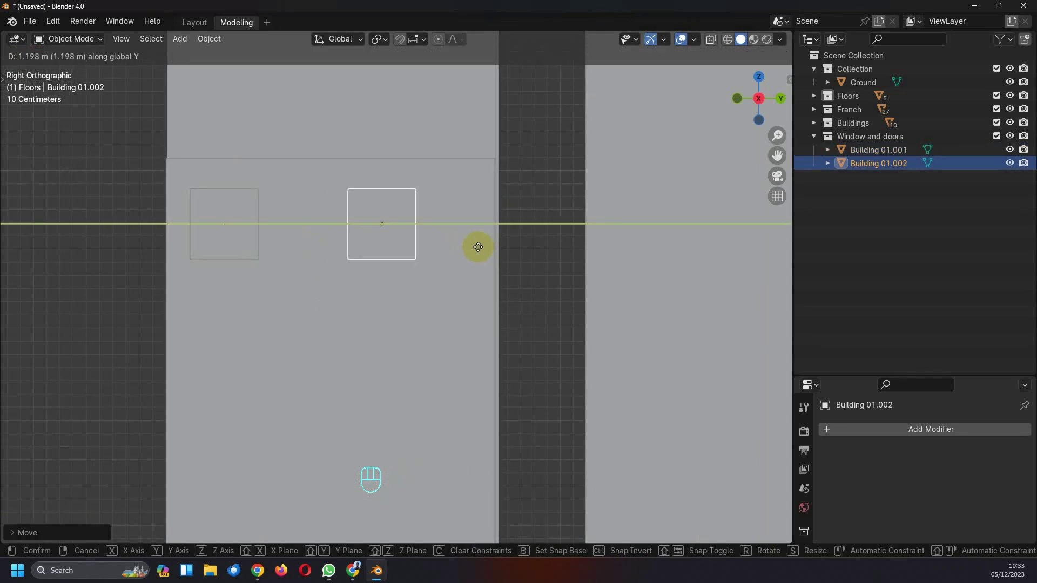
pyautogui.click(405, 249)
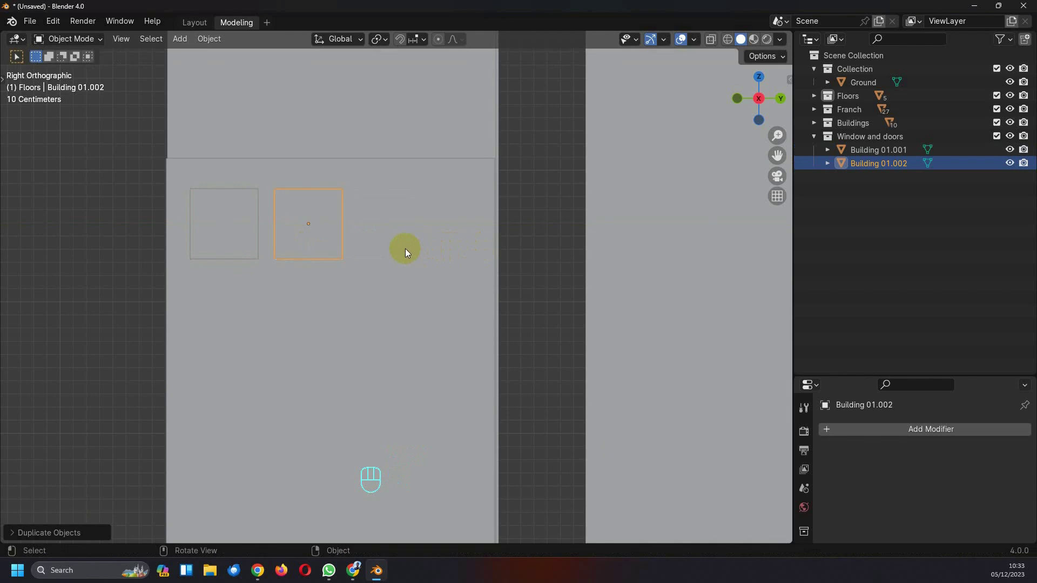
pyautogui.hotkey('shift', 'r')
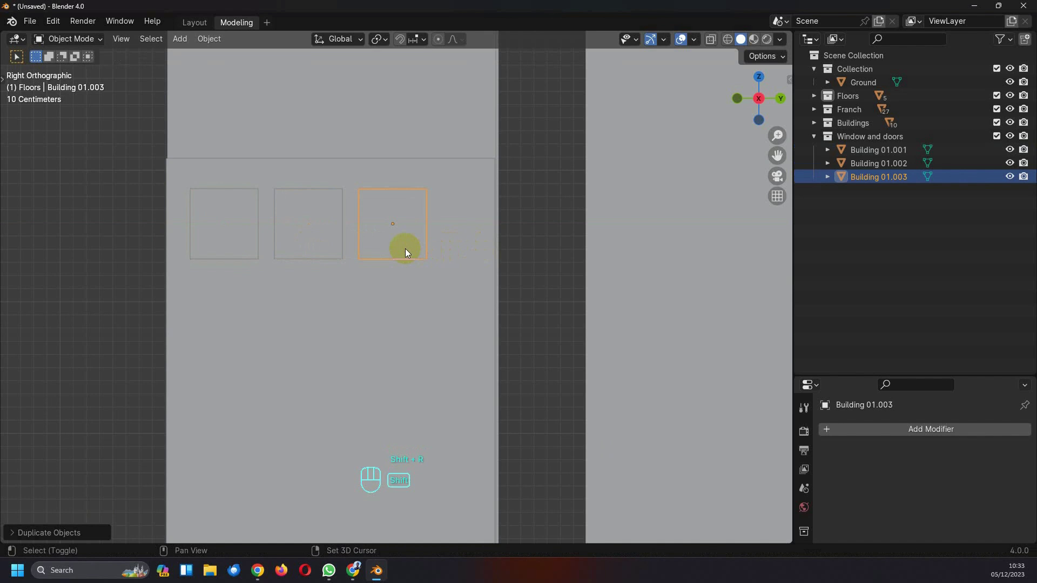
pyautogui.hotkey('shift', 'r')
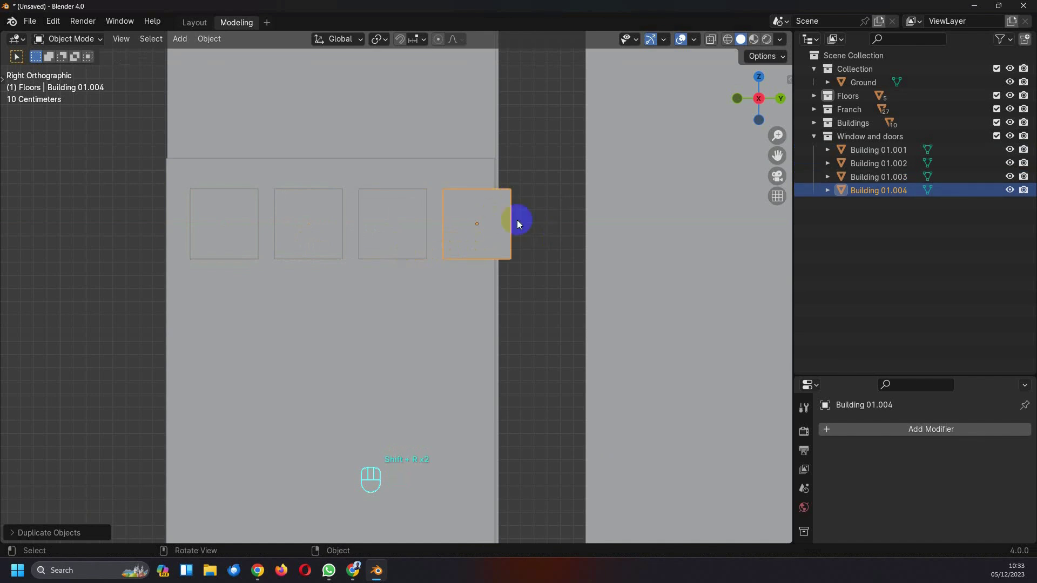
# Step: Narrow the fourth window to about 0.56 along Y and move it about -0.11 m along Y so it sits within the wall
pyautogui.press('s')
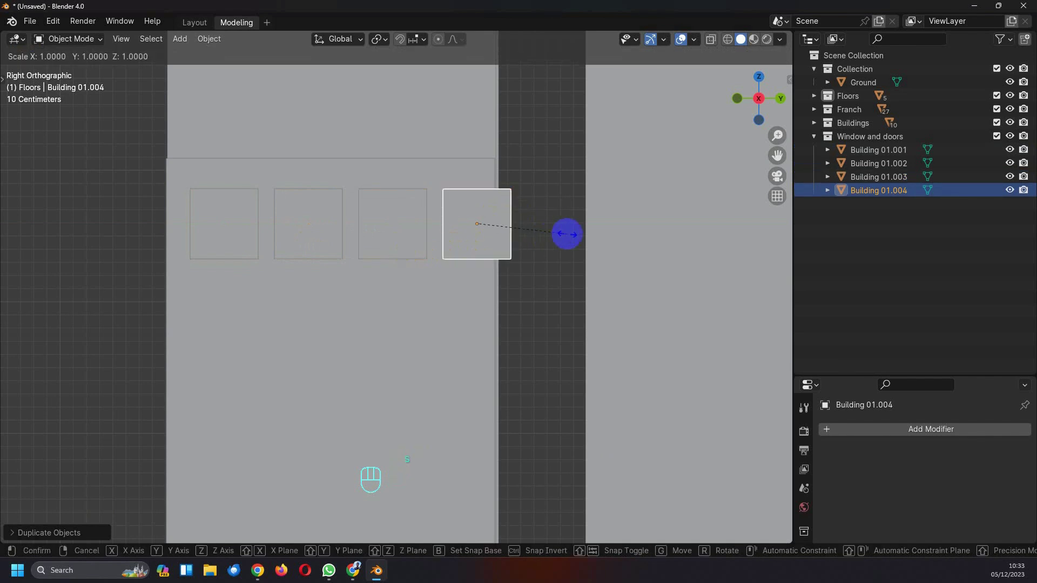
pyautogui.press('y')
pyautogui.click(523, 243)
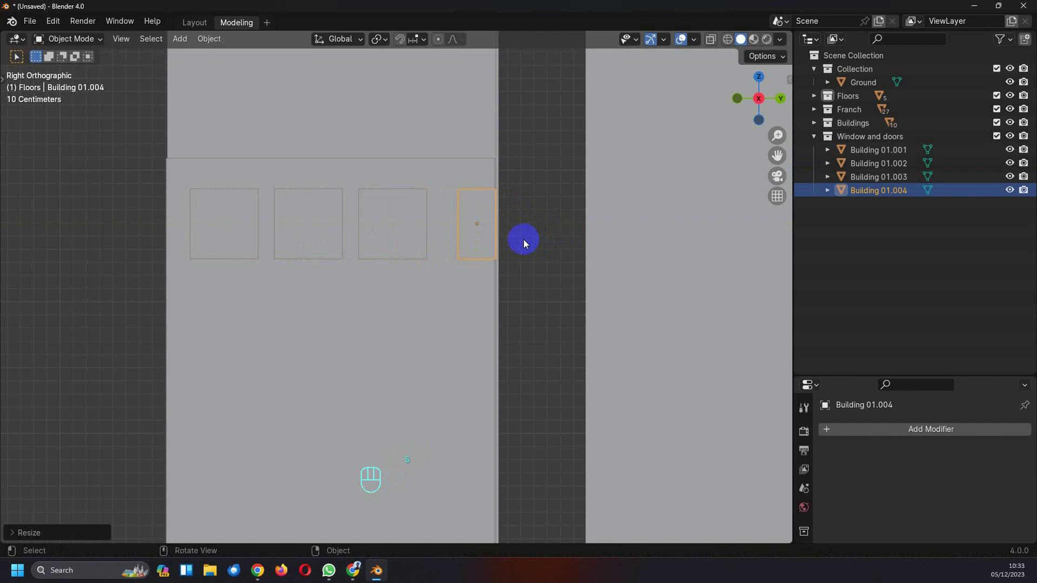
pyautogui.press('g')
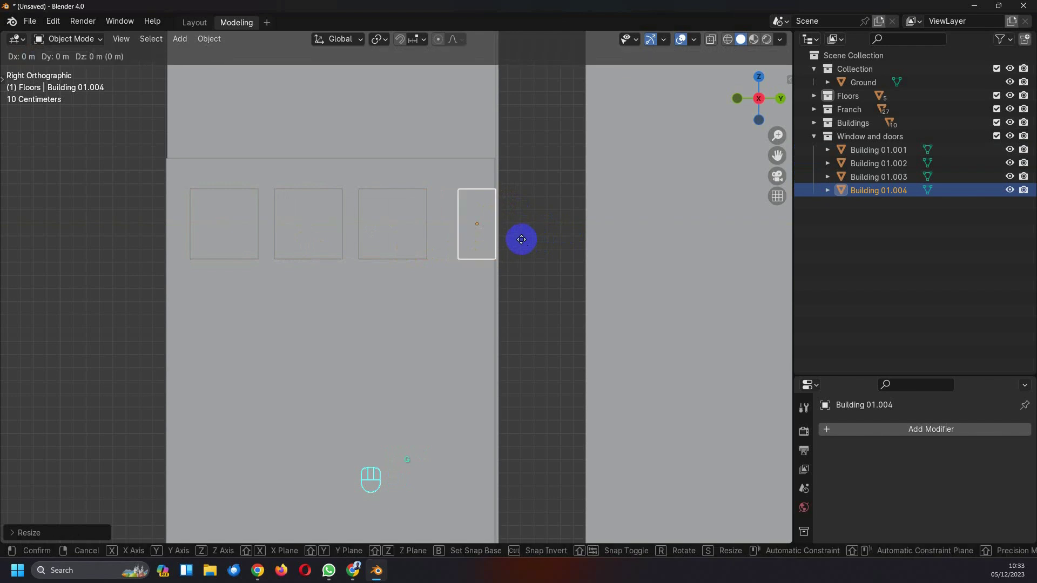
pyautogui.press('y')
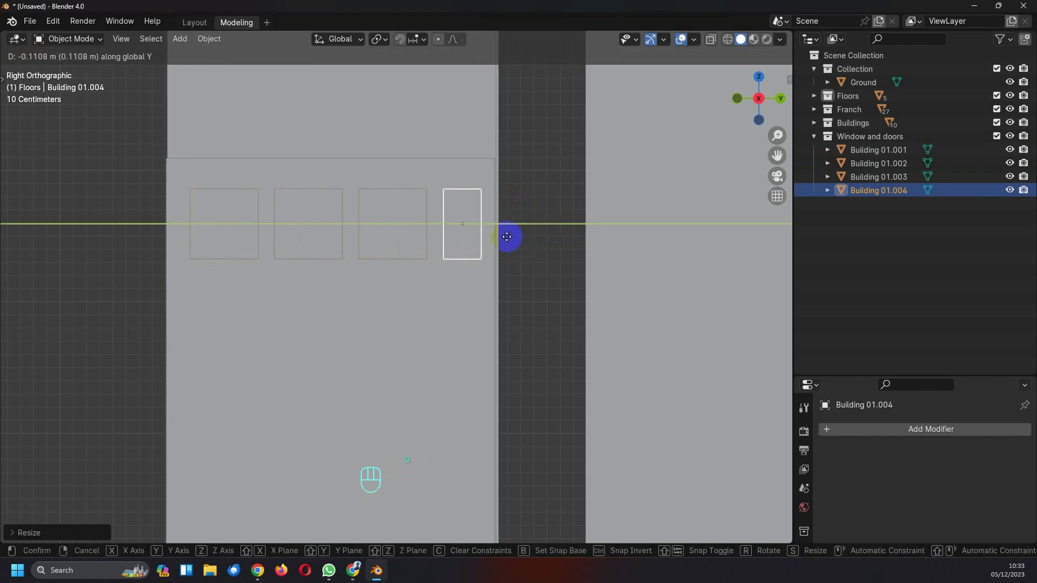
pyautogui.click(468, 244)
# Step: Select all four windows of the top row and duplicate them down along Z as a second row with a narrow gap
pyautogui.moveTo(468, 244); pyautogui.dragTo(443, 263, button='middle')
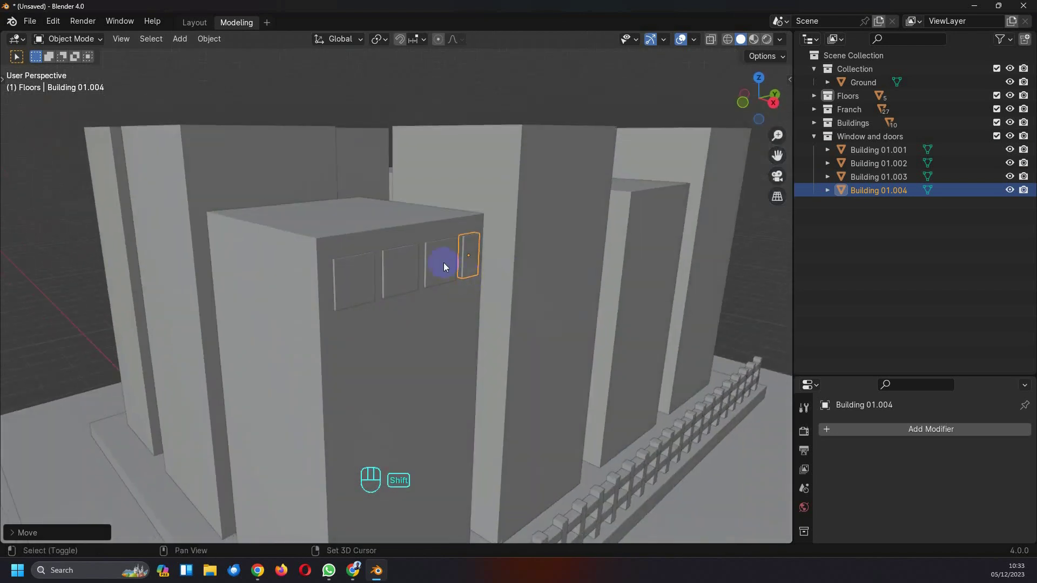
pyautogui.keyDown('shift'); pyautogui.click(443, 263); pyautogui.keyUp('shift')
pyautogui.keyDown('shift'); pyautogui.click(399, 272); pyautogui.keyUp('shift')
pyautogui.keyDown('shift'); pyautogui.click(352, 281); pyautogui.keyUp('shift')
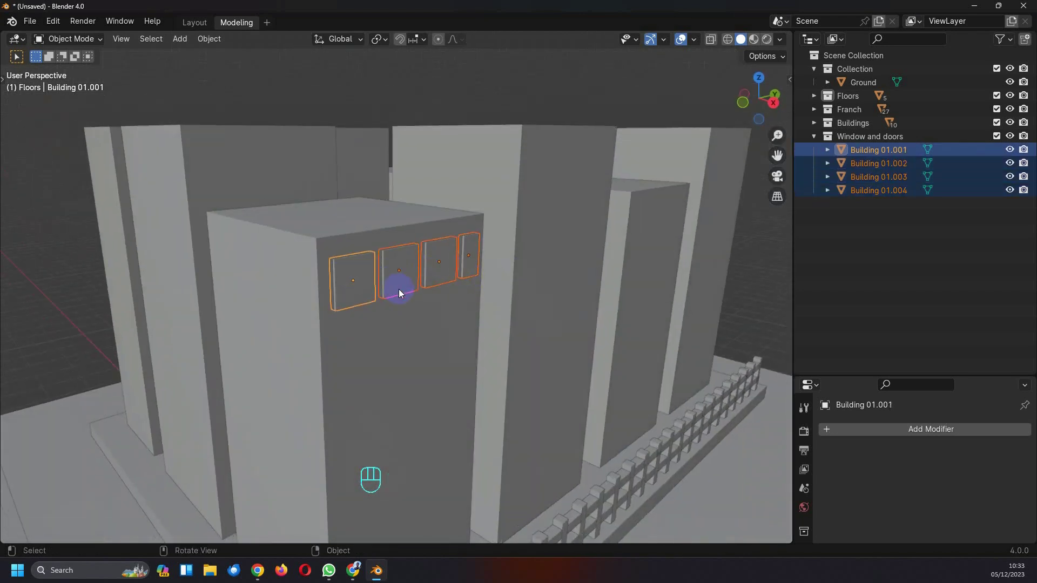
pyautogui.press('KP_3')
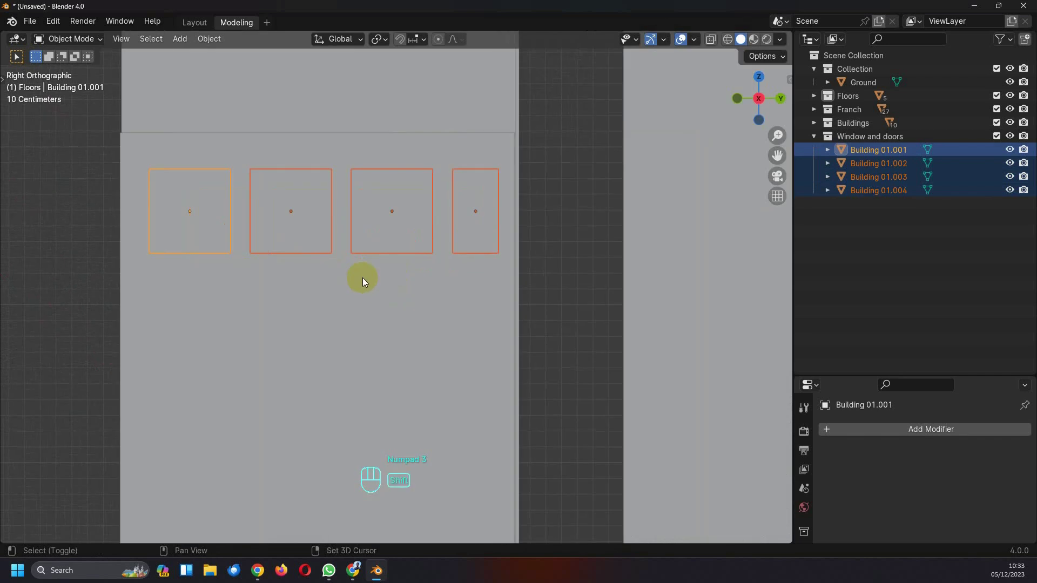
pyautogui.hotkey('shift', 'd')
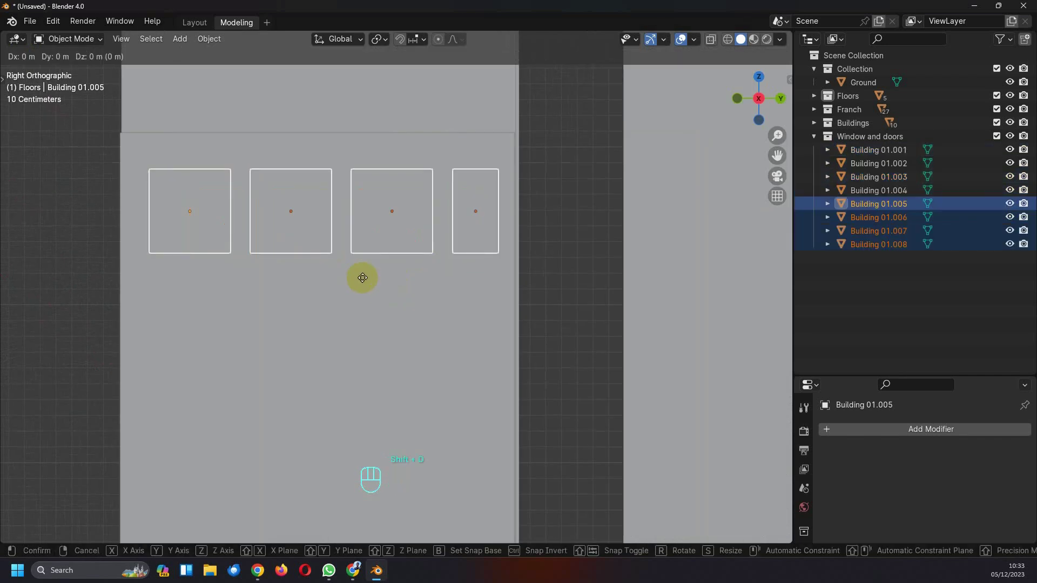
pyautogui.press('z')
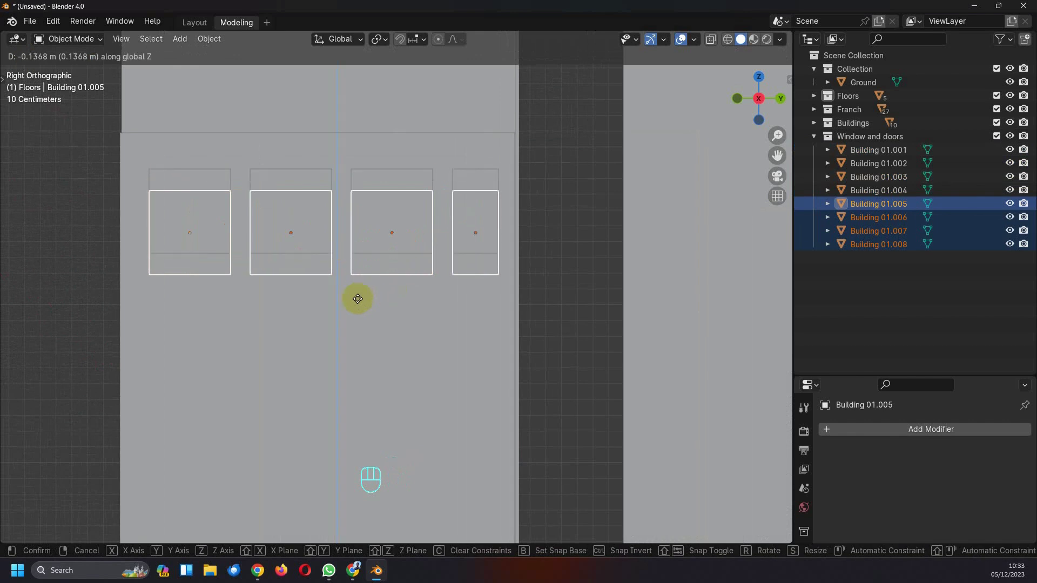
pyautogui.click(363, 379)
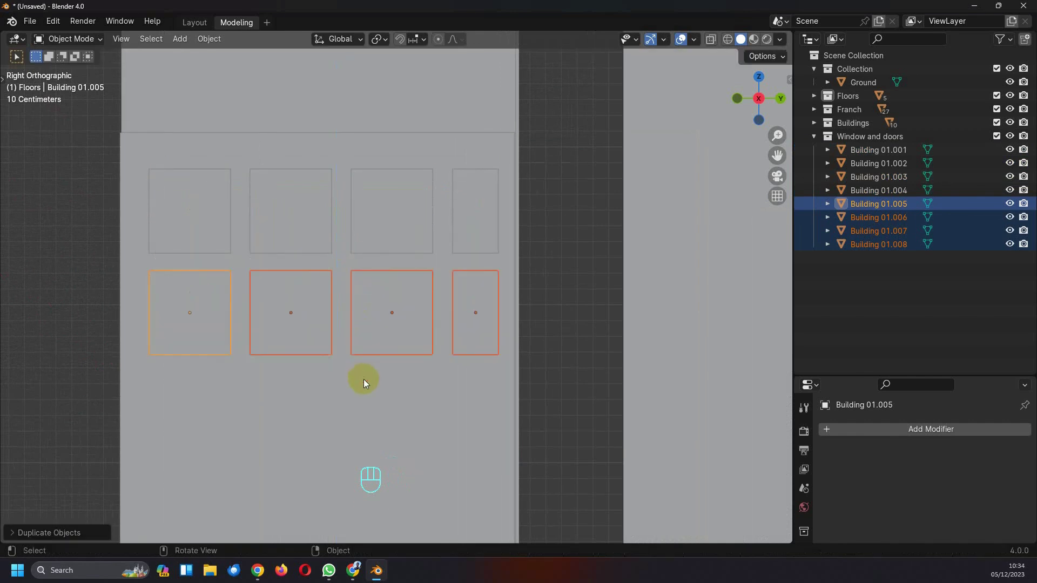
# Step: Repeat the row duplication six more times to fill the wall with windows down to the tower's base, and deselect
pyautogui.scroll(-3, 439, 323)
pyautogui.moveTo(440, 324); pyautogui.dragTo(404, 271, button='middle')
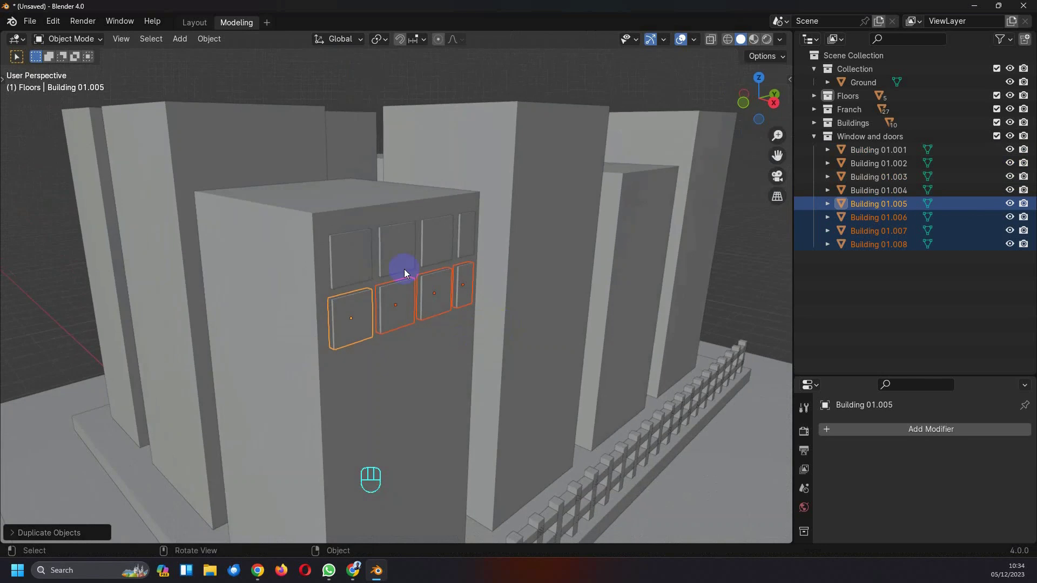
pyautogui.hotkey('shift', 'r')
pyautogui.hotkey('shift', 'r')
pyautogui.hotkey('shift', 'r')
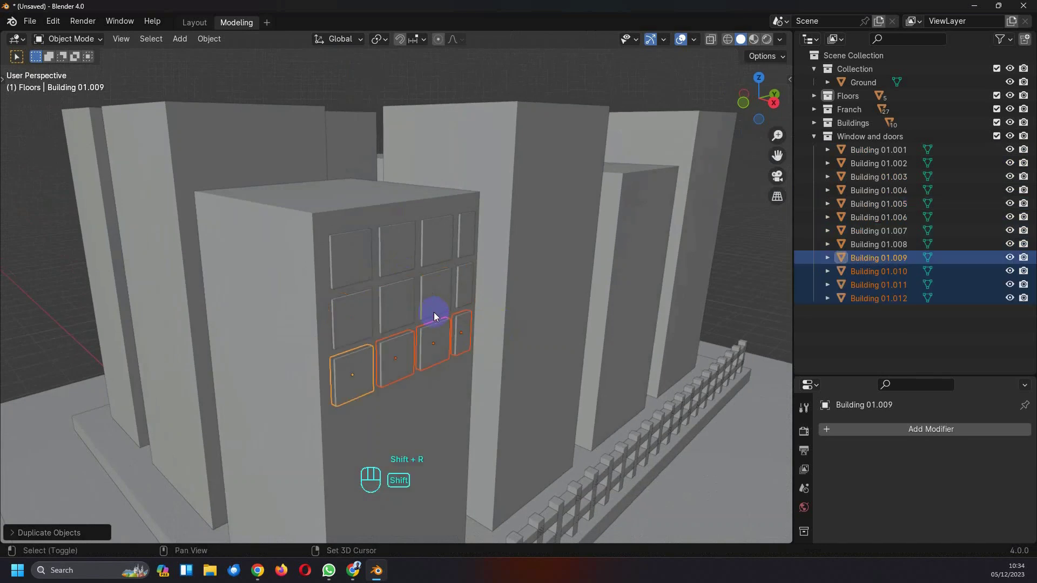
pyautogui.scroll(-2, 433, 312)
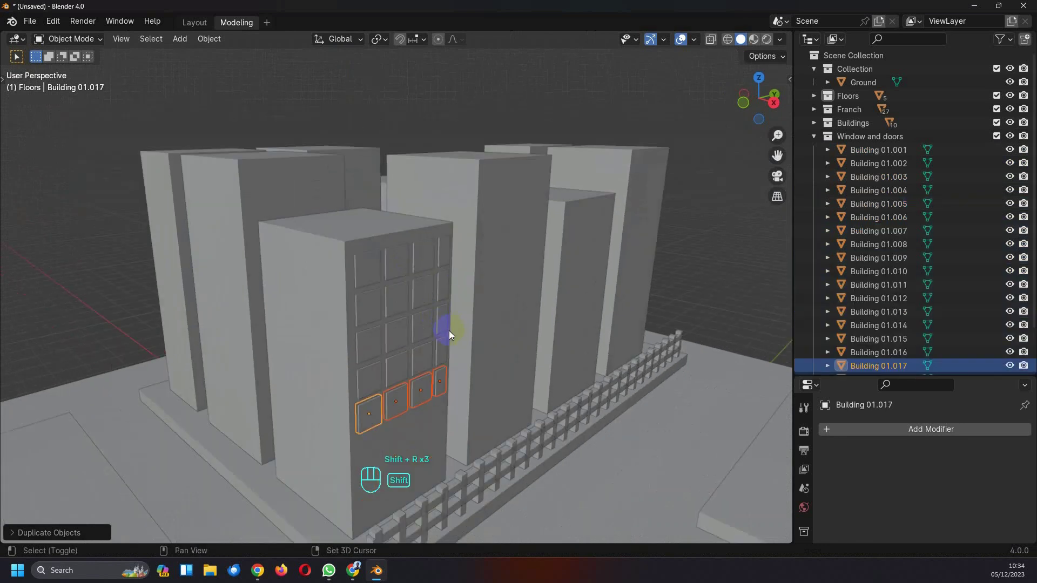
pyautogui.hotkey('shift', 'r')
pyautogui.hotkey('shift', 'r')
pyautogui.hotkey('shift', 'r')
pyautogui.scroll(-2, 451, 337)
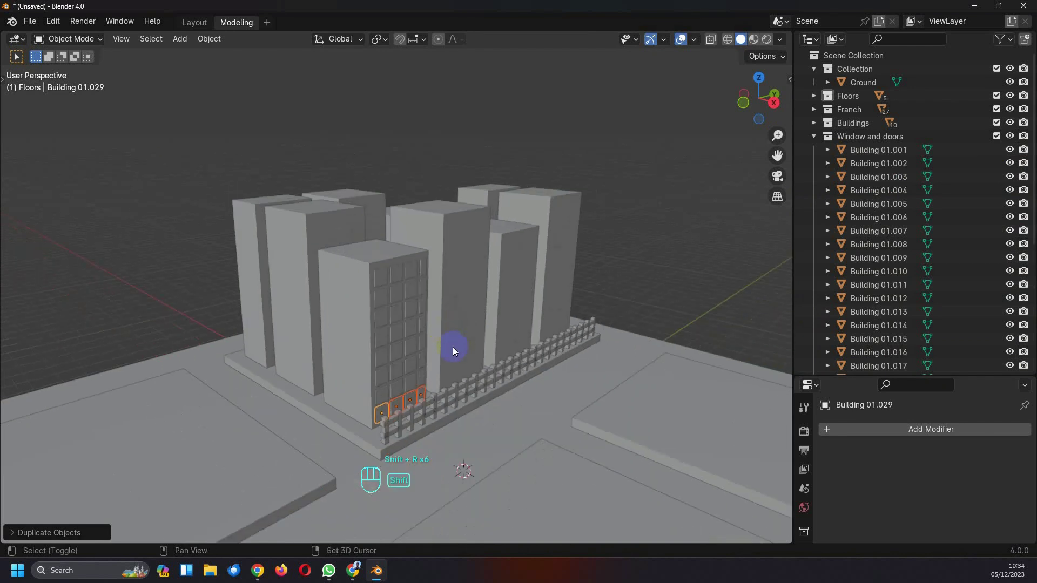
pyautogui.scroll(-1, 453, 347)
pyautogui.scroll(3, 553, 277)
pyautogui.moveTo(553, 278); pyautogui.dragTo(319, 218, button='middle')
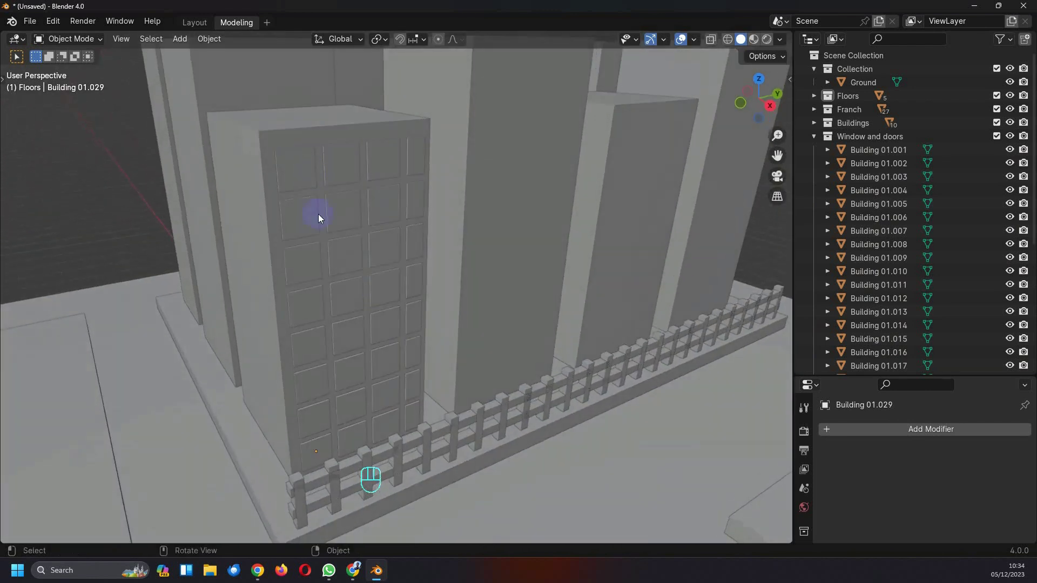
# Step: Duplicate the top row's first window, nearest the tower's front edge, and leave the copy in place
pyautogui.click(301, 174)
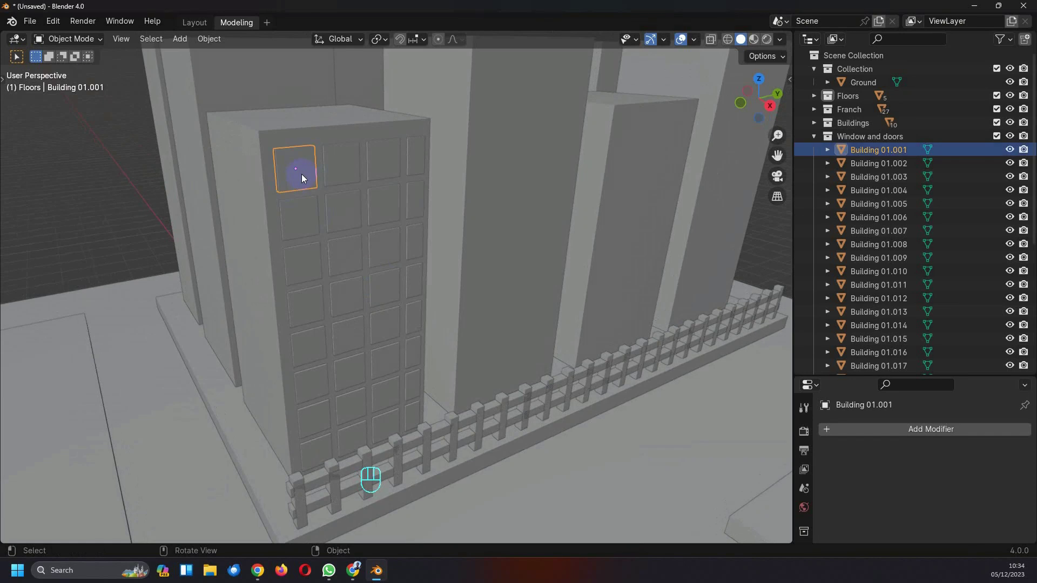
pyautogui.press('KP_3')
pyautogui.scroll(3, 310, 154)
pyautogui.keyDown('shift'); pyautogui.moveTo(311, 156); pyautogui.dragTo(378, 289, button='middle'); pyautogui.keyUp('shift')
pyautogui.press('shift')
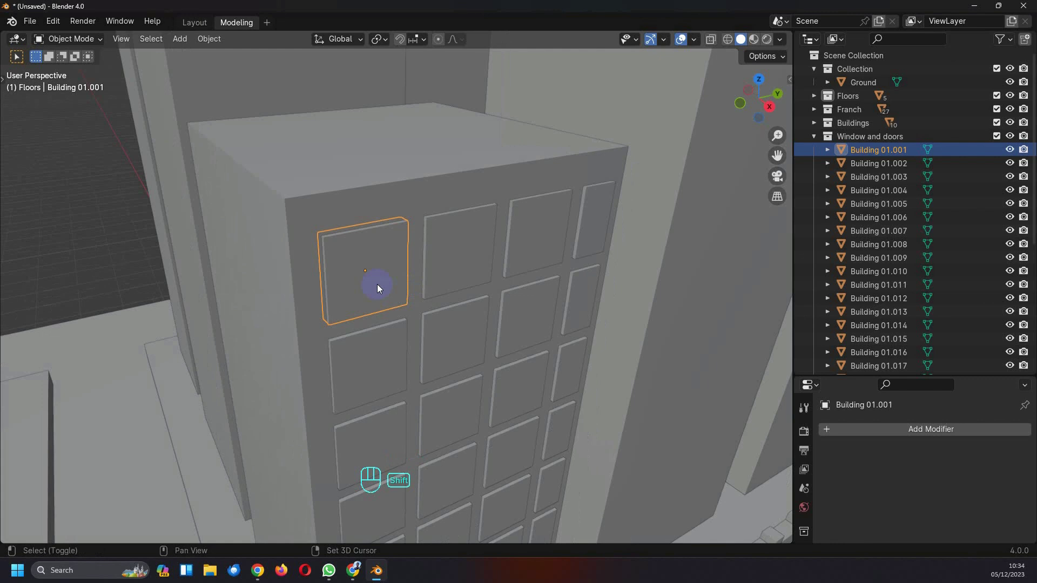
pyautogui.hotkey('shift', 'd')
pyautogui.rightClick(435, 254)
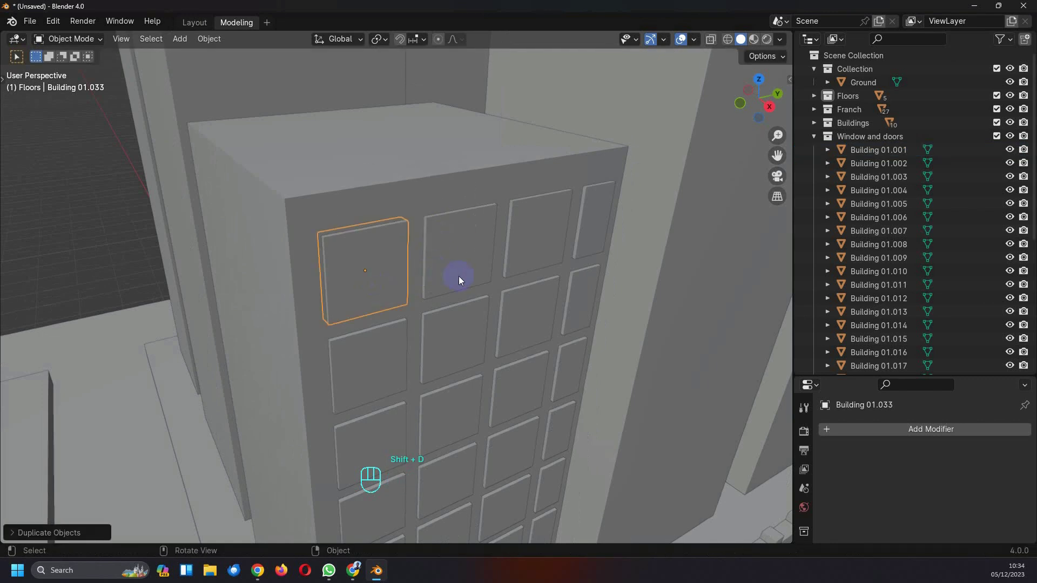
# Step: Scale the duplicate to about 0.05 along Y to form a thin vertical bar in the middle of the window
pyautogui.press('KP_3')
pyautogui.scroll(2, 365, 239)
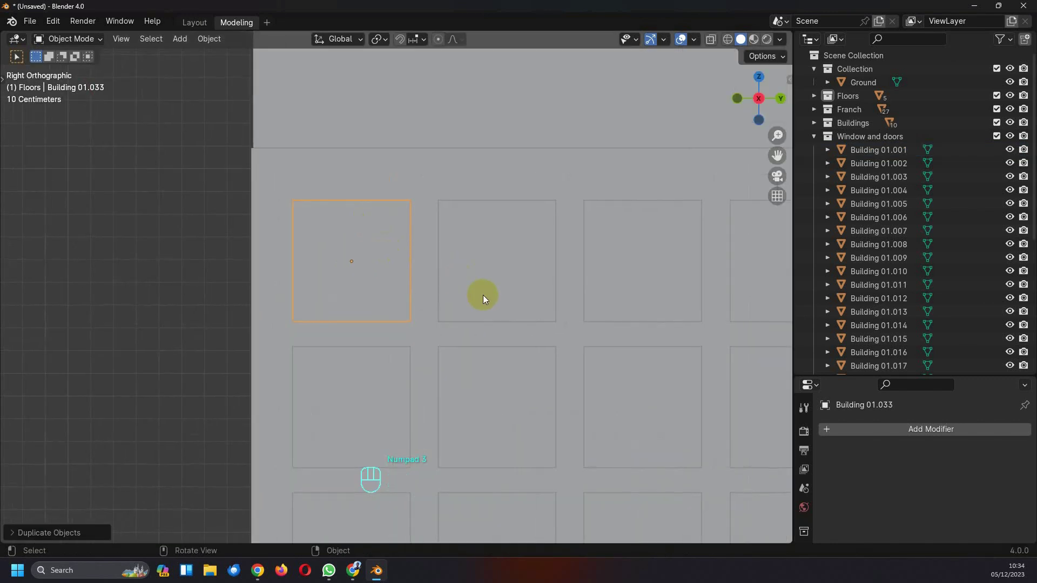
pyautogui.press('s')
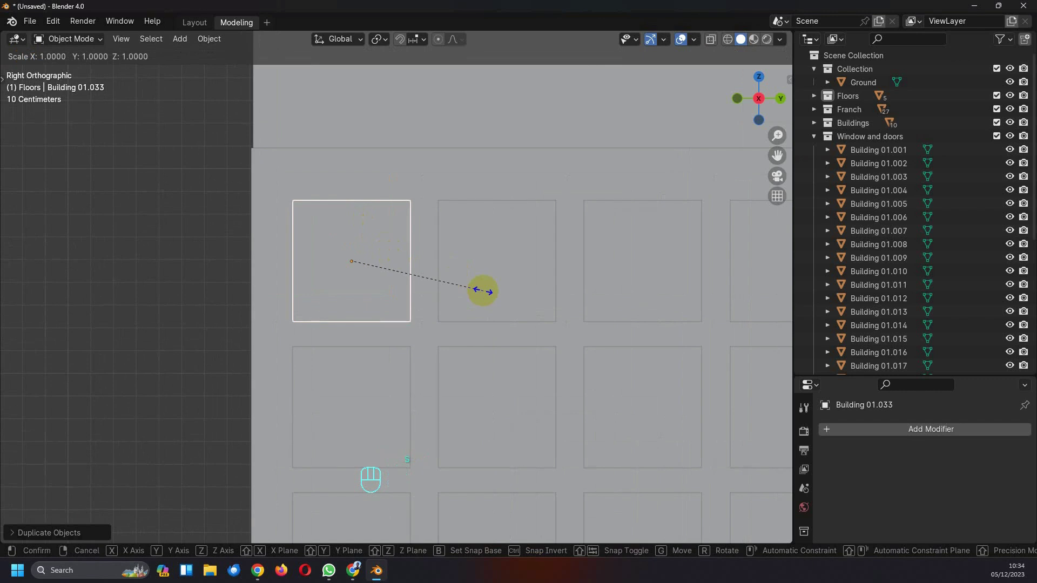
pyautogui.press('y')
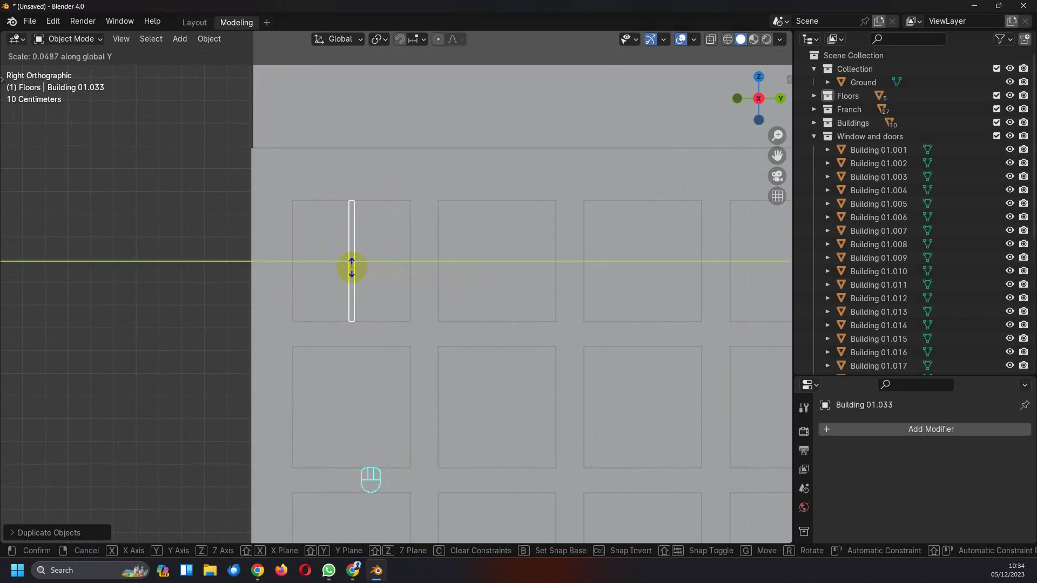
pyautogui.click(358, 277)
pyautogui.press('KP_1')
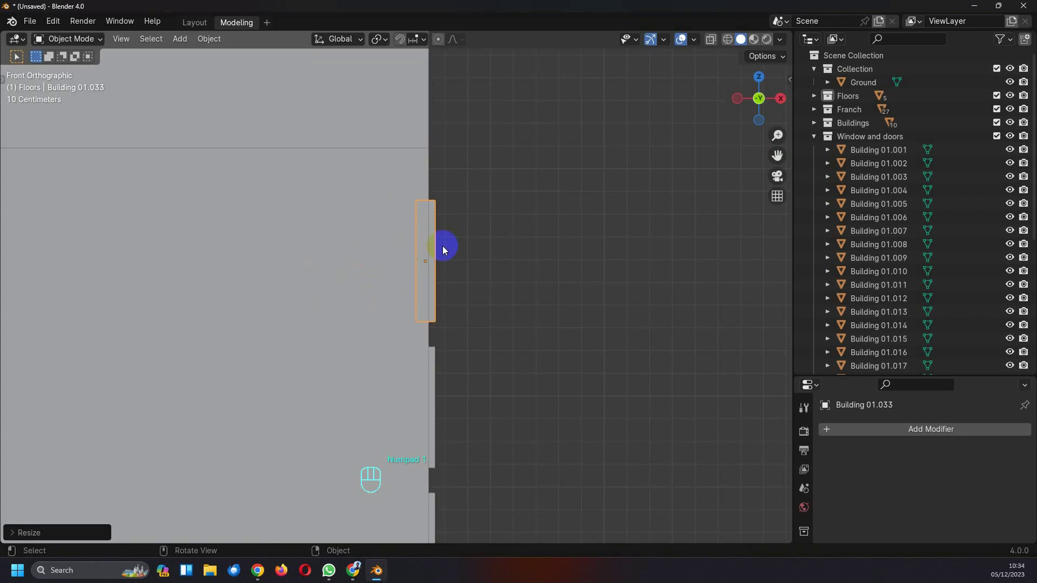
# Step: Move the thin vertical bar slightly outward along X so it stands proud of the window's face
pyautogui.press('g')
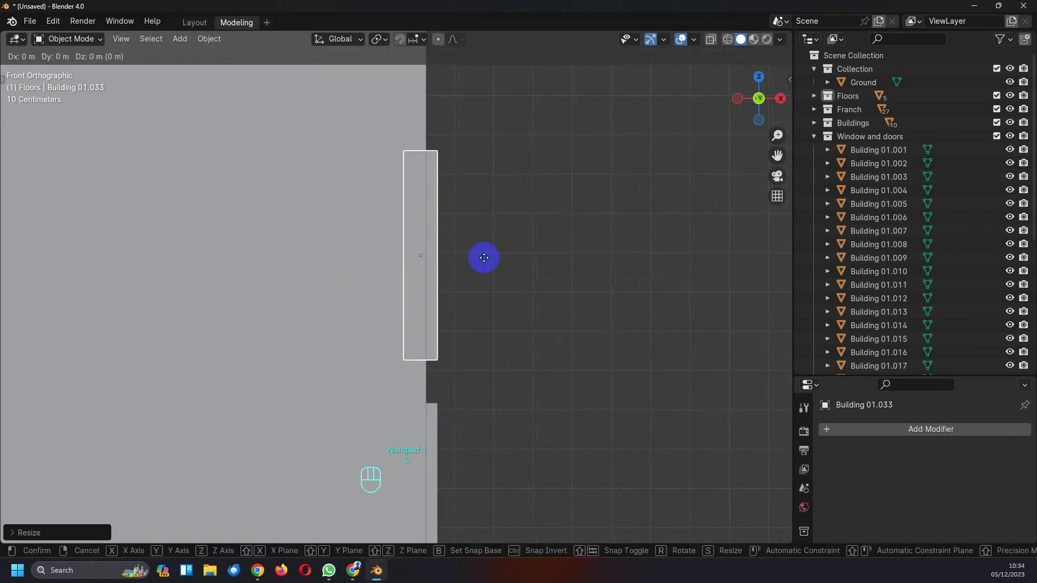
pyautogui.press('x')
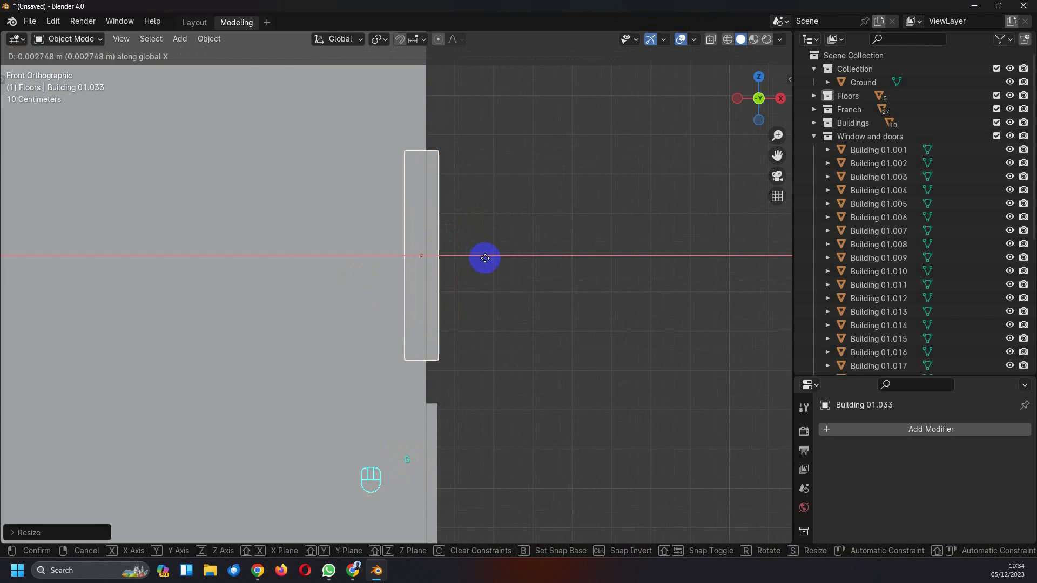
pyautogui.click(486, 258)
# Step: Move the bar along negative Y from the window's middle to near its edge at the tower's front corner
pyautogui.moveTo(537, 263)
pyautogui.mouseDown(button='middle')
pyautogui.moveTo(396, 308)
pyautogui.moveTo(461, 310)
pyautogui.moveTo(431, 300)
pyautogui.moveTo(516, 263)
pyautogui.mouseUp(button='middle')
pyautogui.press('KP_3')
pyautogui.scroll(3, 394, 268)
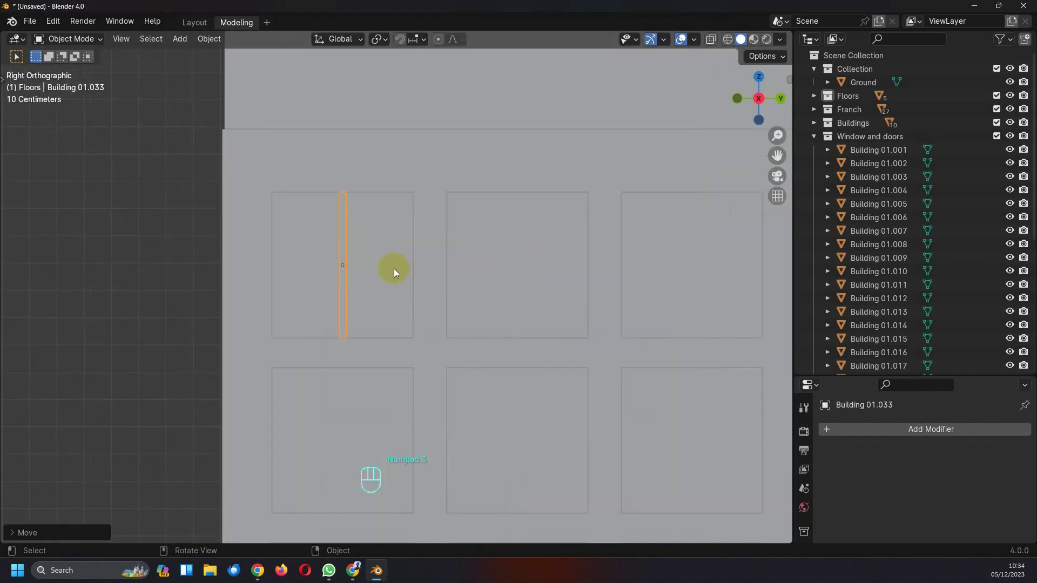
pyautogui.press('g')
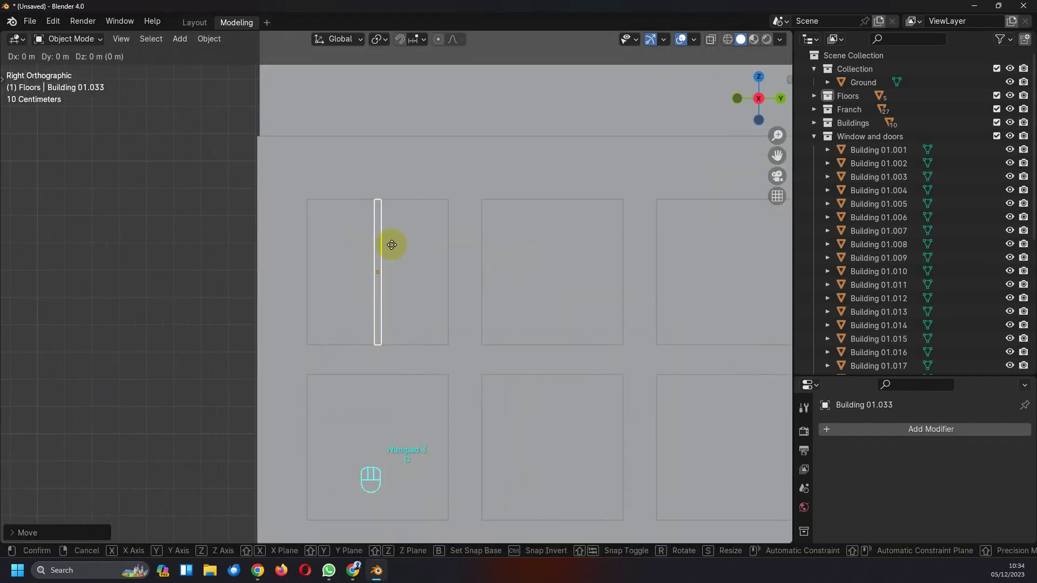
pyautogui.middleClick(389, 244)
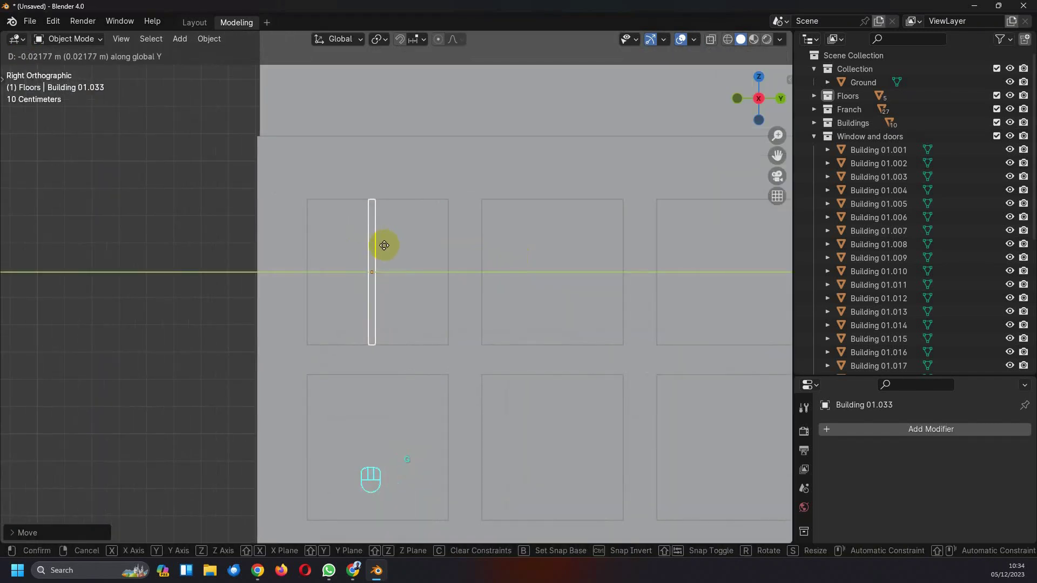
pyautogui.click(345, 250)
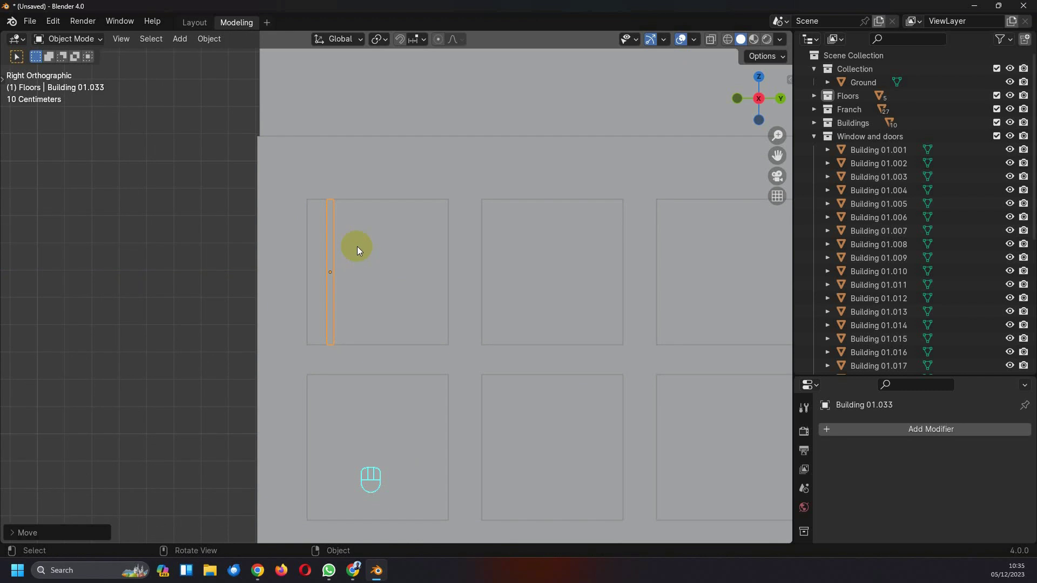
# Step: Duplicate the bar a short distance along Y and repeat the duplication three times to make five evenly spaced bars
pyautogui.hotkey('shift', 'd')
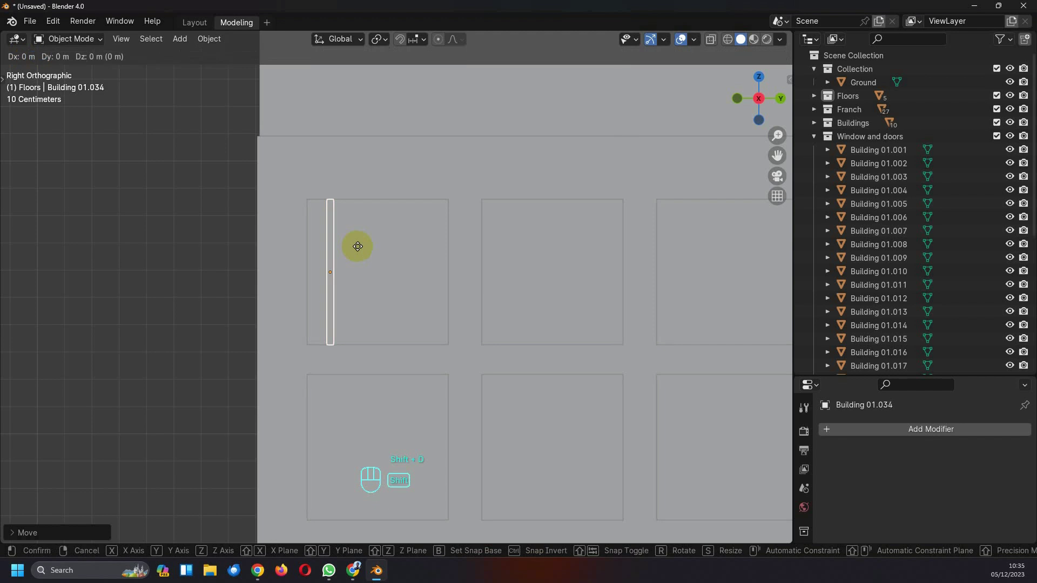
pyautogui.press('y')
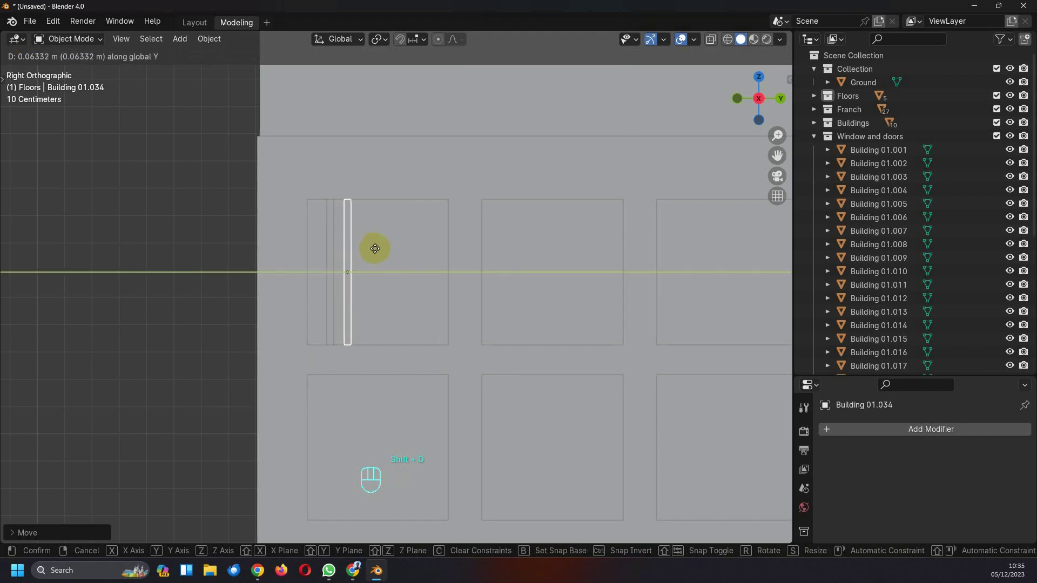
pyautogui.click(384, 248)
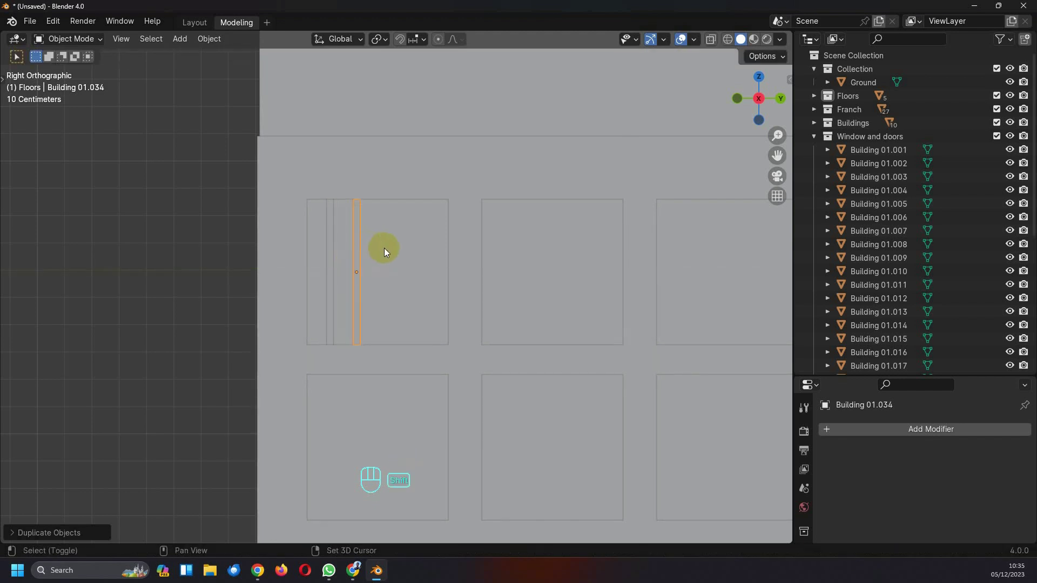
pyautogui.hotkey('shift', 'r')
pyautogui.hotkey('shift', 'r')
pyautogui.hotkey('shift', 'r')
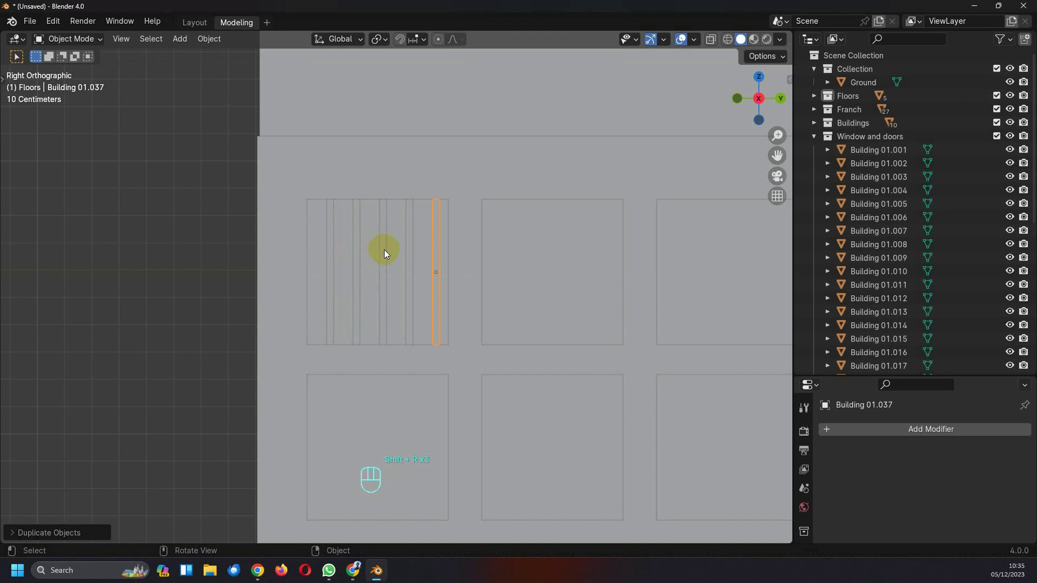
# Step: Select all five vertical bars and shift them slightly along negative Y to centre them in the window
pyautogui.keyDown('shift'); pyautogui.click(410, 253); pyautogui.keyUp('shift')
pyautogui.keyDown('shift'); pyautogui.click(381, 250); pyautogui.keyUp('shift')
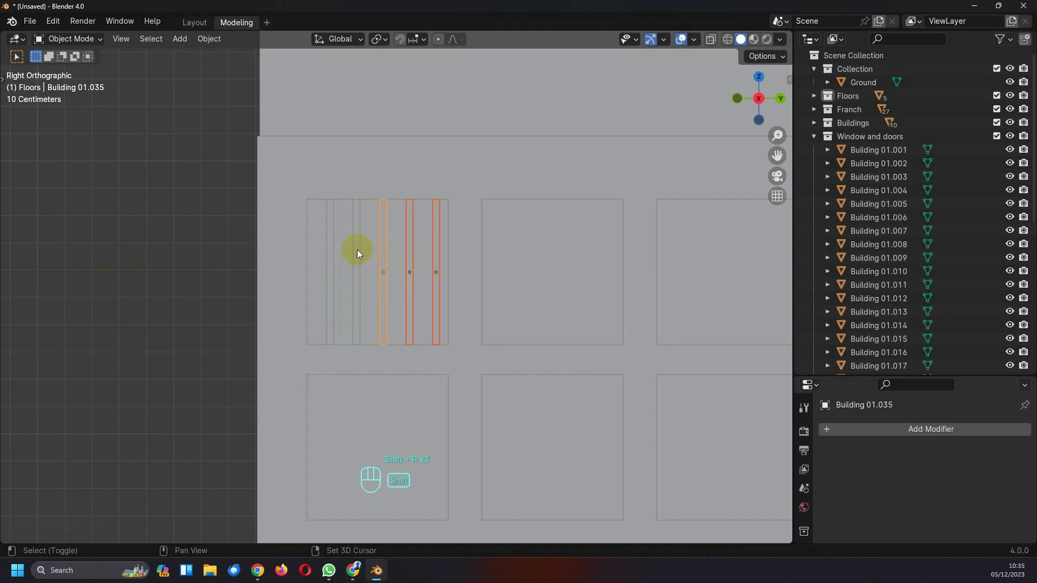
pyautogui.keyDown('shift'); pyautogui.click(356, 249); pyautogui.keyUp('shift')
pyautogui.keyDown('shift'); pyautogui.click(329, 247); pyautogui.keyUp('shift')
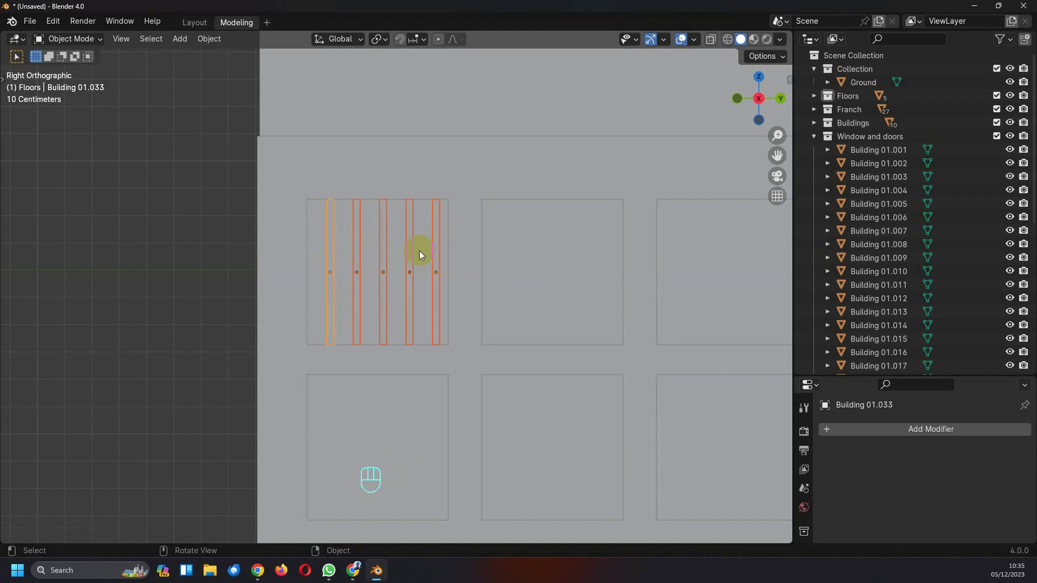
pyautogui.press('g')
pyautogui.press('y')
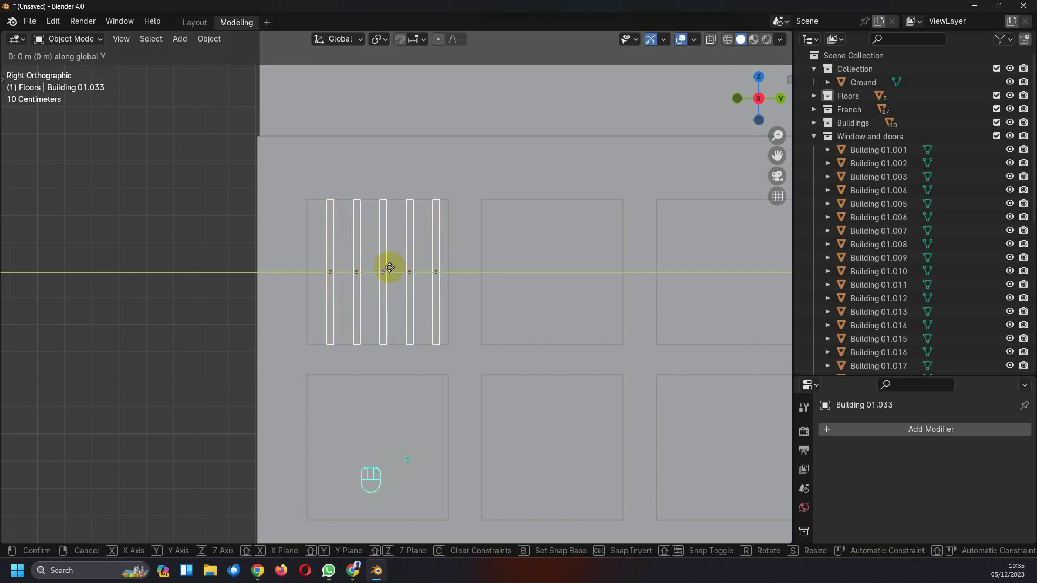
pyautogui.click(384, 276)
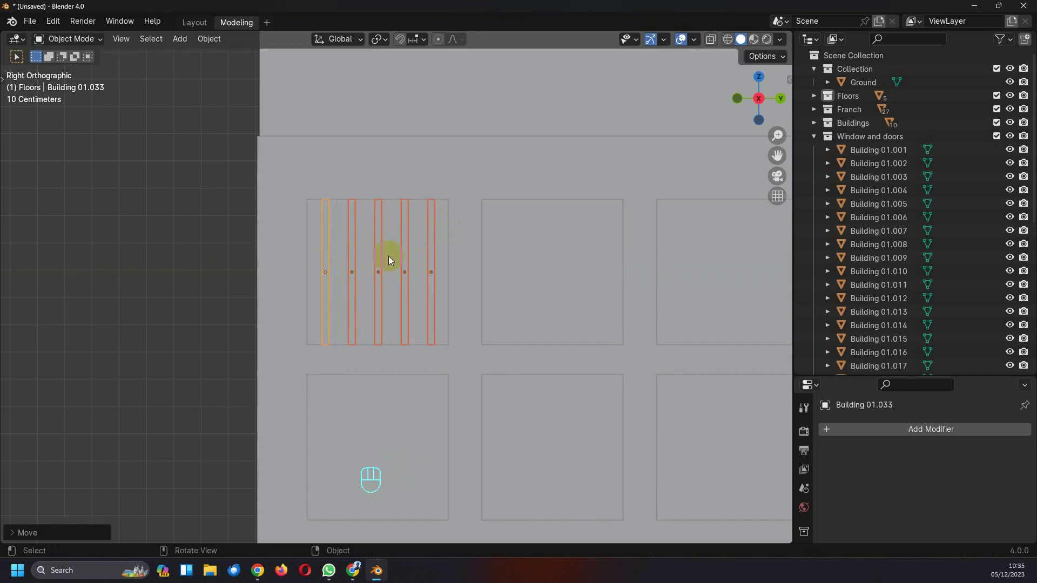
# Step: Duplicate the five bars in place and rotate the copies 90° about X to form a grid over the window
pyautogui.hotkey('shift', 'd')
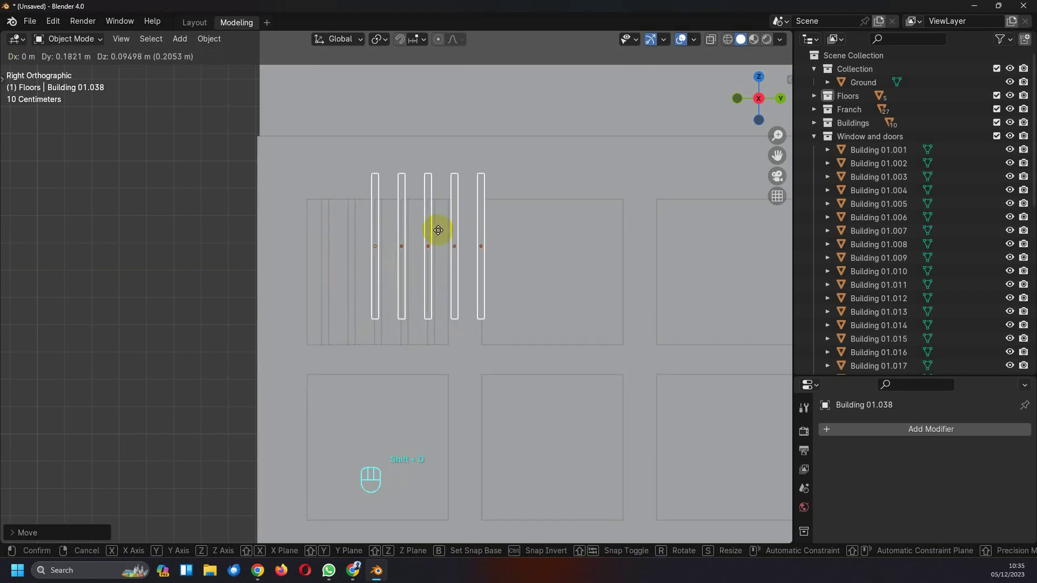
pyautogui.click(432, 271)
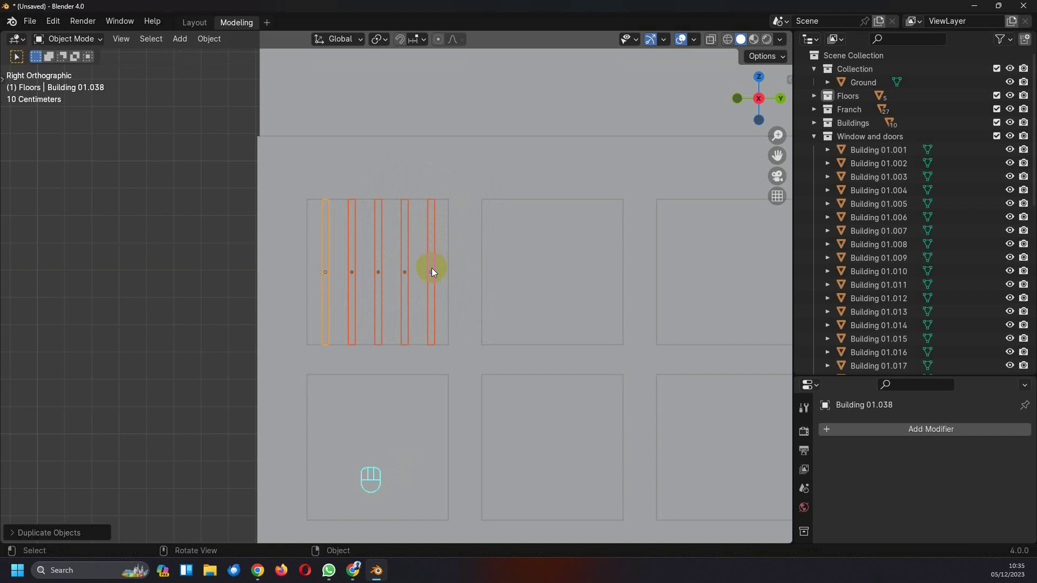
pyautogui.press('r')
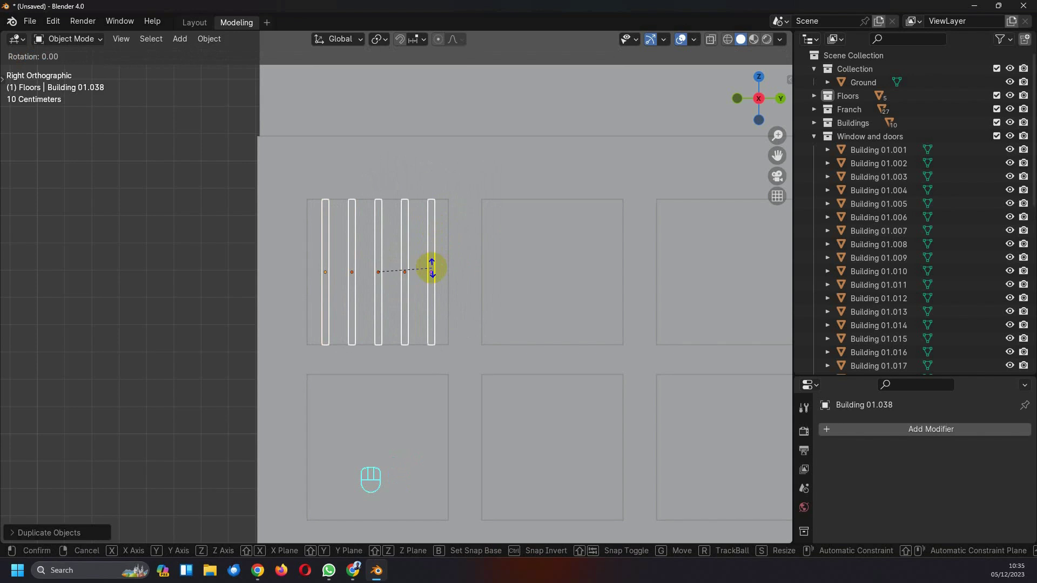
pyautogui.press('x')
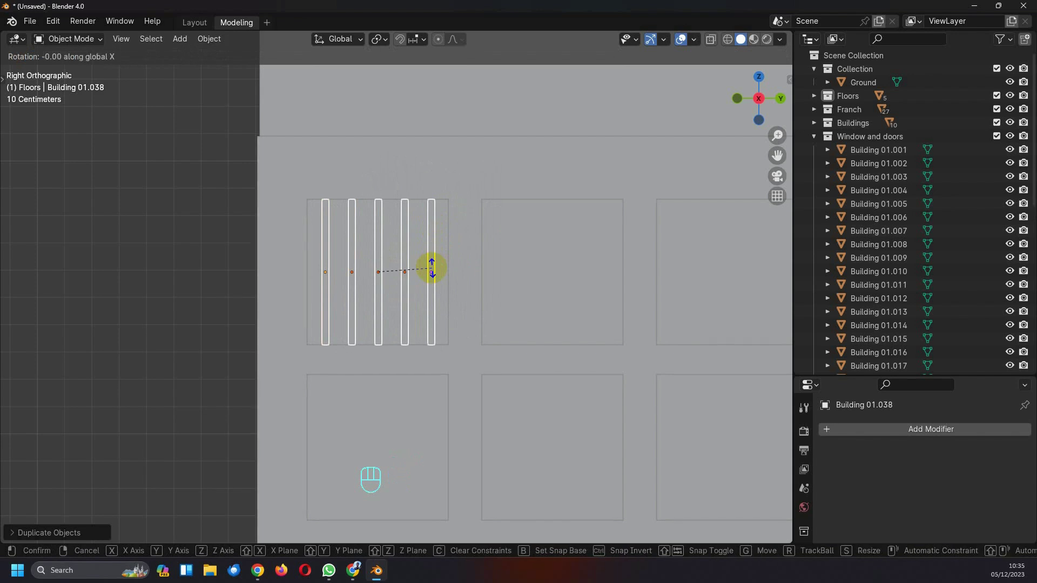
pyautogui.write('9')
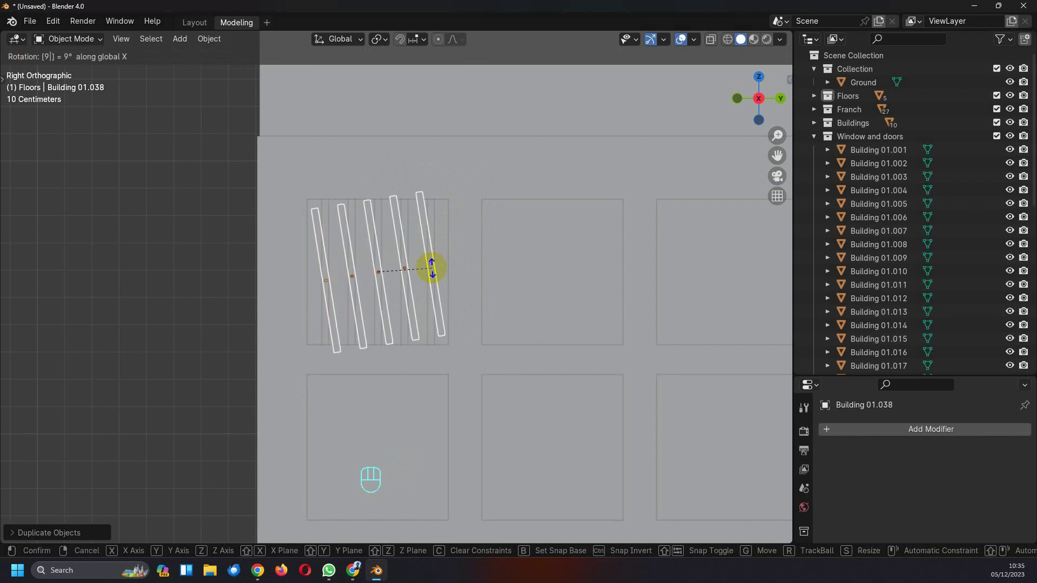
pyautogui.write('0')
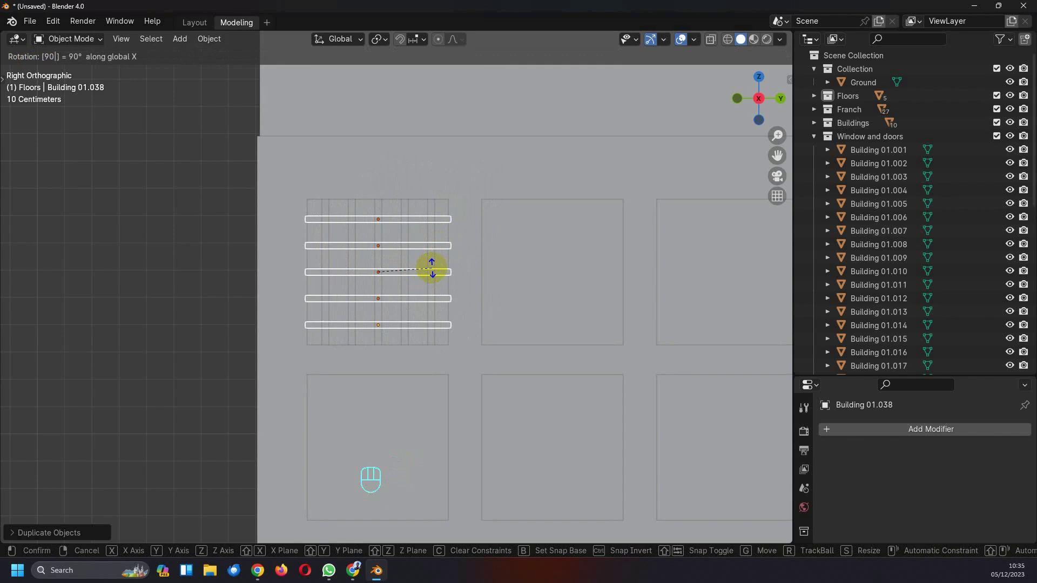
pyautogui.press('Return')
# Step: Examine the window grid and the whole city block from several angles in solid and wireframe shading
pyautogui.moveTo(415, 272); pyautogui.dragTo(571, 291, button='middle')
pyautogui.scroll(-3, 569, 292)
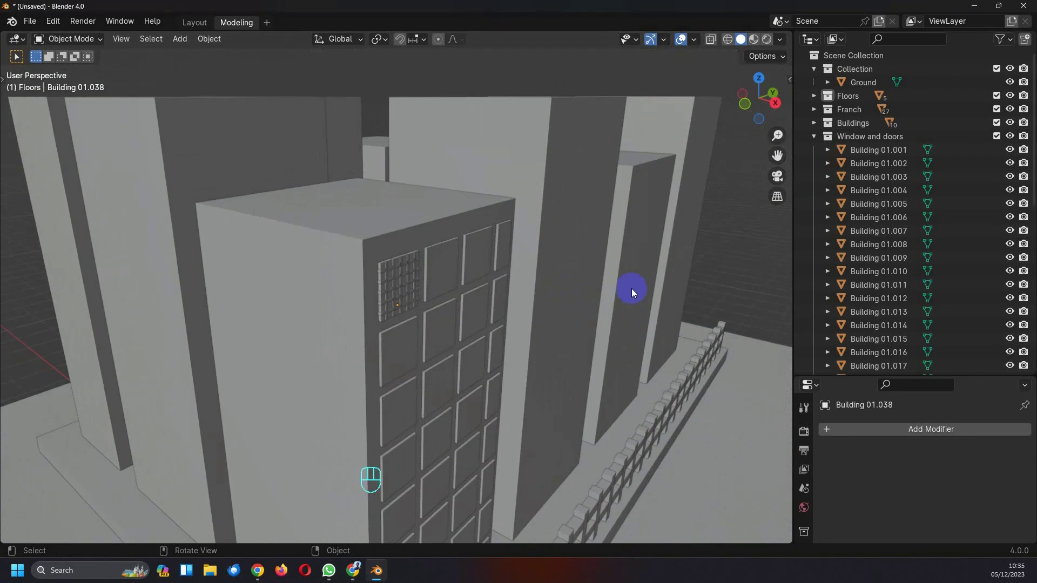
pyautogui.scroll(-3, 626, 276)
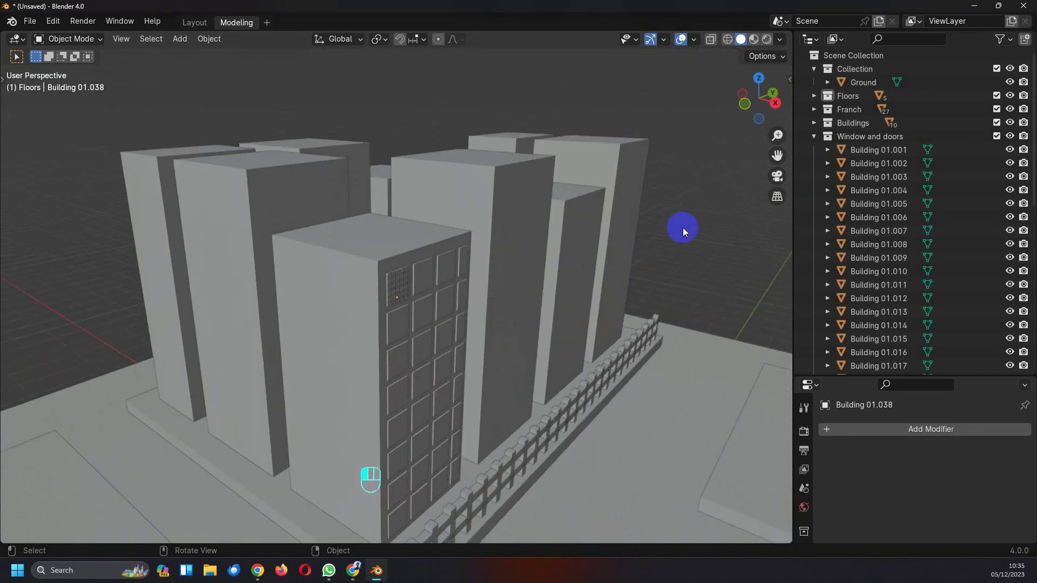
pyautogui.scroll(-2, 459, 312)
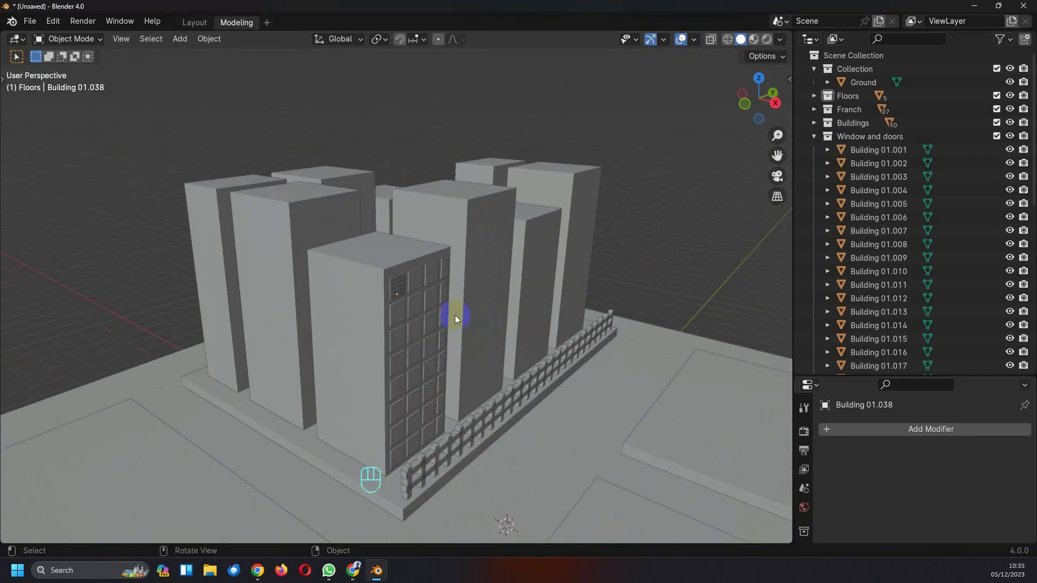
pyautogui.moveTo(455, 315); pyautogui.dragTo(404, 281, button='middle')
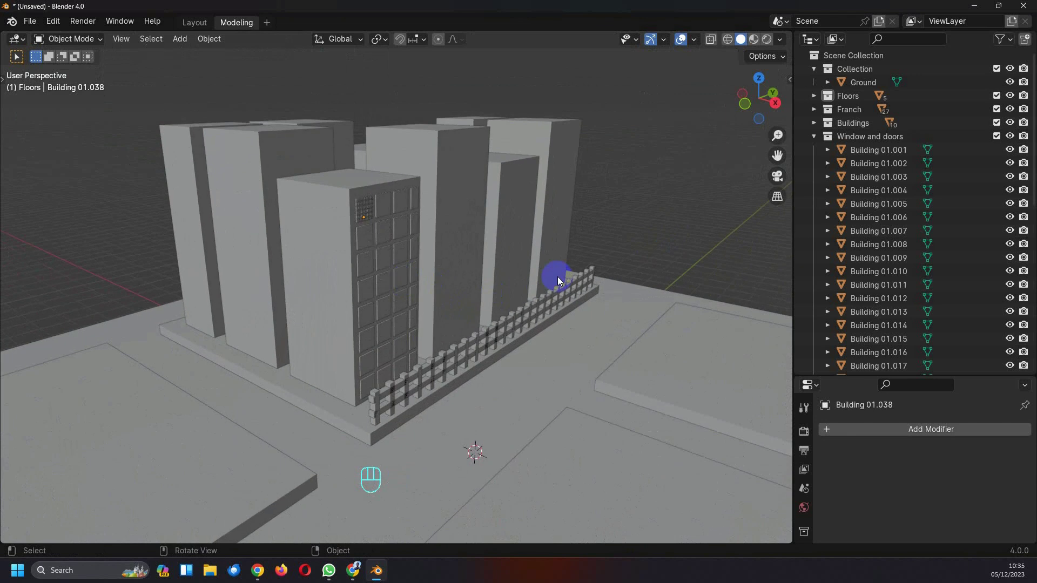
pyautogui.moveTo(557, 277); pyautogui.dragTo(405, 320, button='middle')
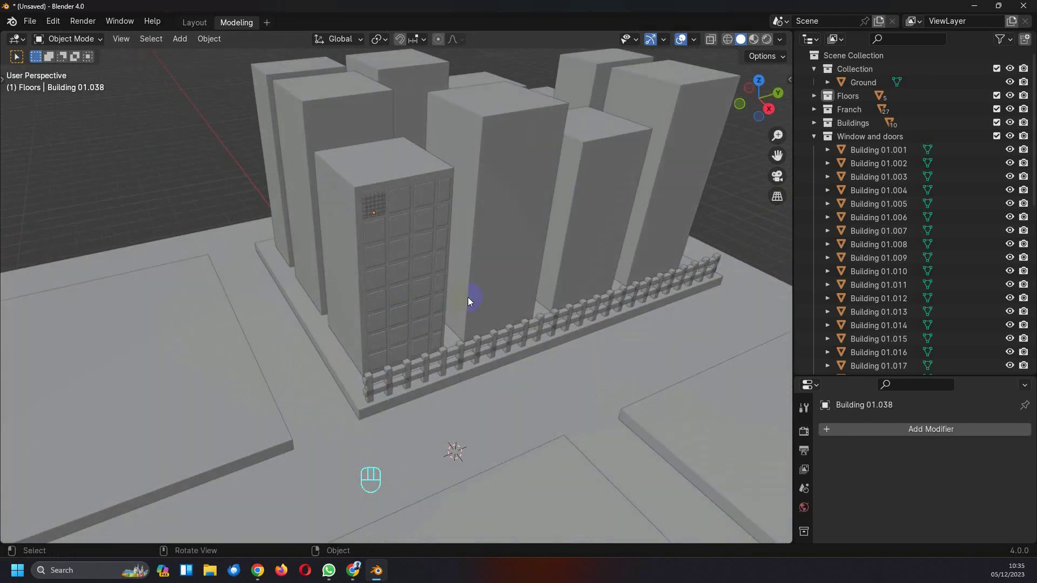
pyautogui.scroll(-4, 468, 297)
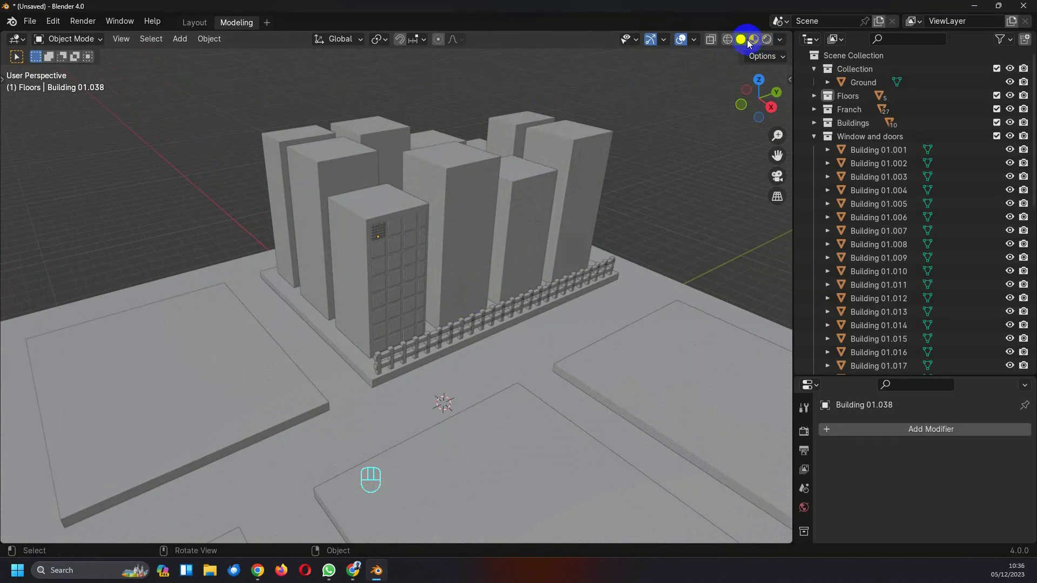
pyautogui.click(727, 39)
pyautogui.moveTo(579, 151)
pyautogui.mouseDown(button='middle')
pyautogui.moveTo(412, 245)
pyautogui.moveTo(576, 227)
pyautogui.moveTo(567, 236)
pyautogui.moveTo(412, 255)
pyautogui.mouseUp(button='middle')
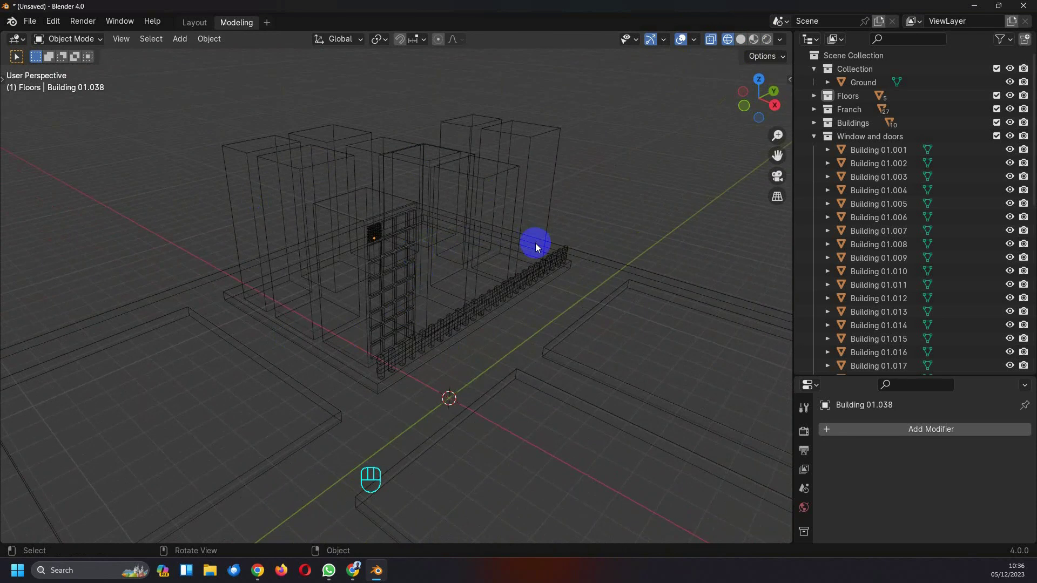
pyautogui.click(741, 39)
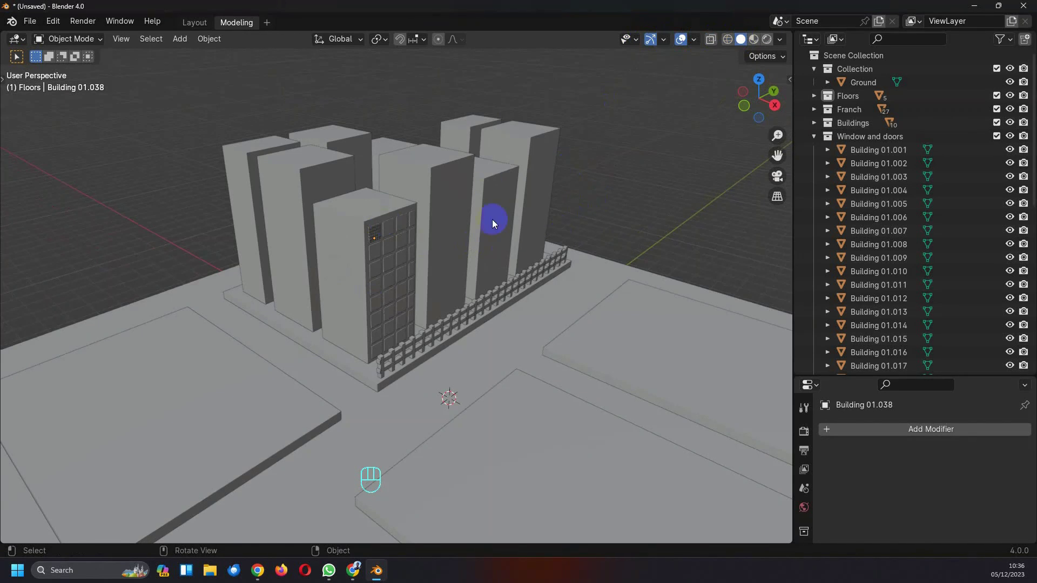
# Step: Switch the viewport shading to Material Preview and bring the whole ground plane into view
pyautogui.click(754, 41)
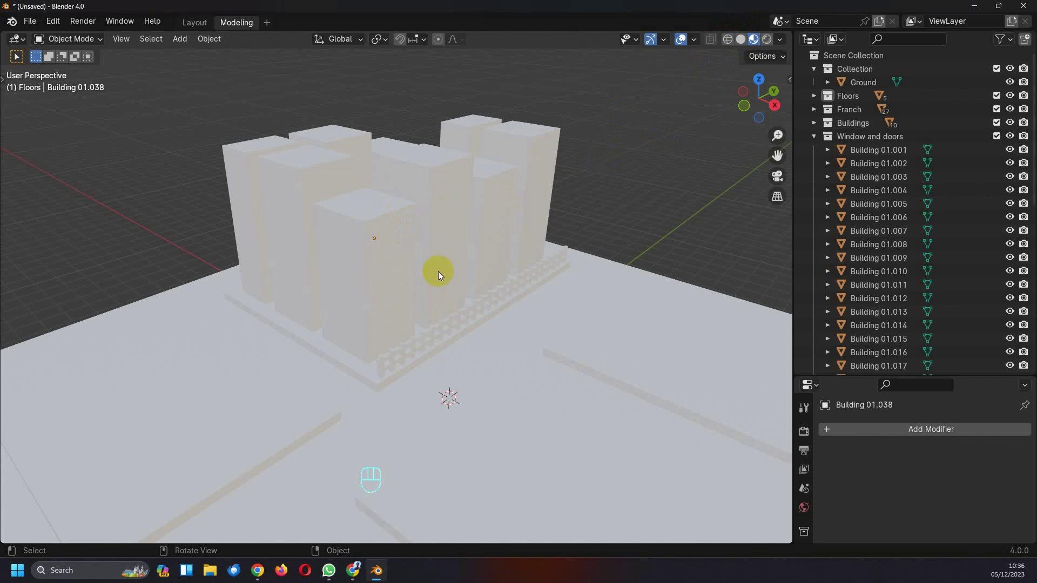
pyautogui.scroll(-5, 398, 280)
pyautogui.scroll(8, 400, 310)
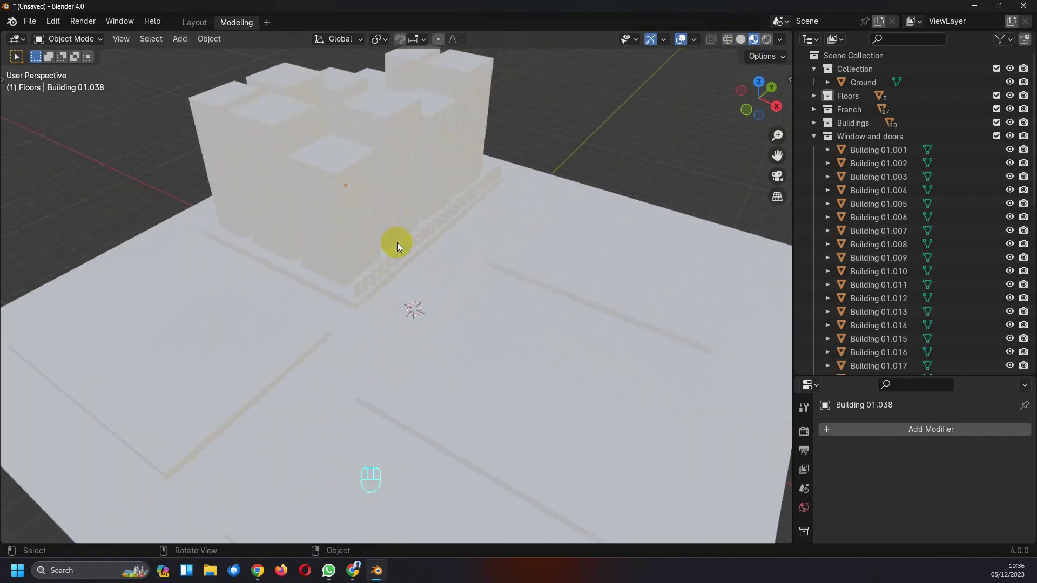
pyautogui.scroll(-3, 389, 286)
# Step: Select the Ground object and enlarge the Properties editor to make room for its settings
pyautogui.click(382, 324)
pyautogui.scroll(-3, 382, 322)
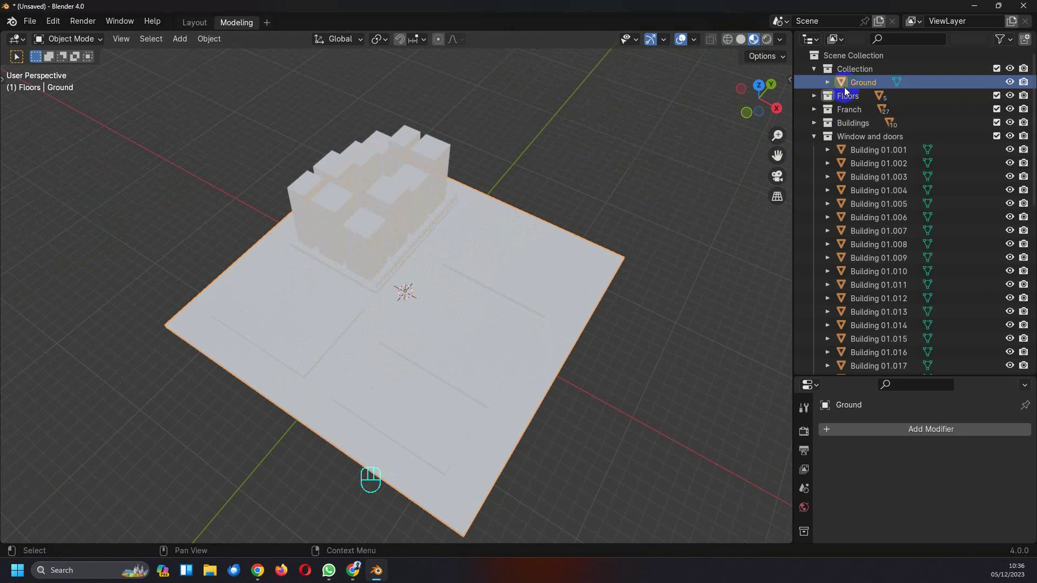
pyautogui.moveTo(840, 377); pyautogui.dragTo(836, 183)
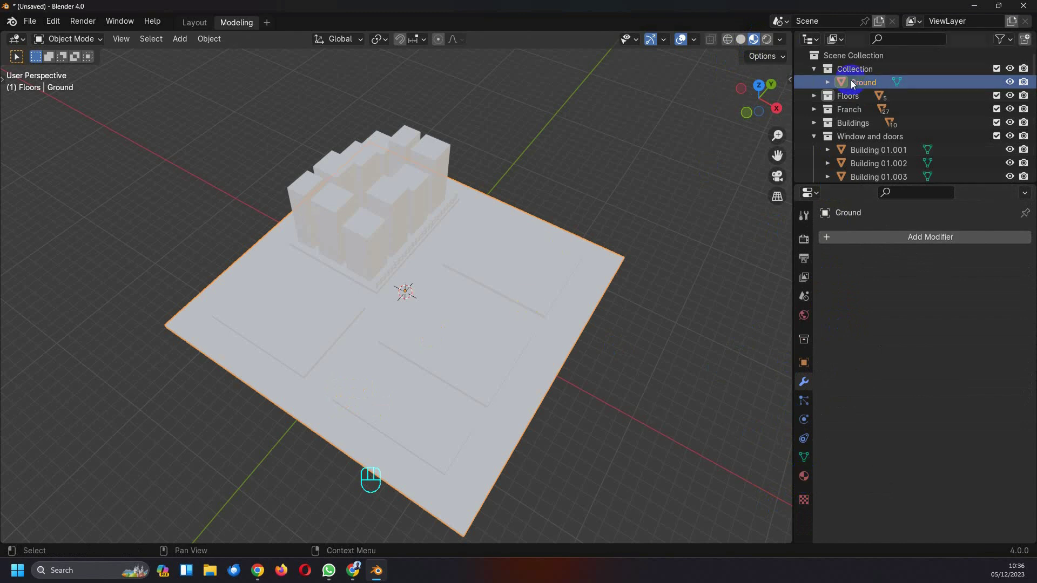
pyautogui.click(599, 117)
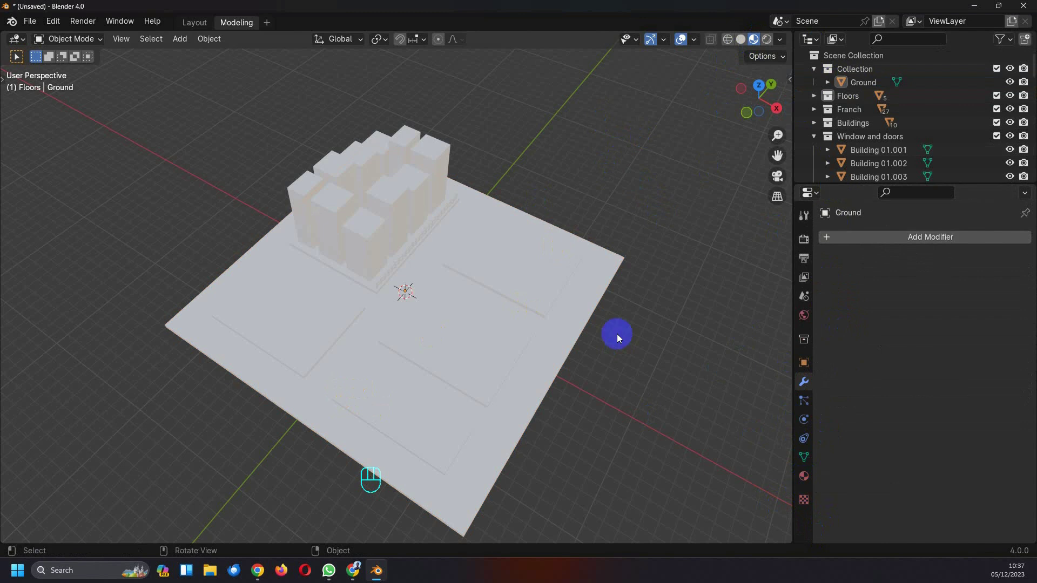
pyautogui.click(862, 85)
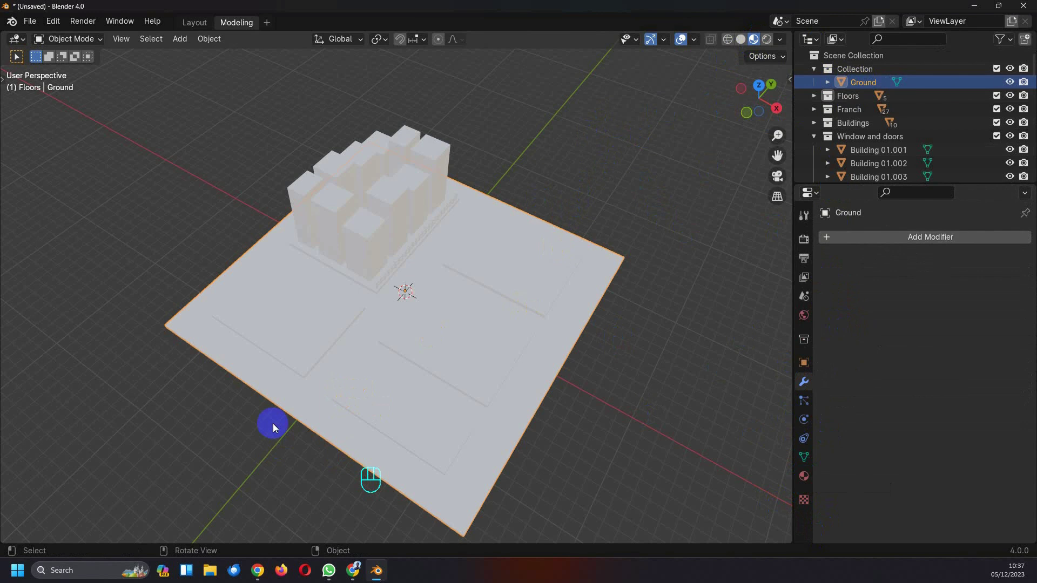
pyautogui.click(299, 393)
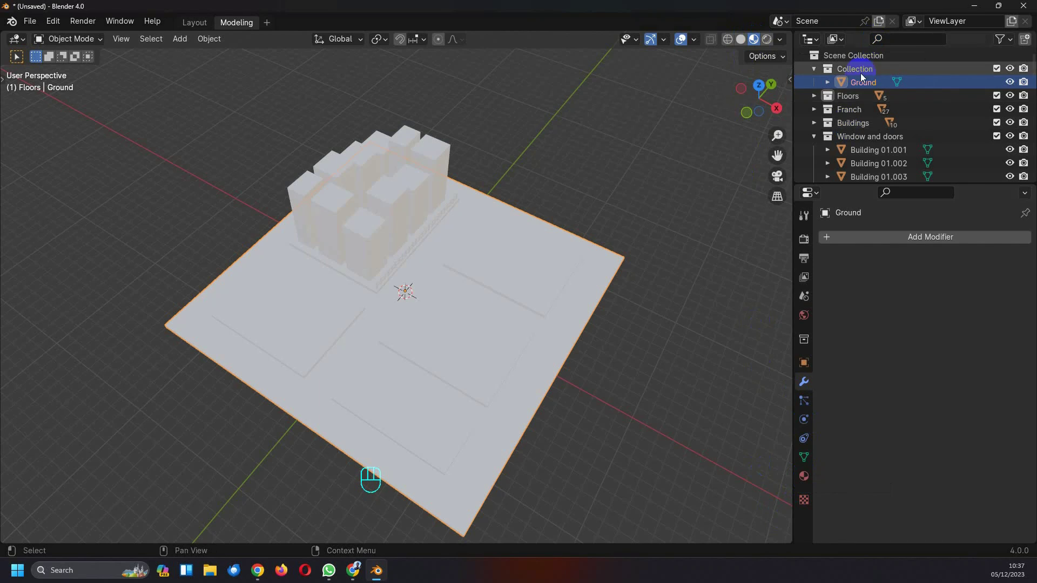
# Step: Add a material slot with a new material to the Ground object
pyautogui.click(802, 477)
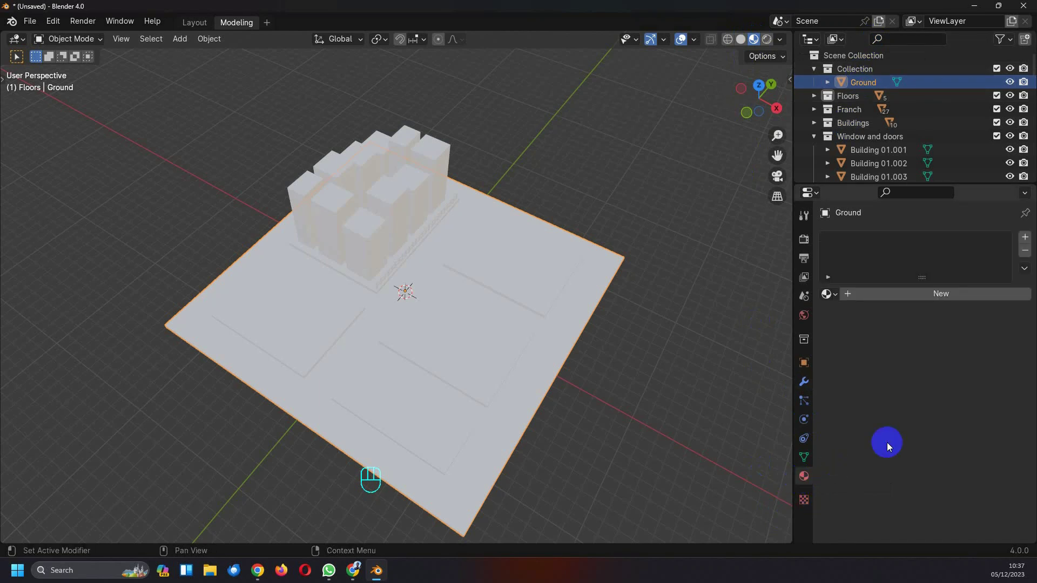
pyautogui.click(1024, 237)
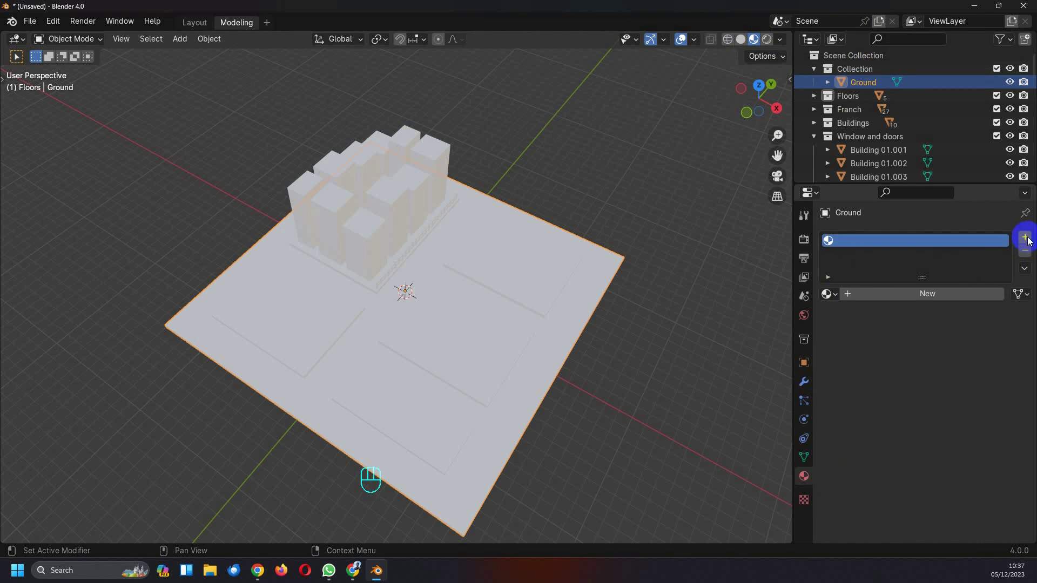
pyautogui.click(920, 293)
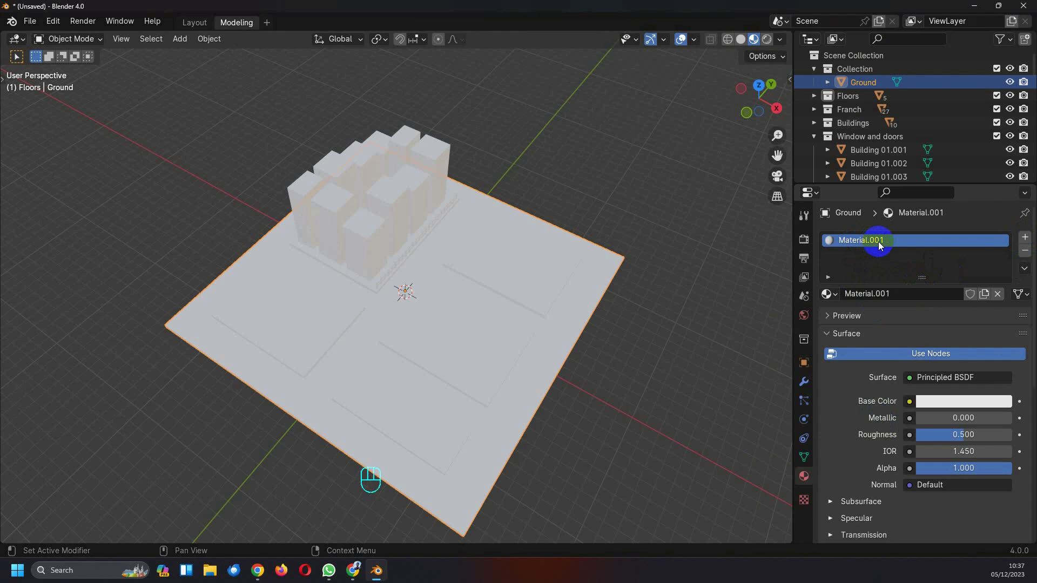
# Step: Rename the ground's new material as Ground Mat
pyautogui.click(894, 292)
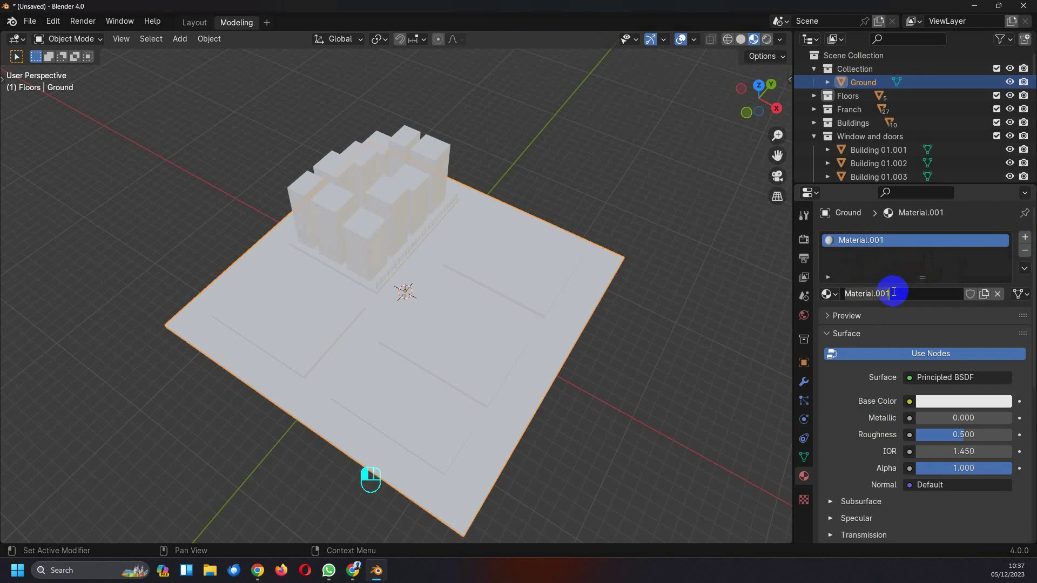
pyautogui.write('ground')
pyautogui.press('BackSpace')
pyautogui.press('BackSpace')
pyautogui.press('BackSpace')
pyautogui.press('BackSpace')
pyautogui.press('BackSpace')
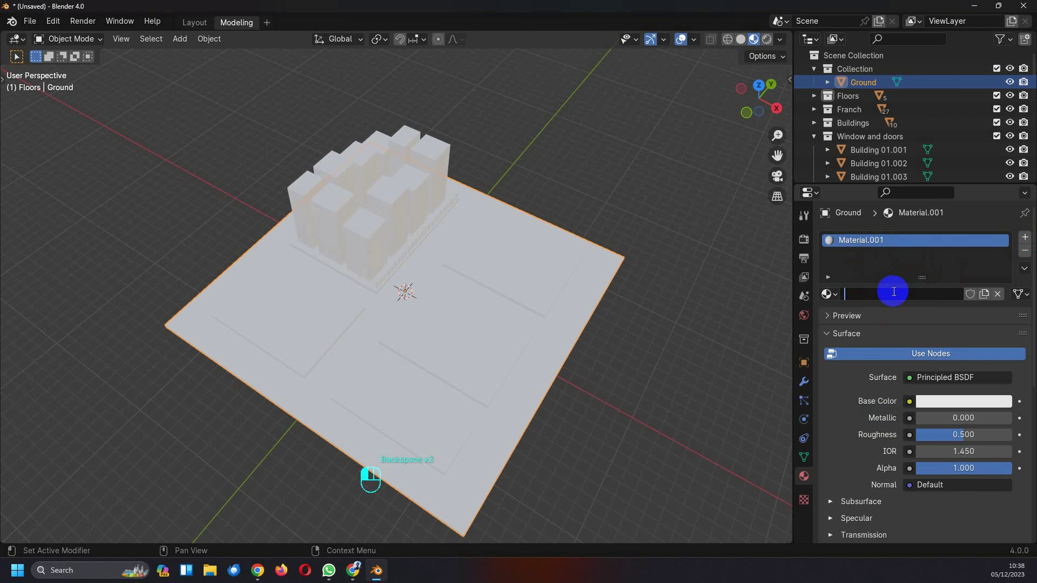
pyautogui.write('Ground Mat')
pyautogui.click(924, 316)
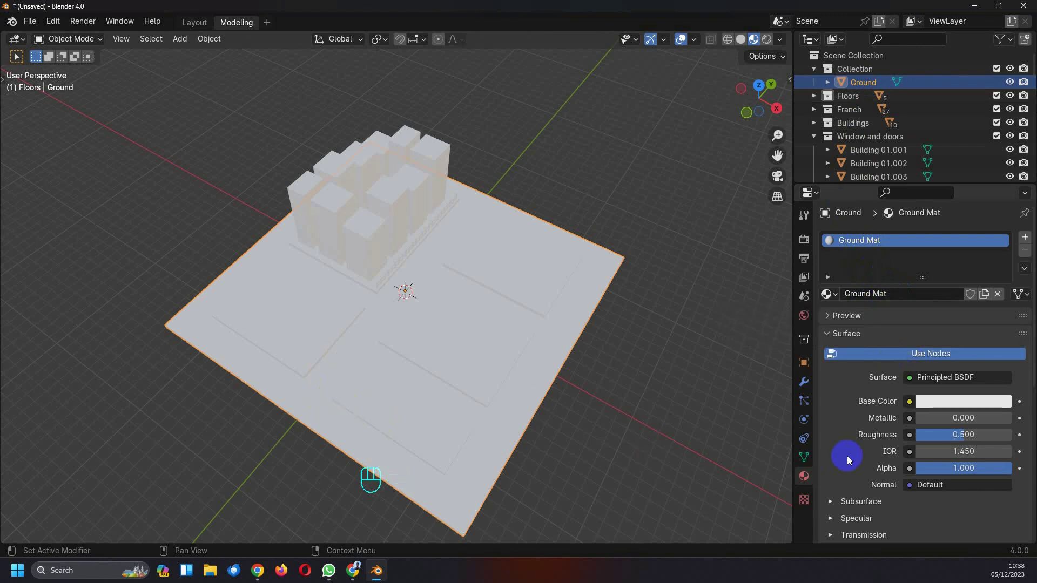
# Step: Set Ground Mat's base color to near-black with hue about 0.064, saturation about 0.061 and value about 0.024, and deselect the ground
pyautogui.click(940, 405)
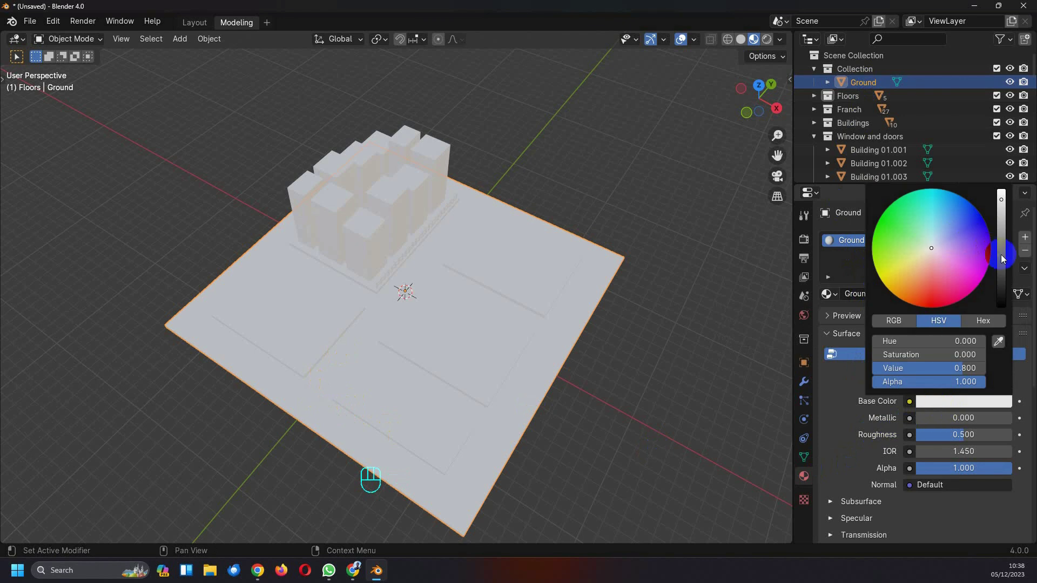
pyautogui.moveTo(1002, 259); pyautogui.dragTo(999, 271)
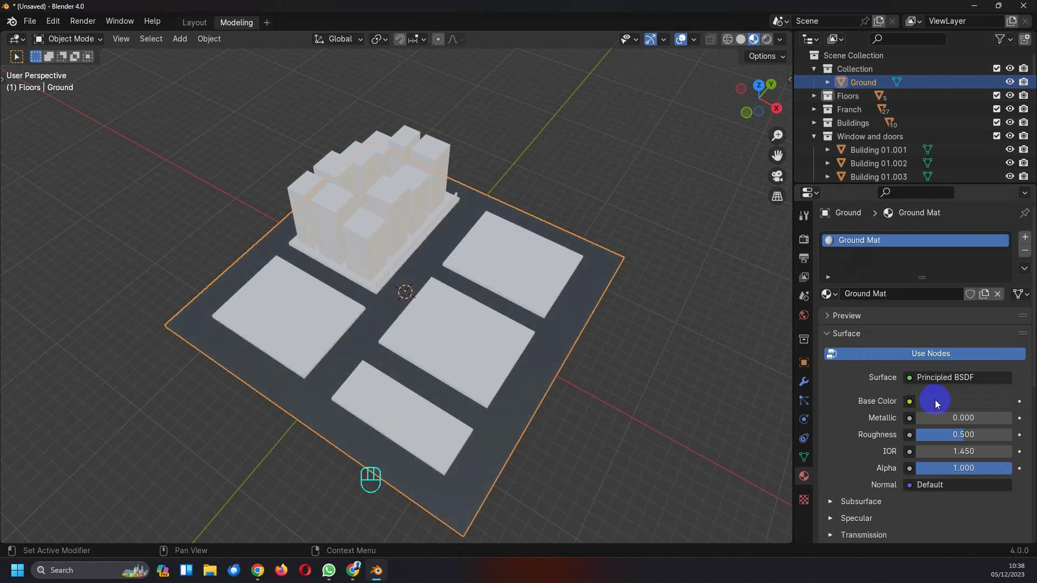
pyautogui.click(935, 401)
pyautogui.moveTo(997, 274)
pyautogui.mouseDown()
pyautogui.moveTo(1001, 285)
pyautogui.moveTo(997, 278)
pyautogui.mouseUp()
pyautogui.moveTo(931, 248)
pyautogui.mouseDown()
pyautogui.moveTo(912, 282)
pyautogui.moveTo(920, 271)
pyautogui.moveTo(939, 276)
pyautogui.moveTo(930, 250)
pyautogui.mouseUp()
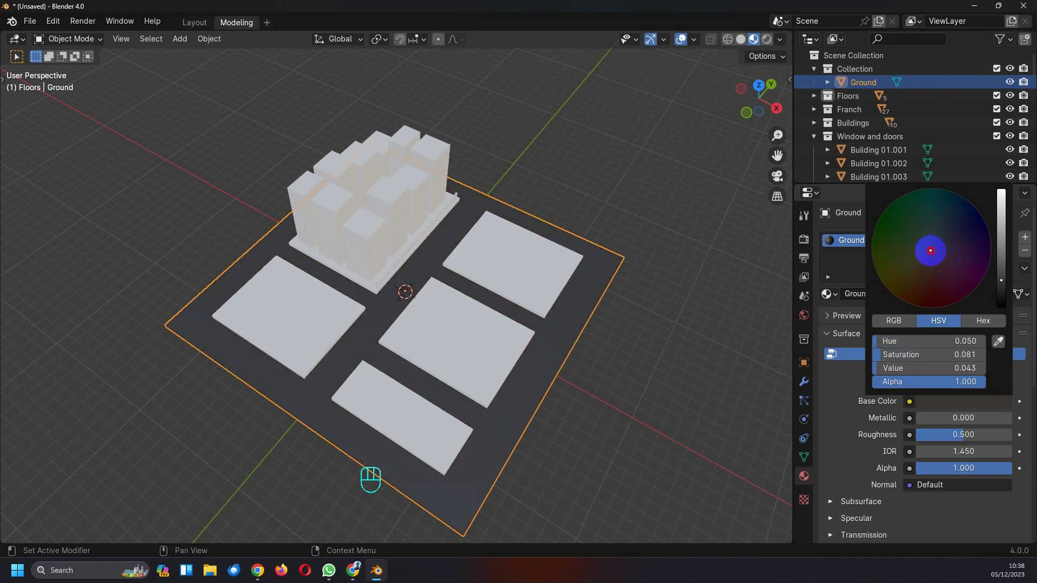
pyautogui.moveTo(999, 281); pyautogui.dragTo(1000, 288)
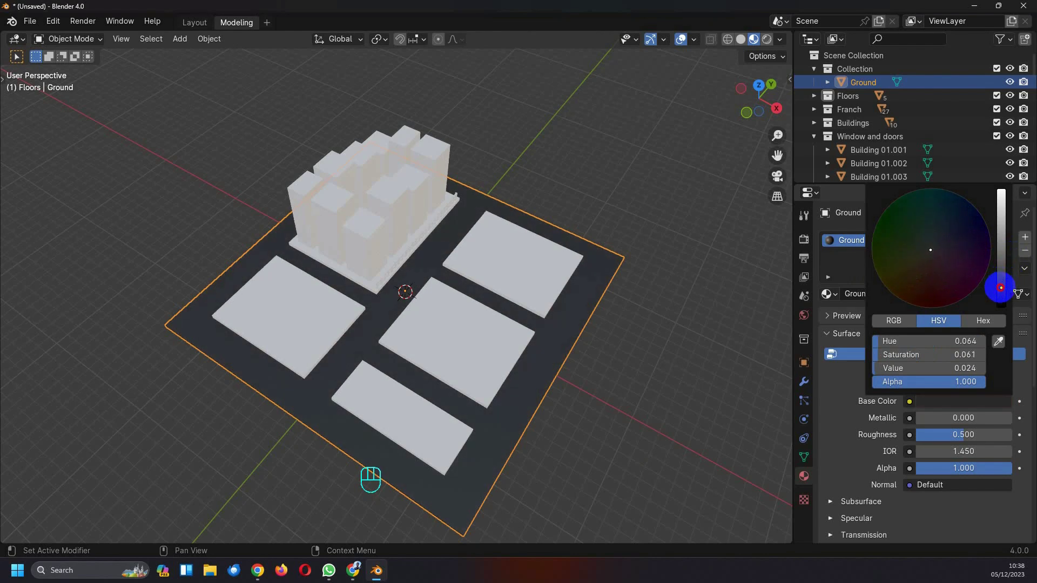
pyautogui.moveTo(629, 403); pyautogui.dragTo(633, 320, button='middle')
pyautogui.click(641, 307)
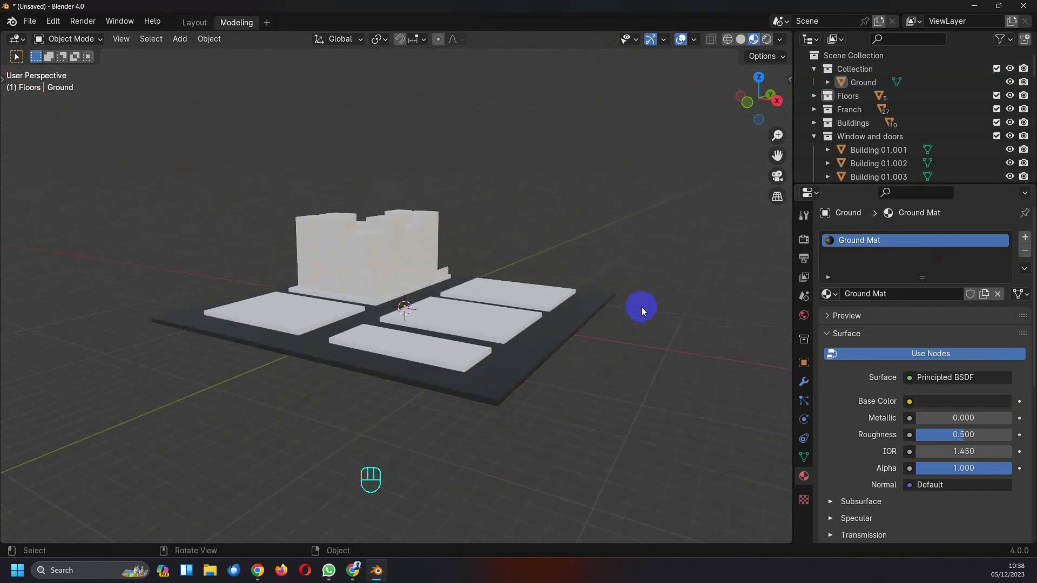
# Step: Select the Floor 01 slab beneath the towers and add a material slot with a new material to it
pyautogui.scroll(5, 474, 444)
pyautogui.moveTo(474, 444); pyautogui.dragTo(480, 467, button='middle')
pyautogui.scroll(2, 297, 323)
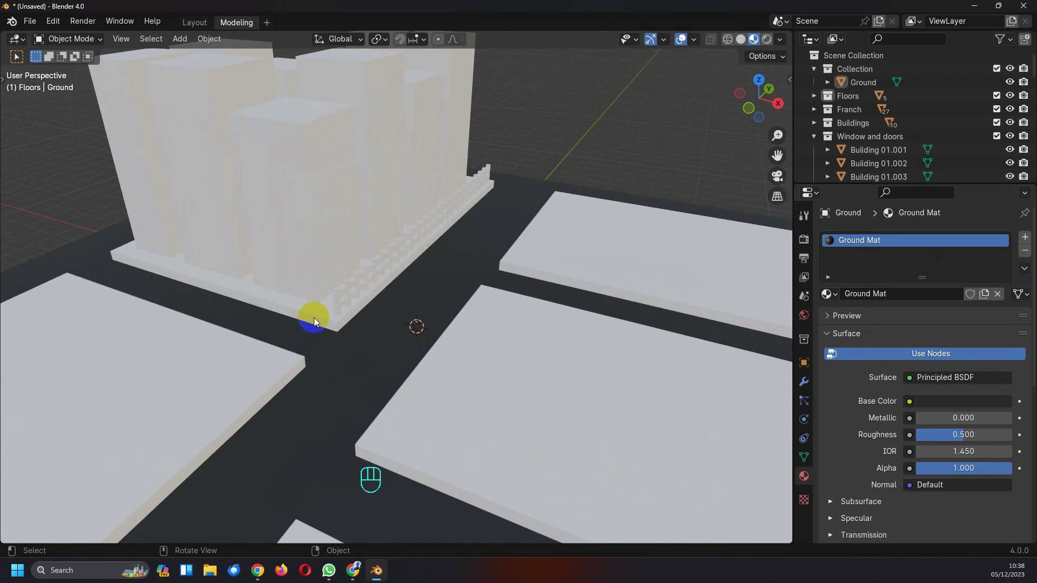
pyautogui.click(313, 319)
pyautogui.click(862, 242)
pyautogui.click(803, 478)
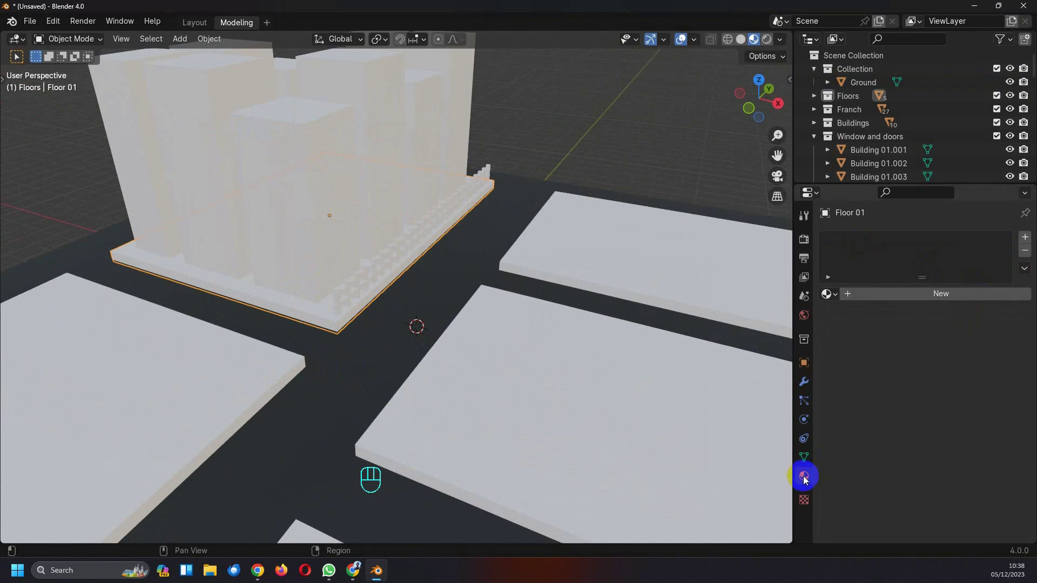
pyautogui.click(803, 238)
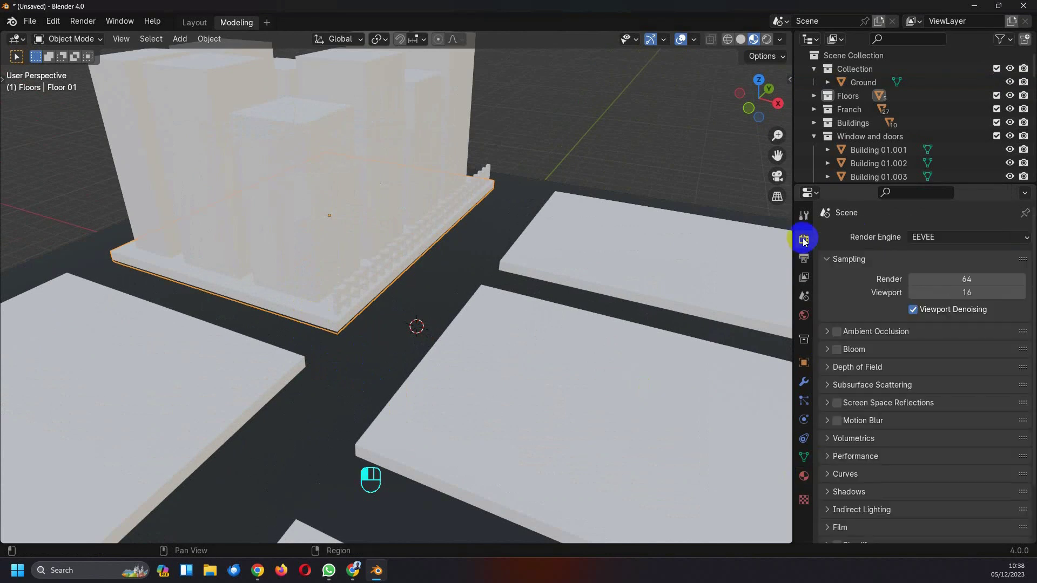
pyautogui.click(804, 477)
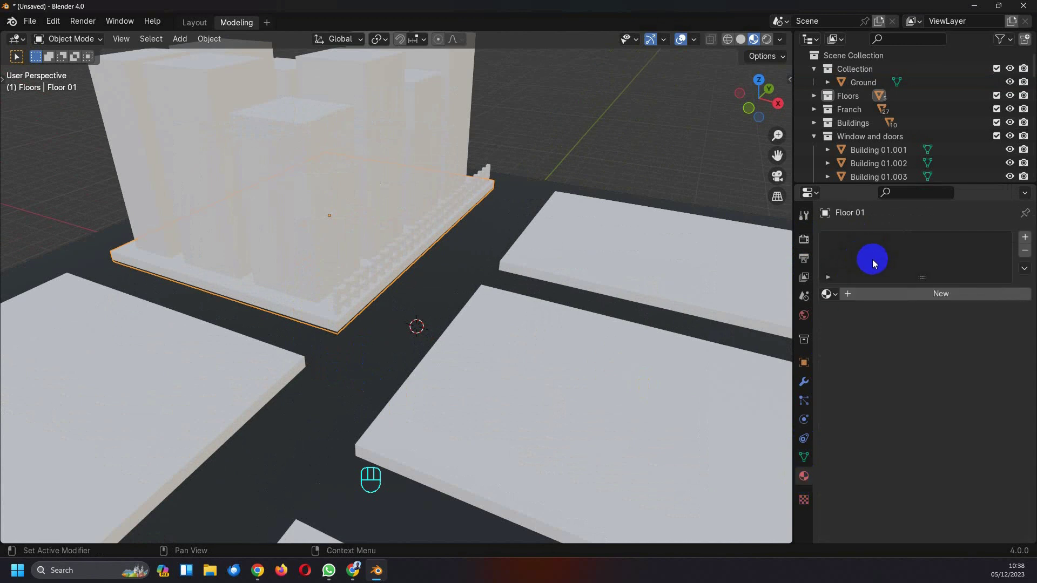
pyautogui.click(1025, 237)
pyautogui.click(925, 294)
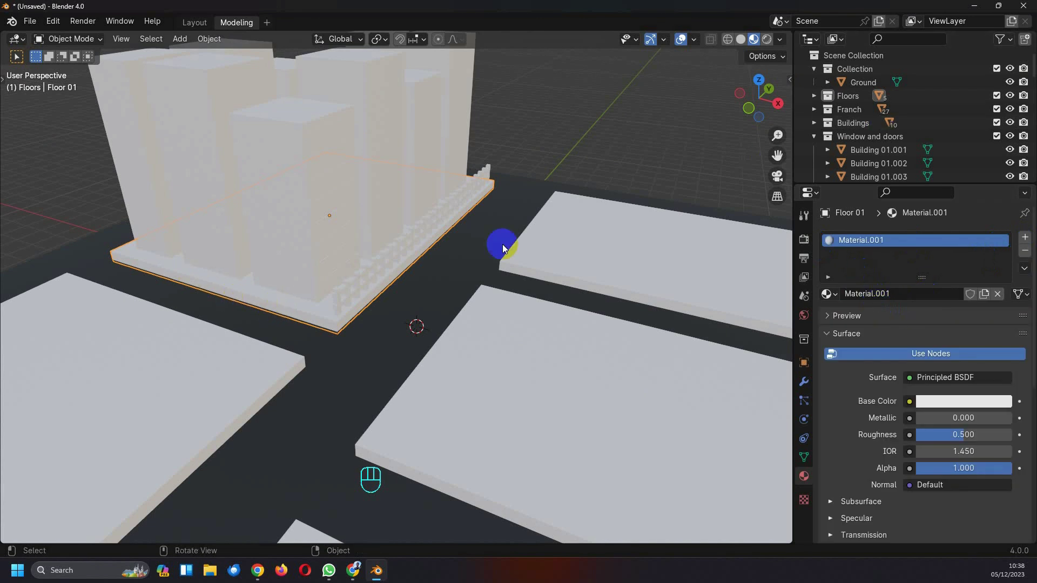
# Step: Expand the Floors collection and rename the Floor 01 slab's material as Floor 01 mat
pyautogui.click(814, 96)
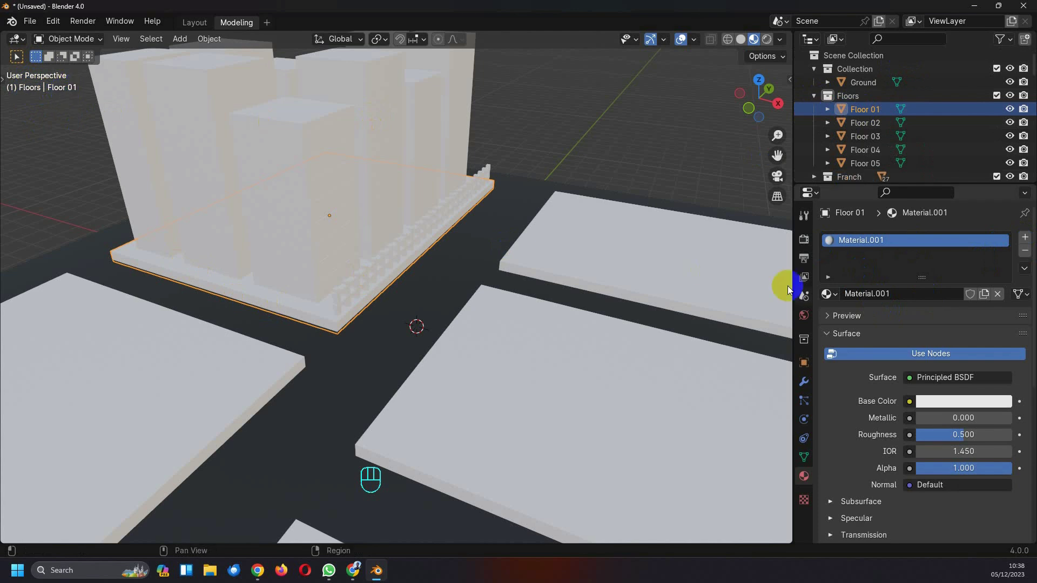
pyautogui.doubleClick(890, 293)
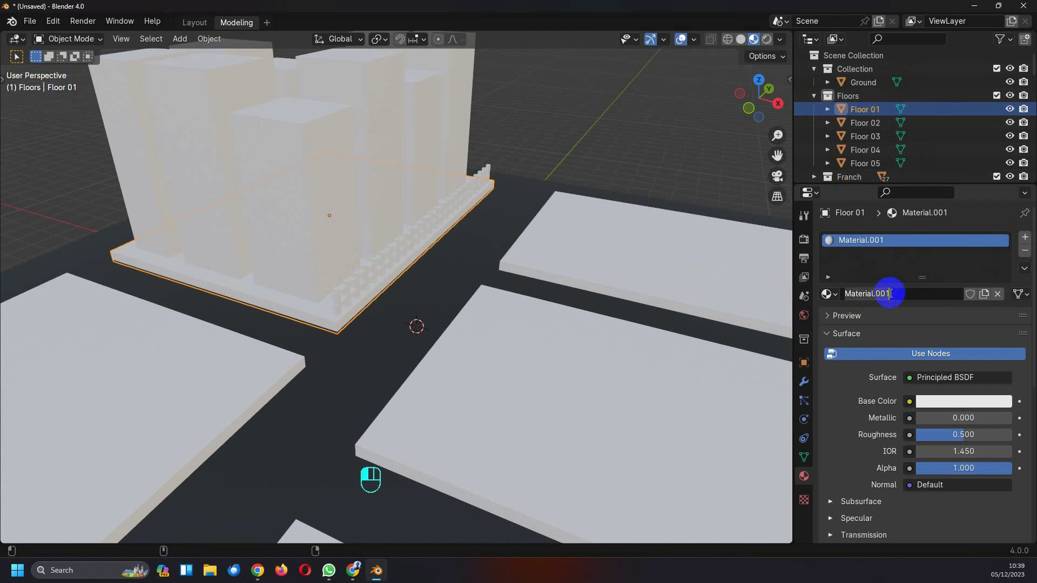
pyautogui.write('Floor 01')
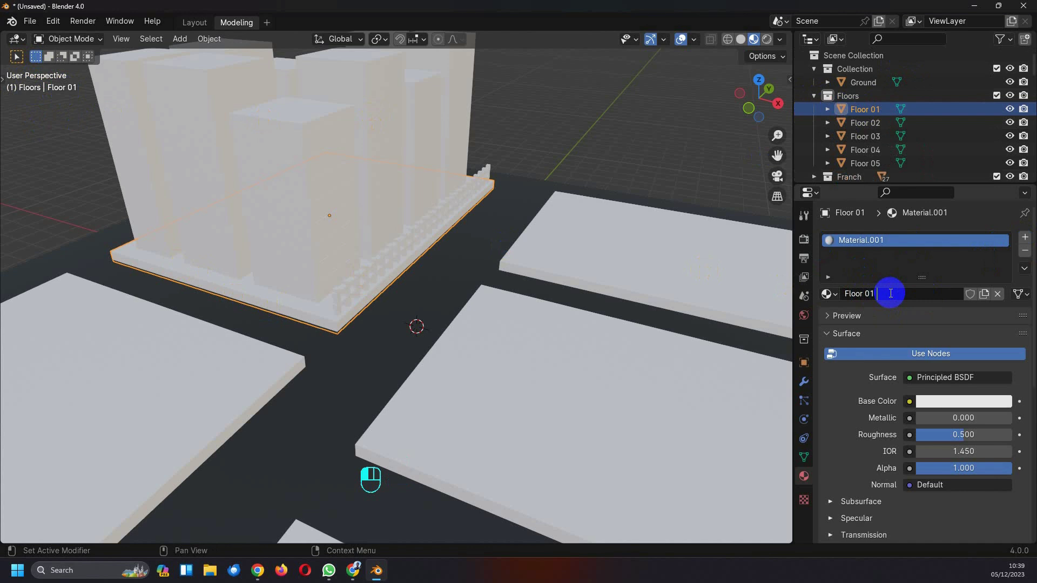
pyautogui.write(' mat')
pyautogui.press('Return')
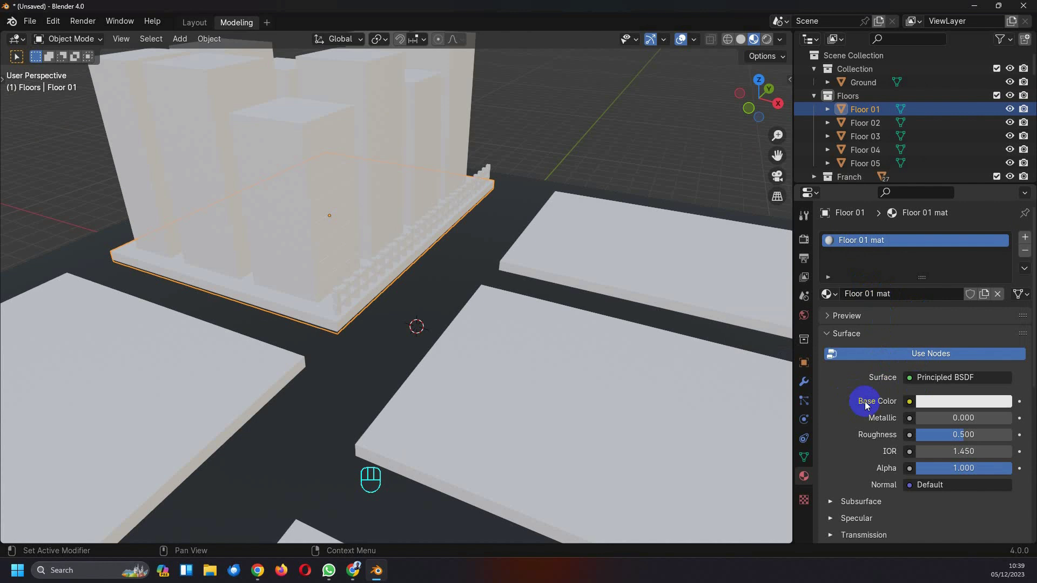
# Step: Change Floor 01 mat's base color to a dark, muted green and deselect the slab
pyautogui.click(945, 402)
pyautogui.moveTo(932, 249); pyautogui.dragTo(901, 243)
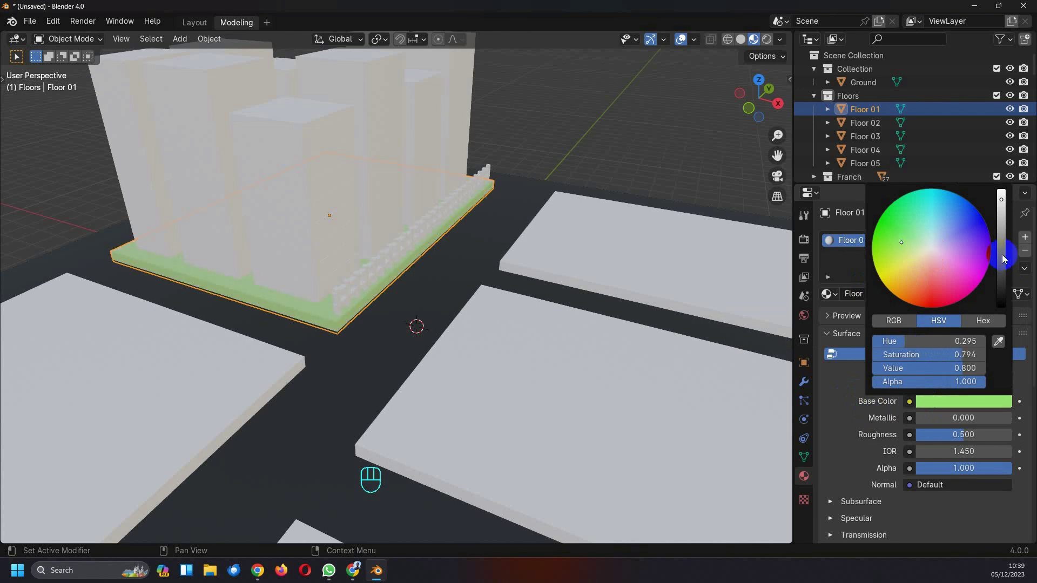
pyautogui.scroll(-14, 920, 251)
pyautogui.scroll(6, 921, 258)
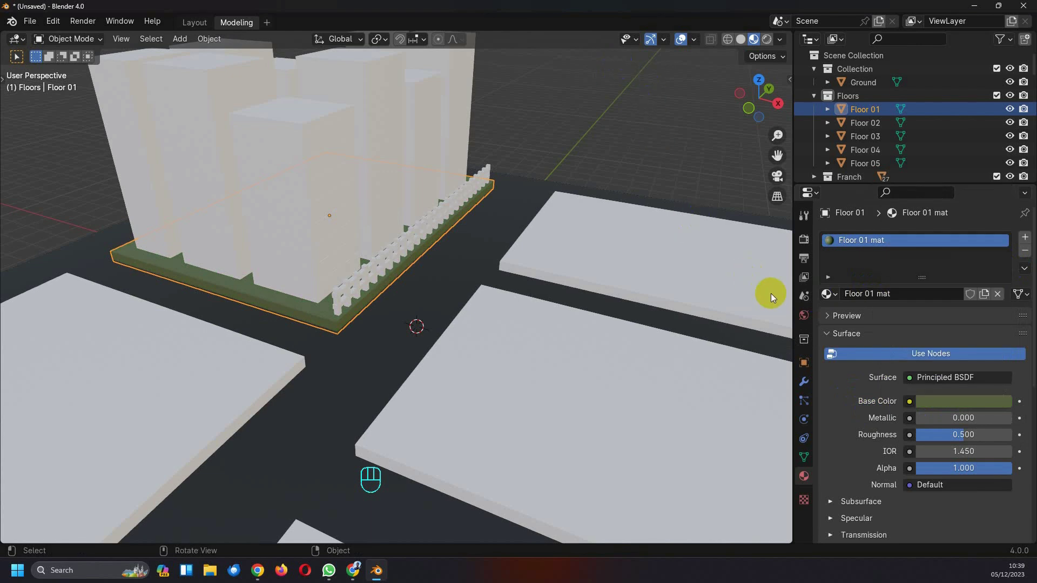
pyautogui.click(656, 131)
# Step: Select the front corner tower, collapse the Floors, Collection and Window and doors collections, and expand Buildings
pyautogui.scroll(-3, 458, 326)
pyautogui.moveTo(413, 323); pyautogui.dragTo(427, 328, button='middle')
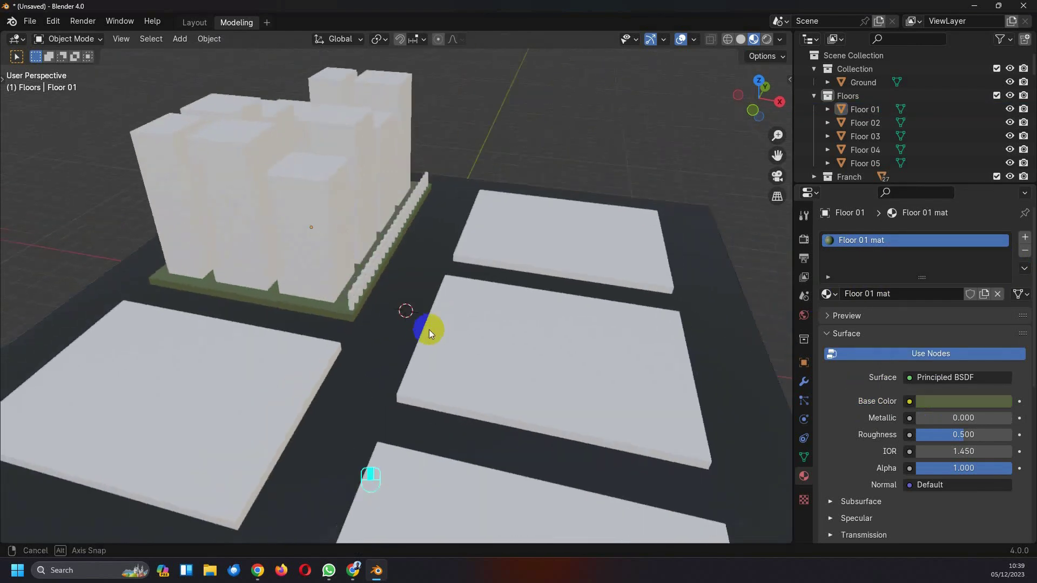
pyautogui.click(309, 205)
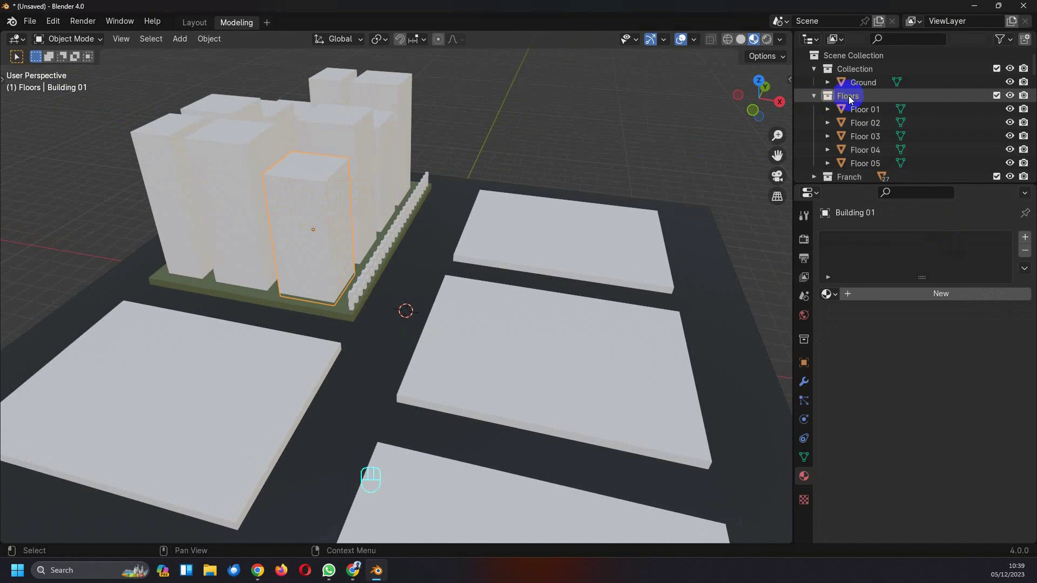
pyautogui.click(814, 97)
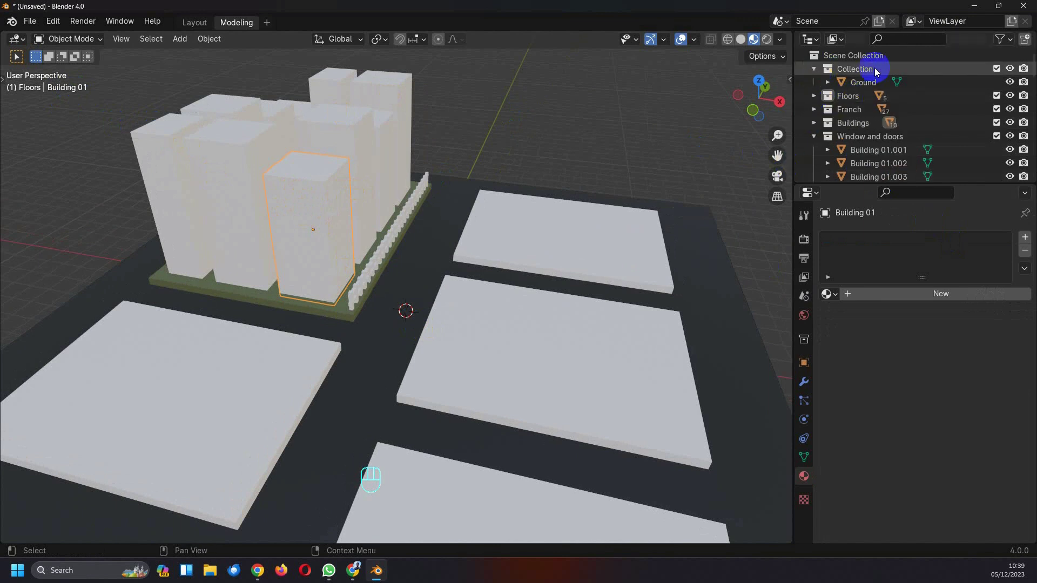
pyautogui.click(814, 69)
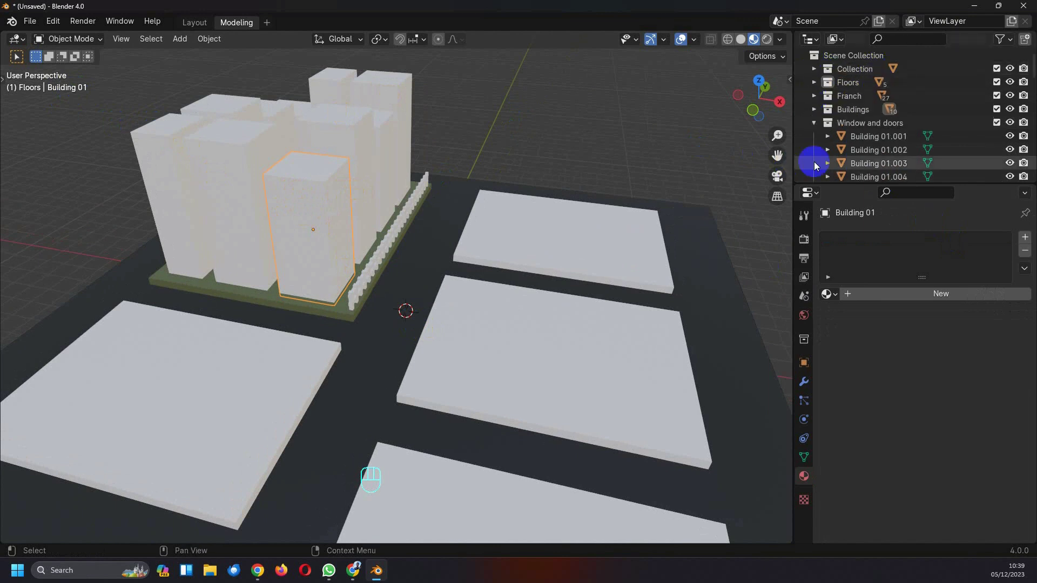
pyautogui.click(813, 123)
pyautogui.click(814, 110)
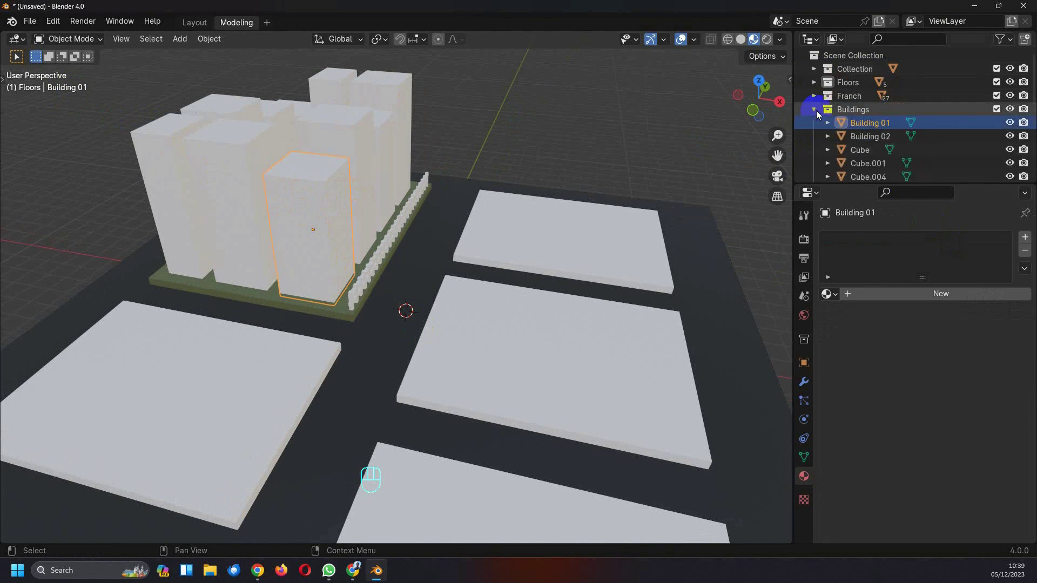
pyautogui.scroll(-2, 880, 124)
# Step: Add a material slot with a new material to Building 01 and name the material Building 01 Mat
pyautogui.click(864, 316)
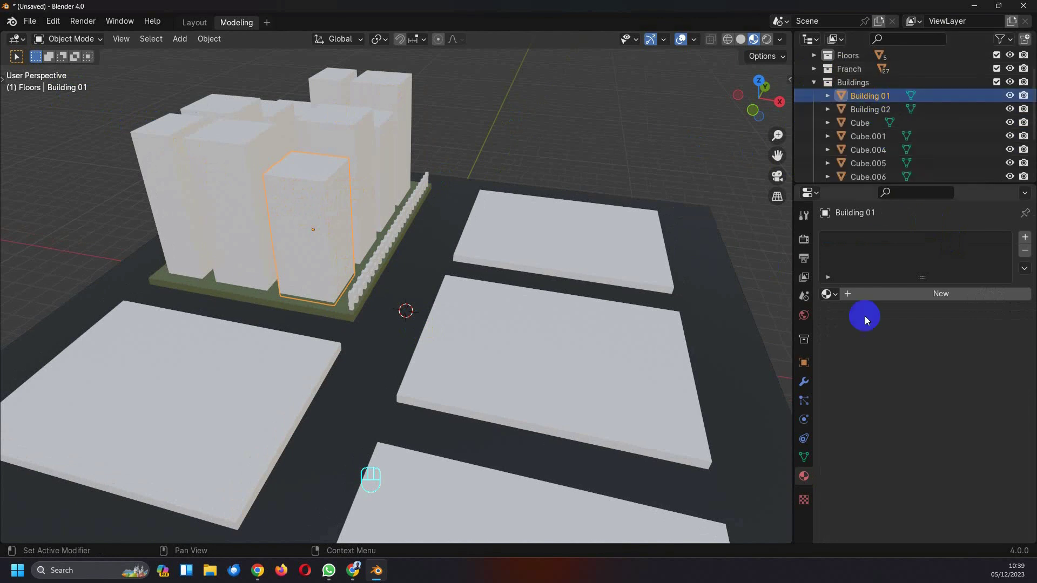
pyautogui.click(1024, 237)
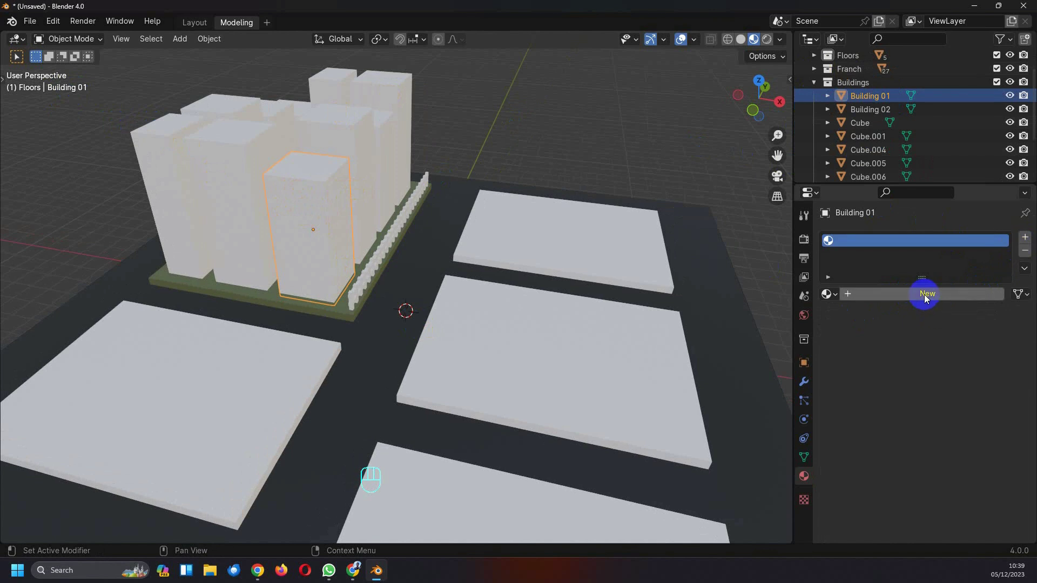
pyautogui.click(924, 294)
pyautogui.click(892, 295)
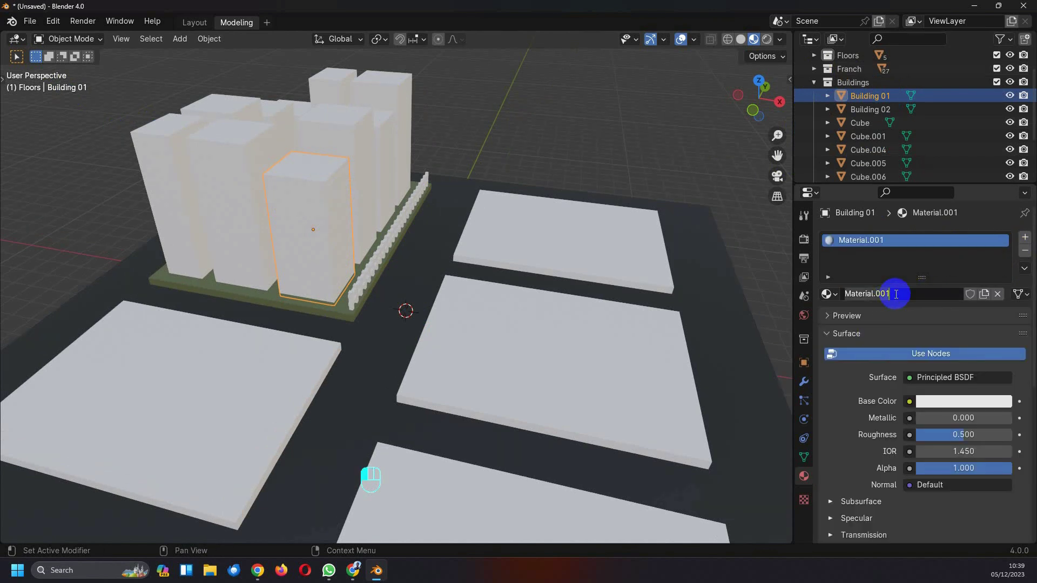
pyautogui.write('Building 01 Mat')
pyautogui.press('Return')
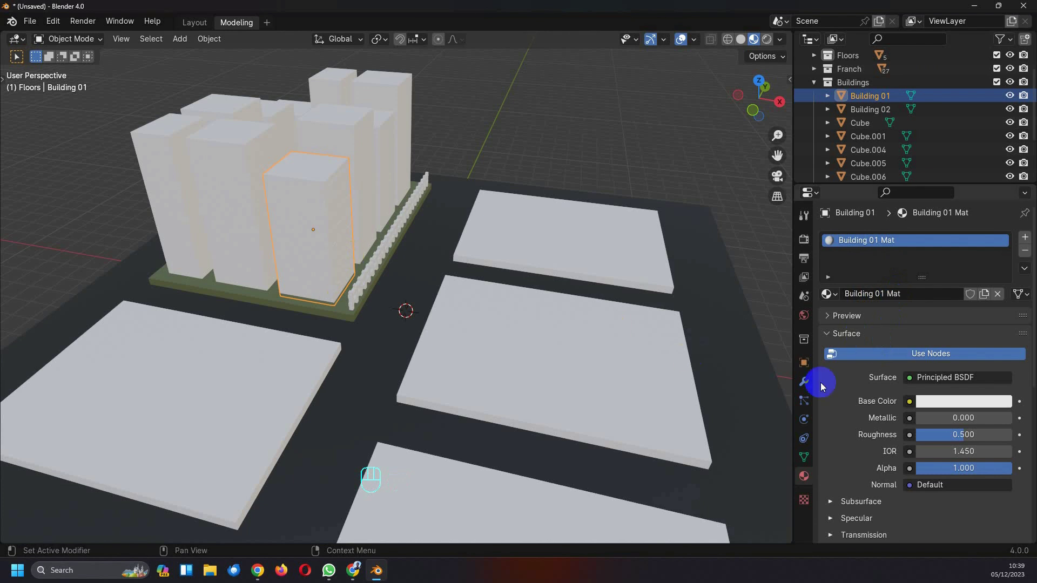
# Step: Set Building 01 Mat's base color to a slightly darkened blue with hue about 0.638 and saturation about 0.967
pyautogui.click(949, 401)
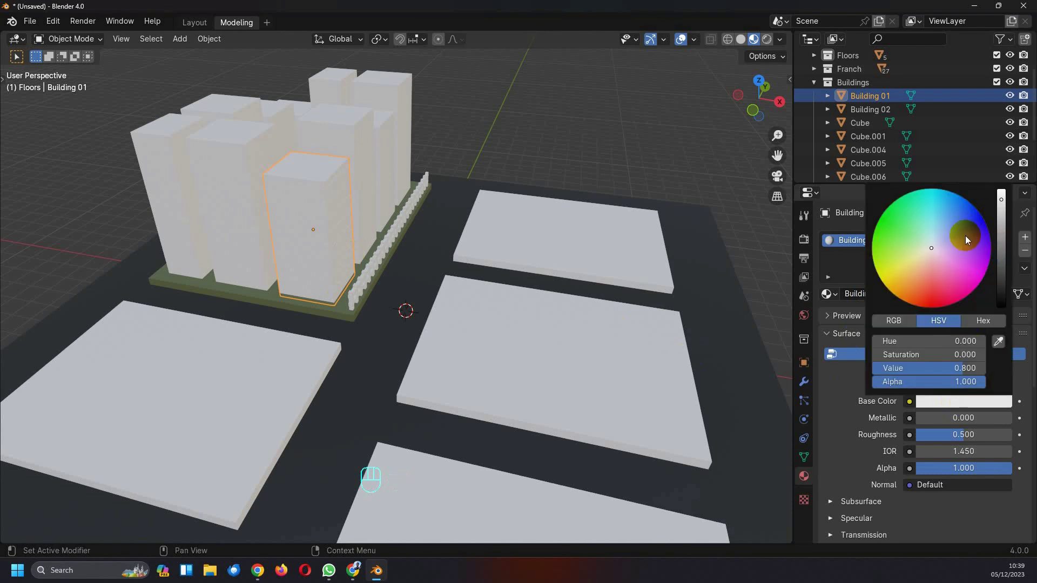
pyautogui.moveTo(969, 221); pyautogui.dragTo(961, 211)
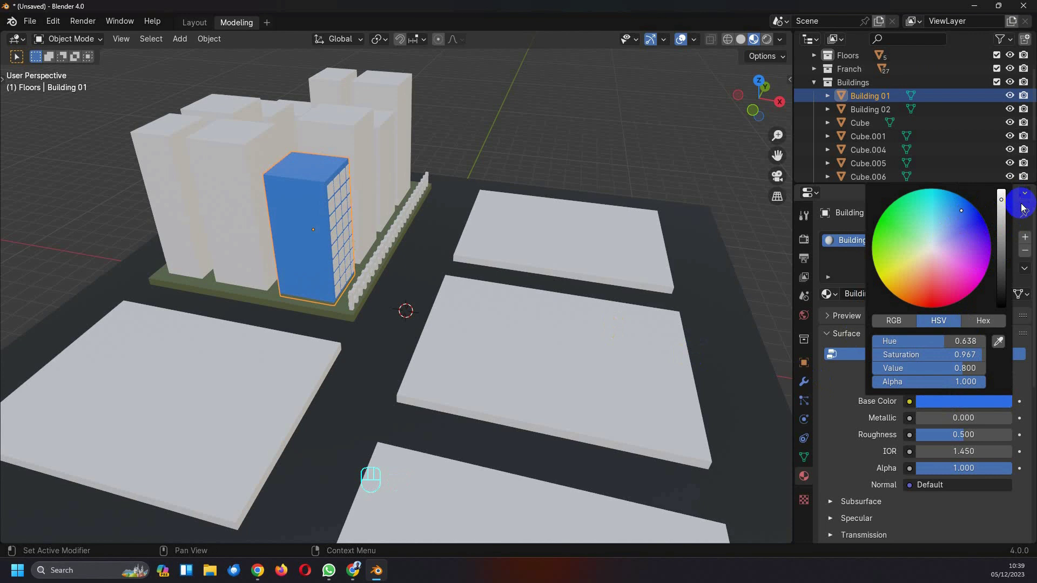
pyautogui.click(1000, 216)
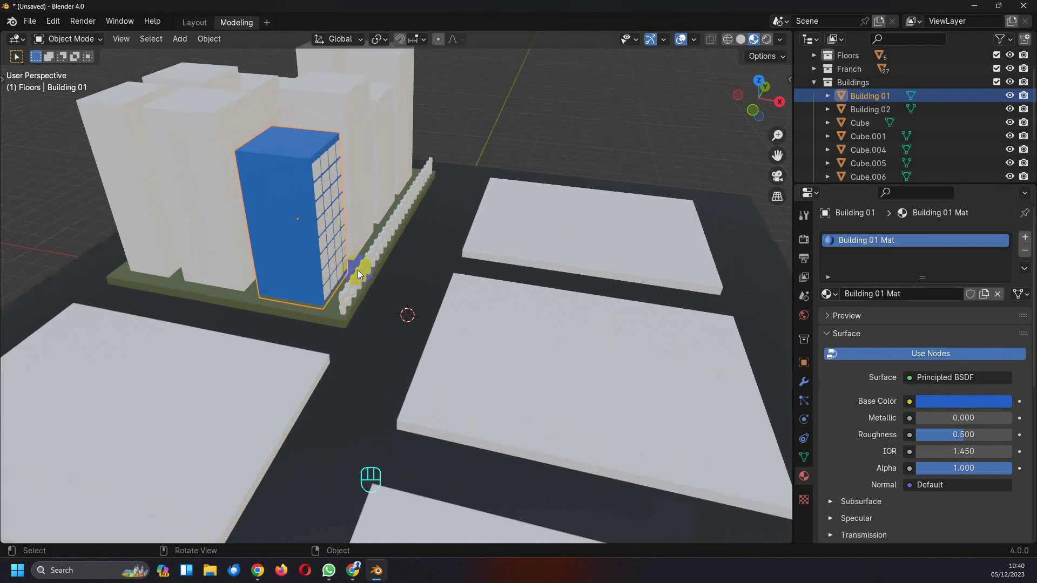
# Step: Add a material slot with a new material to the grilled window pane in the front tower's top corner and name it window mat
pyautogui.moveTo(358, 270); pyautogui.dragTo(288, 310, button='middle')
pyautogui.click(219, 290)
pyautogui.scroll(-5, 209, 286)
pyautogui.moveTo(208, 286); pyautogui.dragTo(517, 323, button='middle')
pyautogui.click(869, 251)
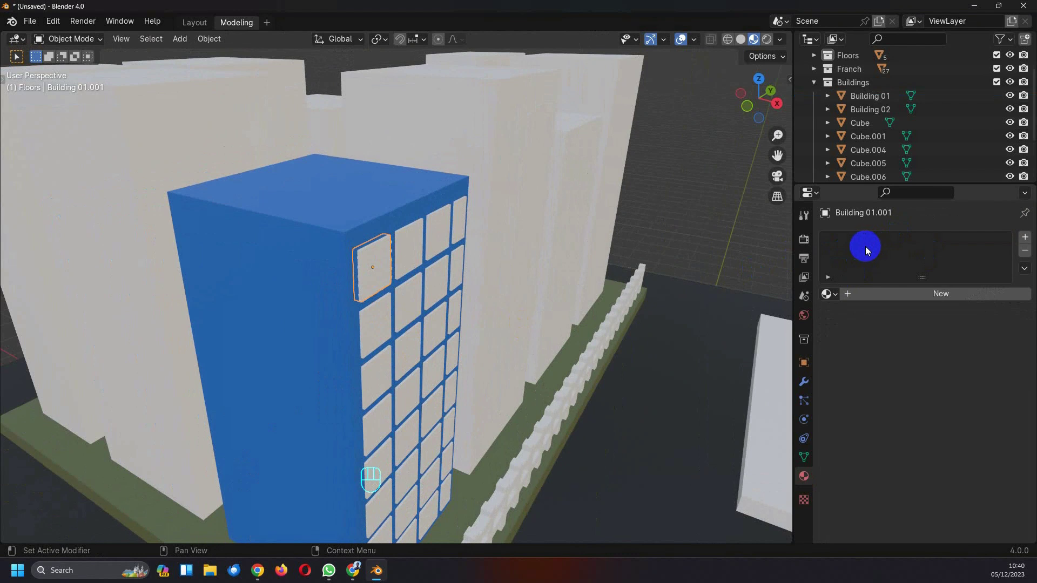
pyautogui.click(1024, 237)
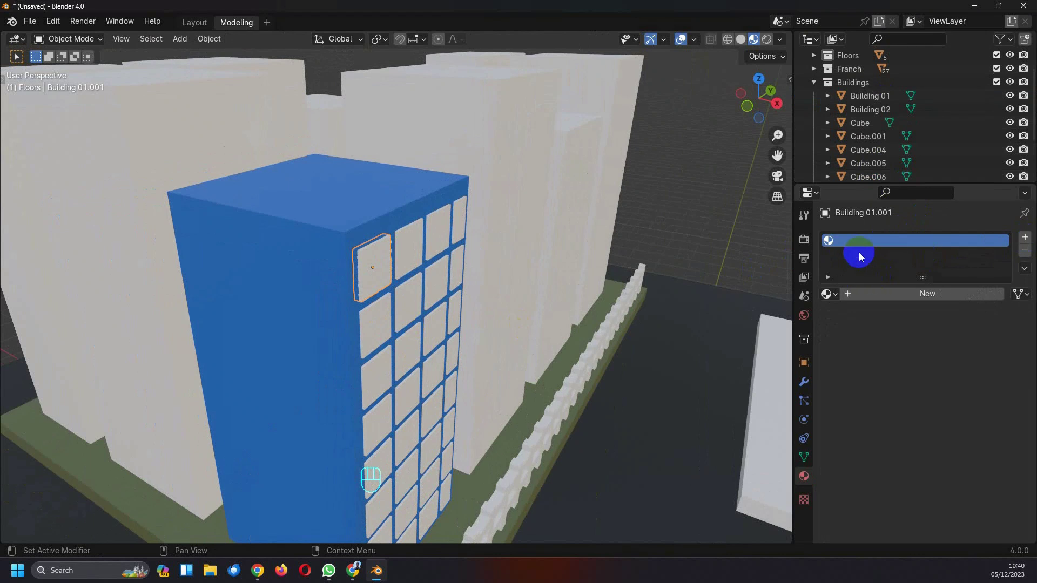
pyautogui.click(907, 294)
pyautogui.click(905, 295)
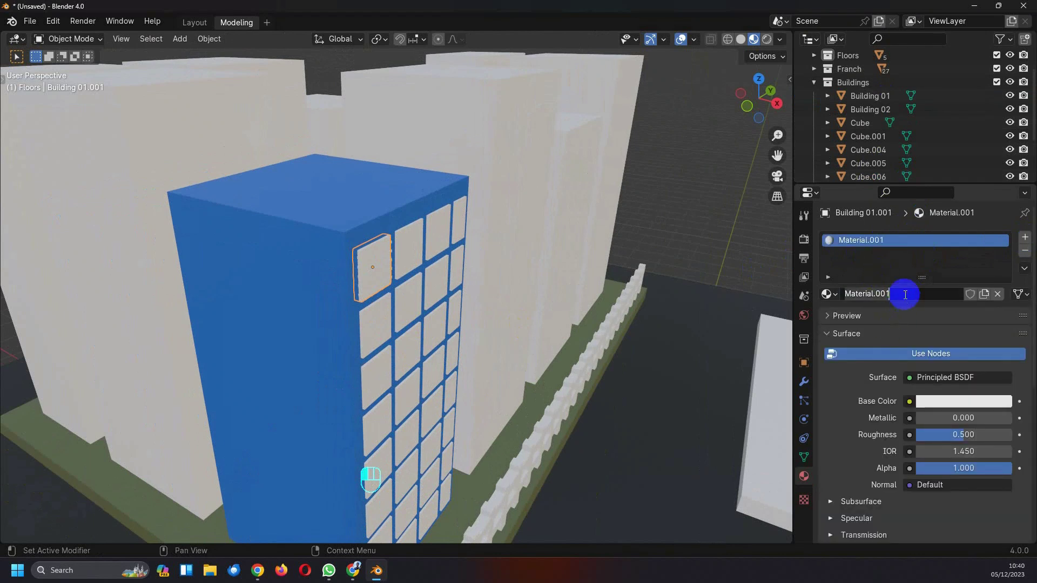
pyautogui.write('window mat')
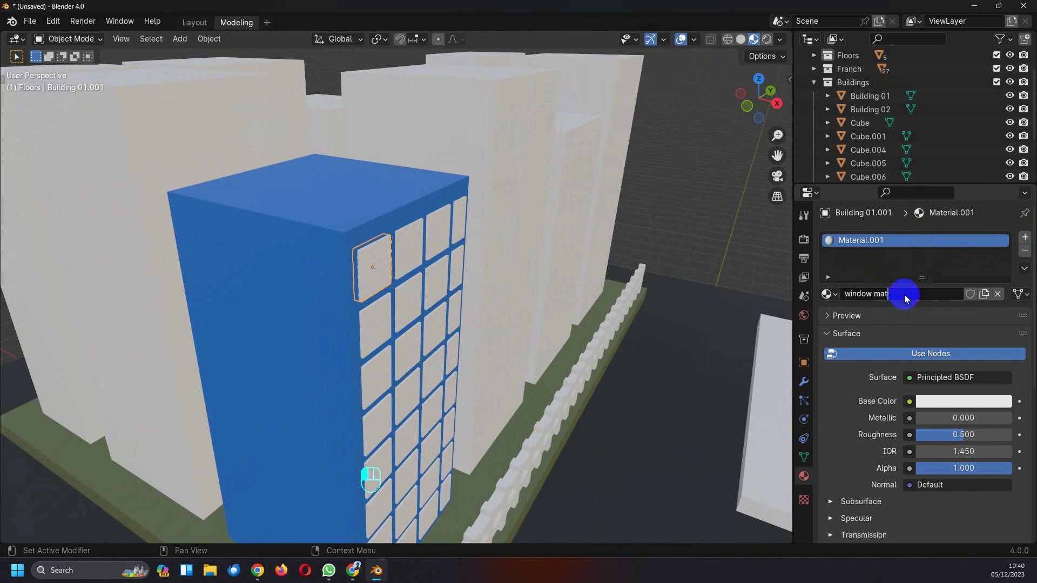
pyautogui.press('Return')
# Step: Set window mat's base color to a bright blue with hue 0.652, saturation 0.934 and value 0.862
pyautogui.click(949, 401)
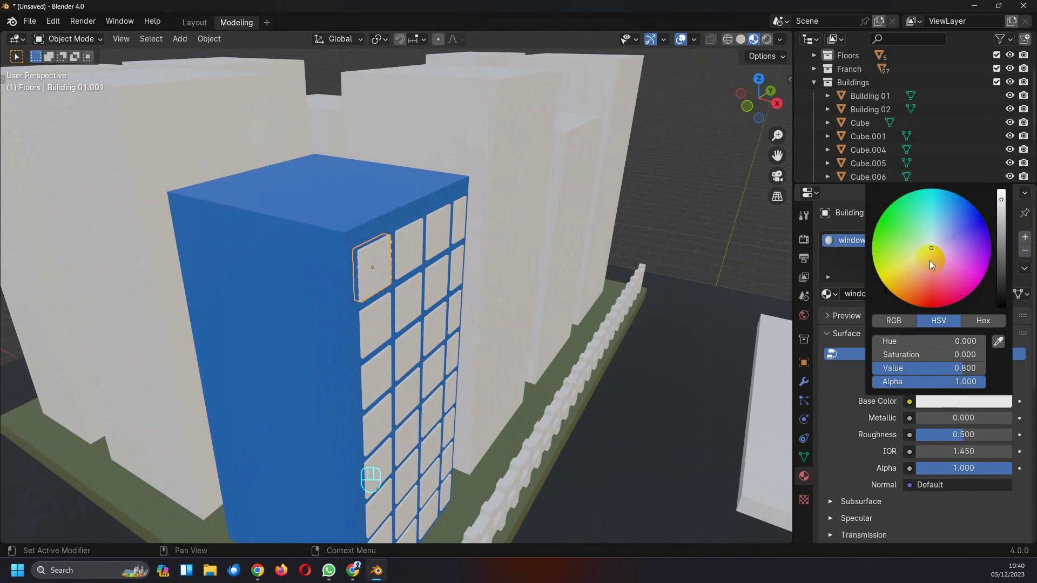
pyautogui.moveTo(931, 249); pyautogui.dragTo(912, 274)
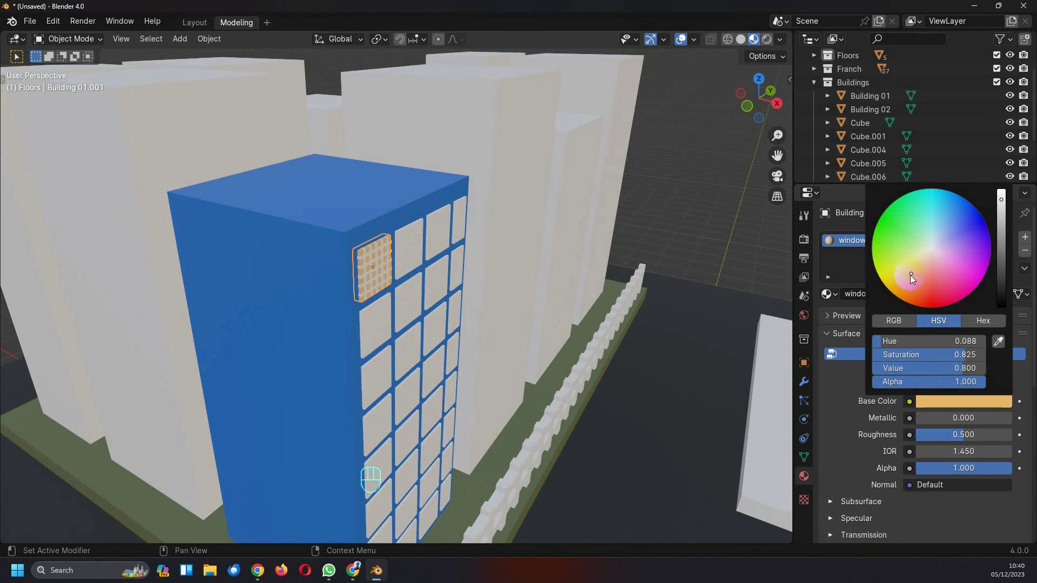
pyautogui.click(909, 276)
pyautogui.moveTo(909, 277)
pyautogui.mouseDown()
pyautogui.moveTo(912, 268)
pyautogui.moveTo(929, 281)
pyautogui.moveTo(962, 216)
pyautogui.moveTo(1001, 196)
pyautogui.mouseUp()
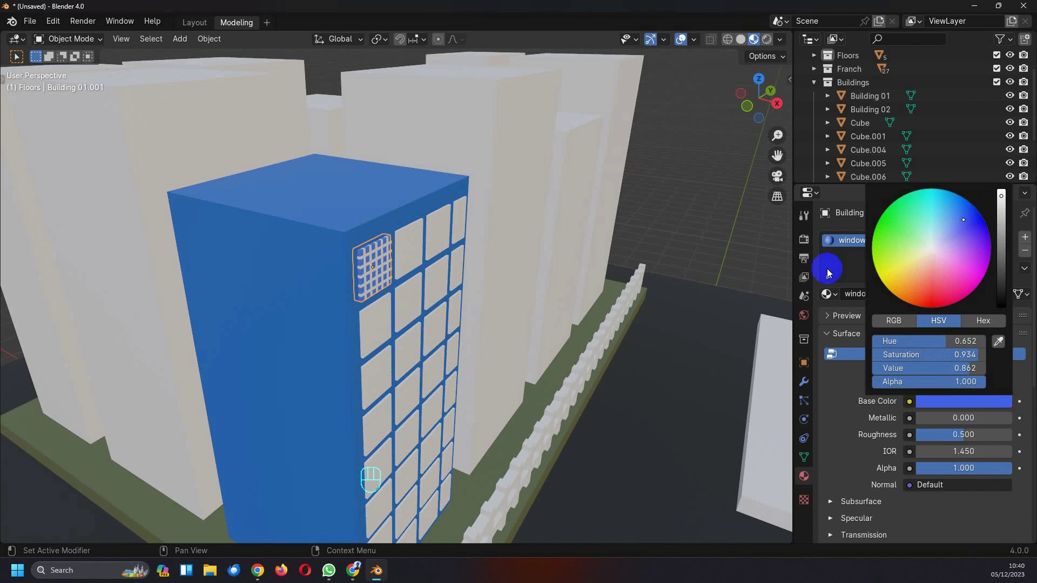
# Step: Change the front tower's Building 01 Mat base color to a dark, muted teal-blue
pyautogui.click(316, 316)
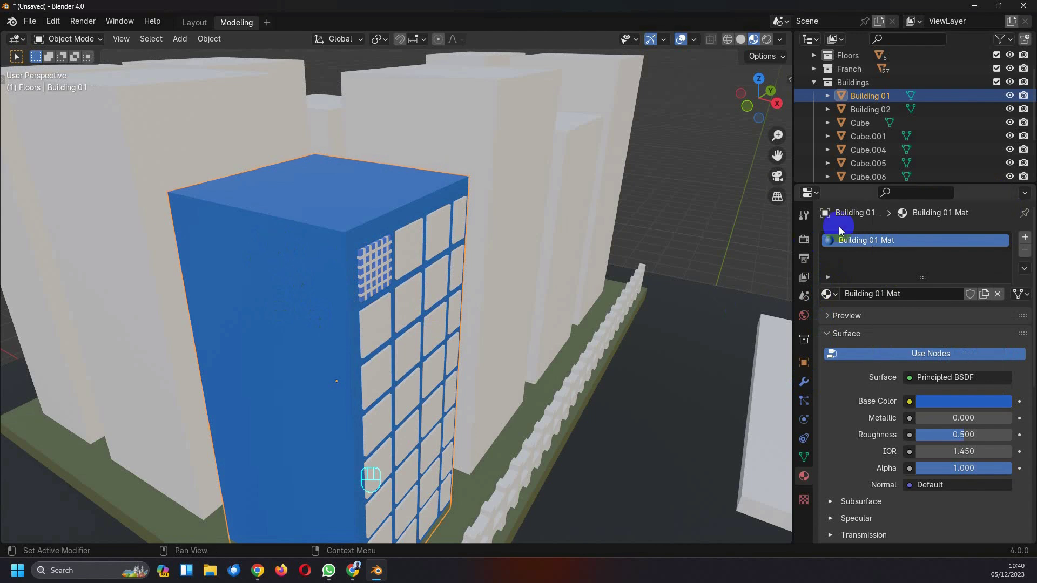
pyautogui.click(948, 400)
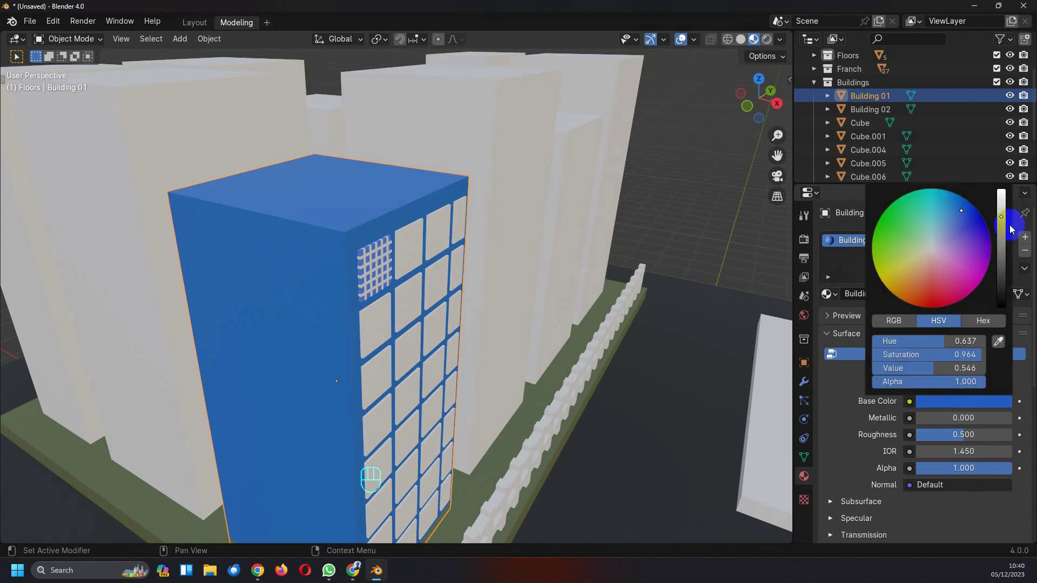
pyautogui.moveTo(1001, 212); pyautogui.dragTo(1002, 272)
pyautogui.moveTo(960, 212)
pyautogui.mouseDown()
pyautogui.moveTo(969, 240)
pyautogui.moveTo(957, 238)
pyautogui.moveTo(941, 266)
pyautogui.moveTo(952, 230)
pyautogui.moveTo(914, 223)
pyautogui.moveTo(943, 225)
pyautogui.mouseUp()
# Step: Add a material slot with a new material to the window's topmost horizontal grill bar and name the material Grill mat
pyautogui.scroll(8, 333, 293)
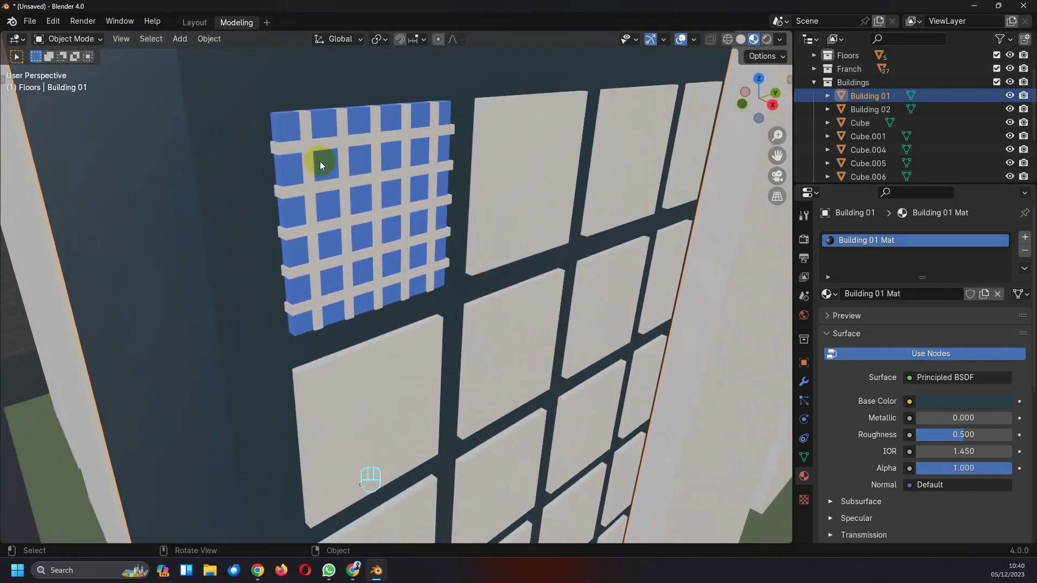
pyautogui.click(316, 144)
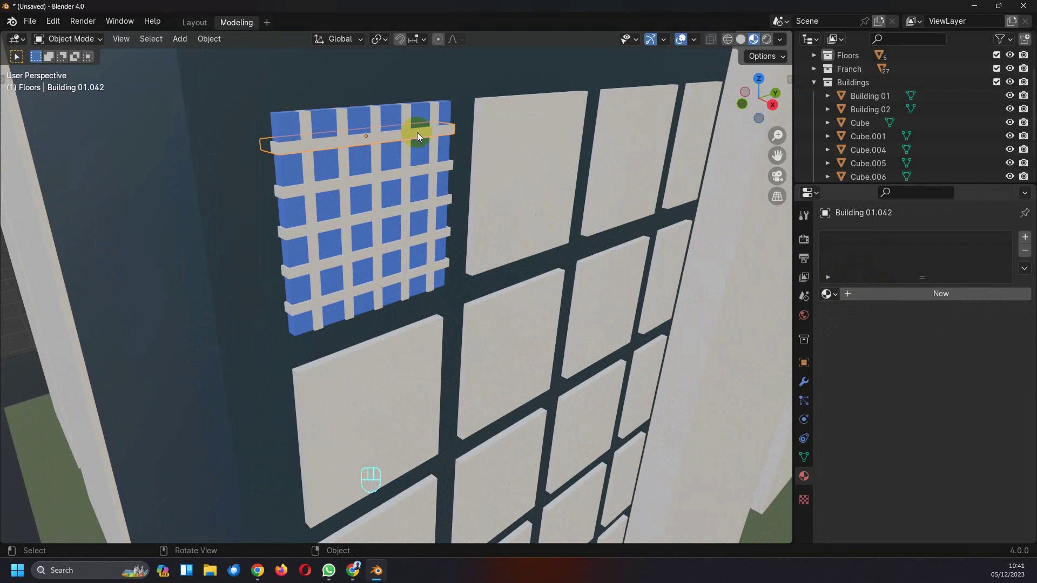
pyautogui.click(1024, 237)
pyautogui.click(934, 292)
pyautogui.click(890, 294)
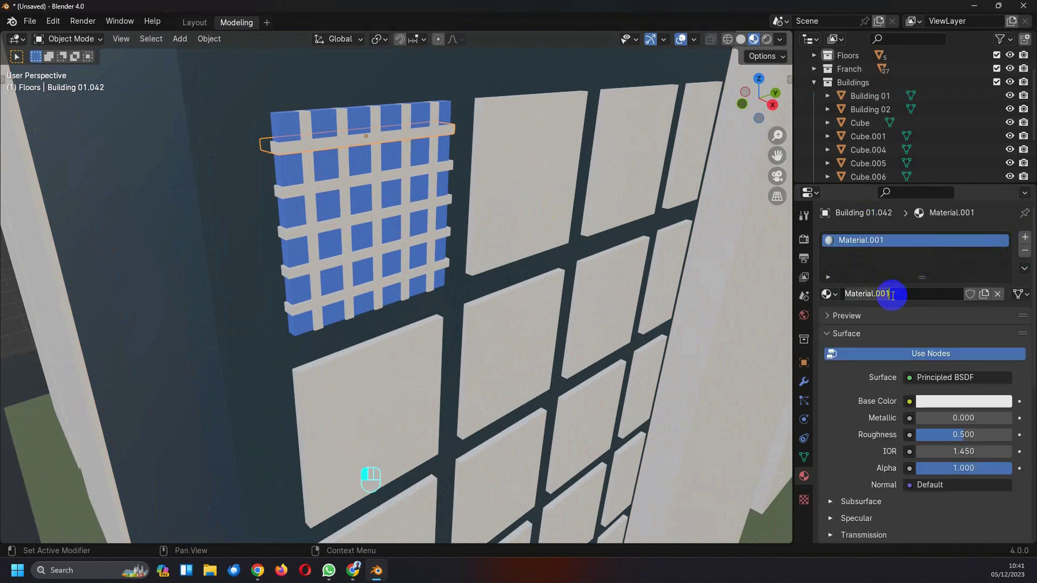
pyautogui.write('Grill ,ma')
pyautogui.press('BackSpace')
pyautogui.press('BackSpace')
pyautogui.press('BackSpace')
pyautogui.write('mat')
pyautogui.press('Return')
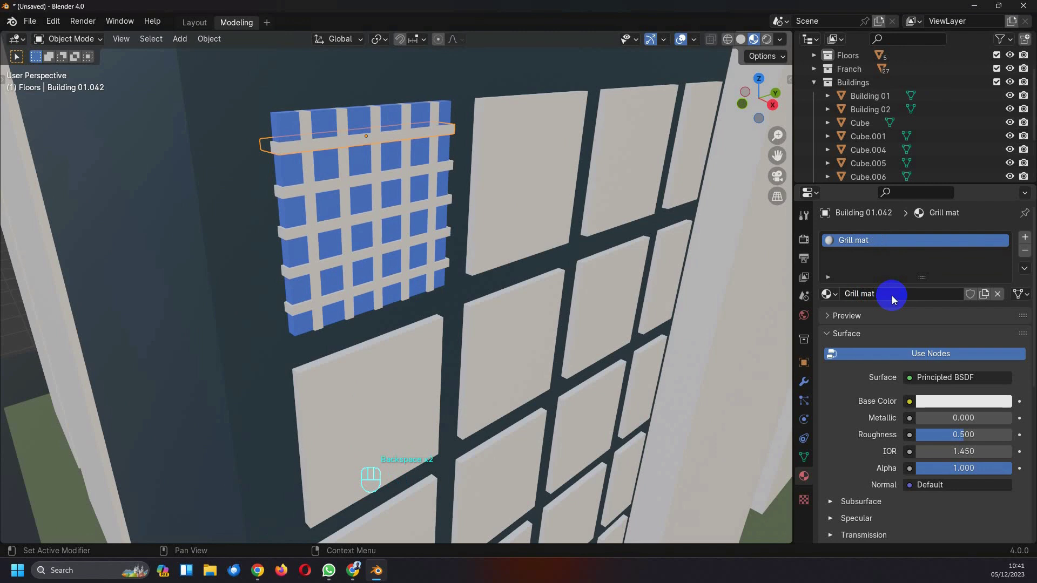
# Step: Set Grill mat's base color to a very dark red
pyautogui.click(950, 401)
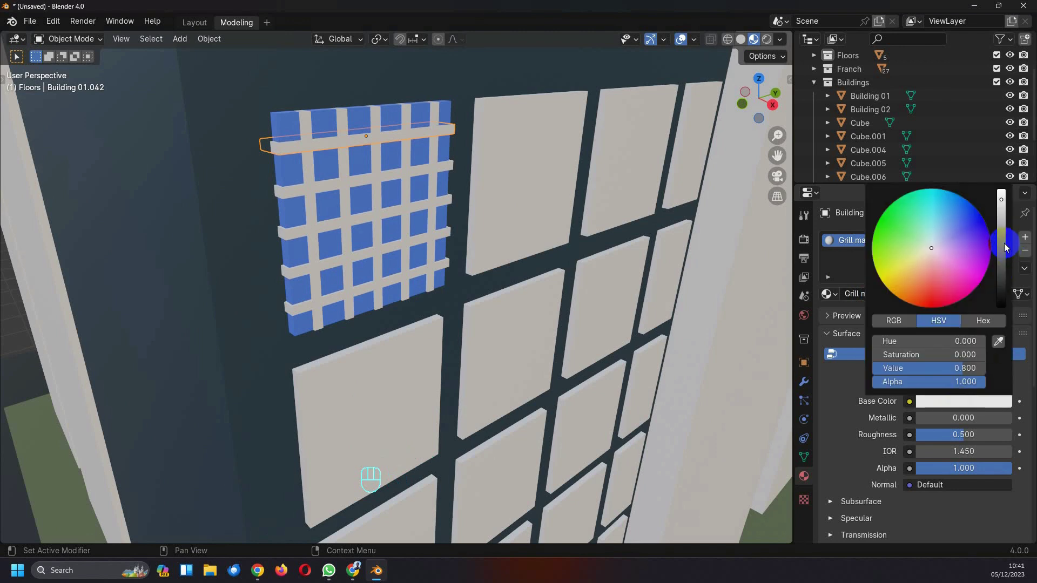
pyautogui.moveTo(1003, 243); pyautogui.dragTo(1002, 289)
pyautogui.moveTo(947, 264); pyautogui.dragTo(938, 286)
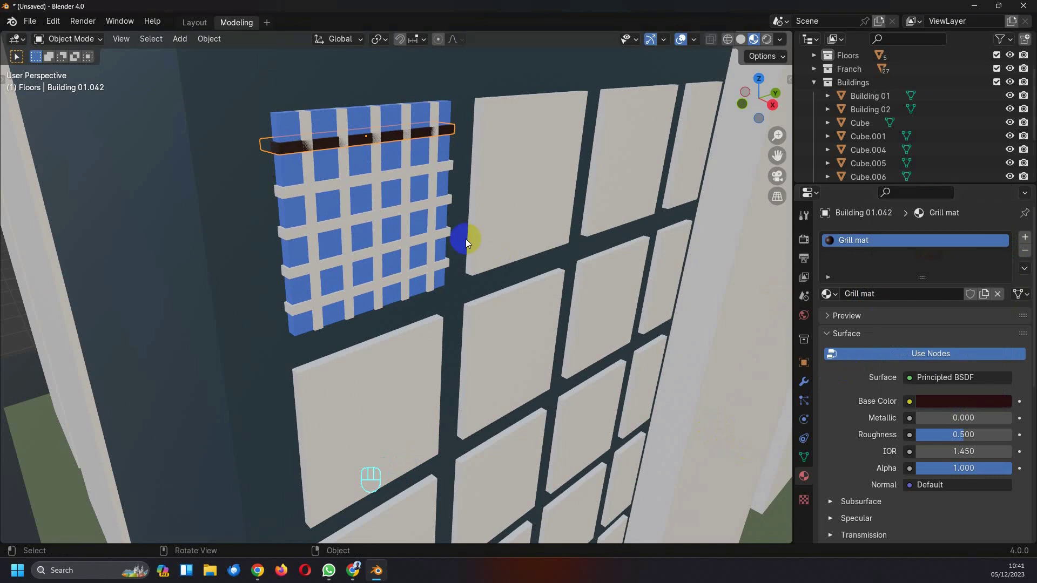
# Step: Assign the existing Grill mat material to each of the window's five vertical grill bars
pyautogui.click(312, 163)
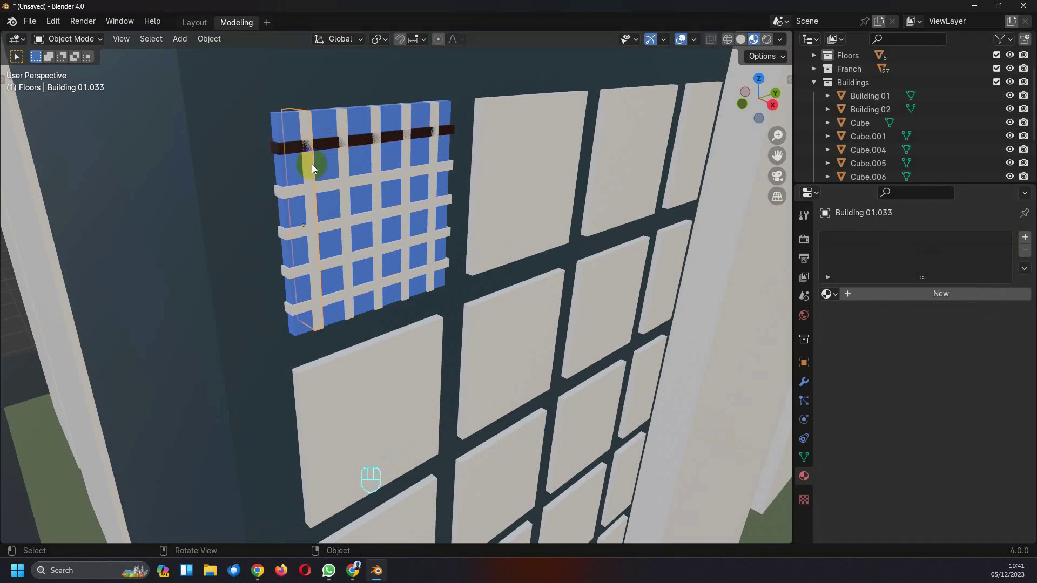
pyautogui.click(830, 294)
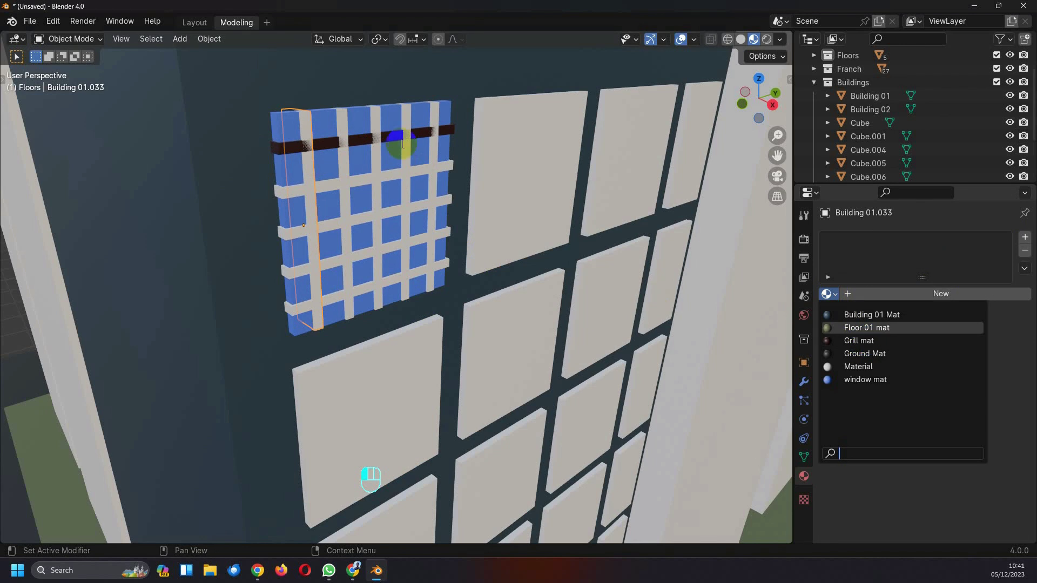
pyautogui.click(890, 340)
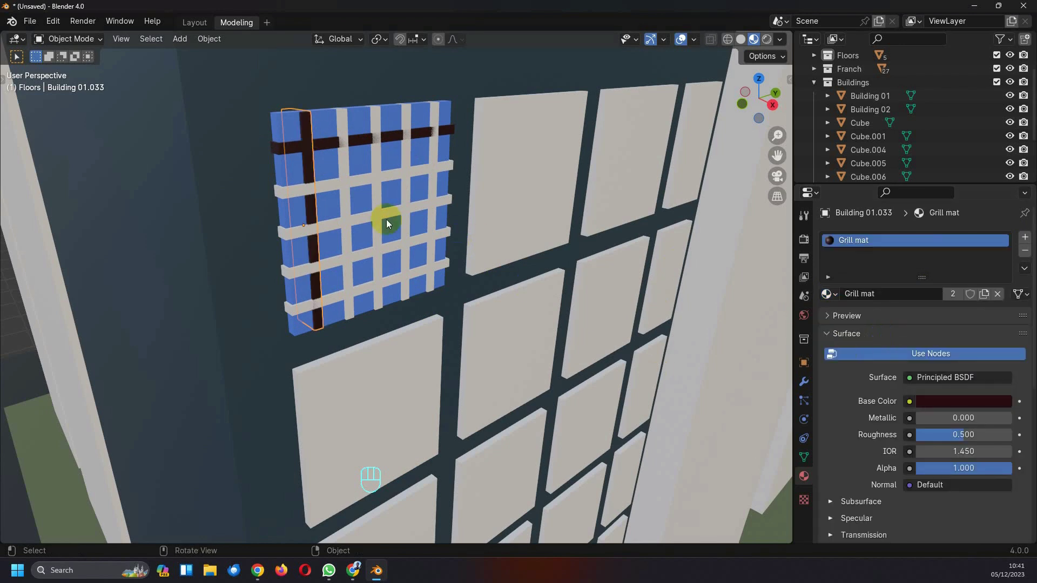
pyautogui.click(344, 157)
pyautogui.click(830, 294)
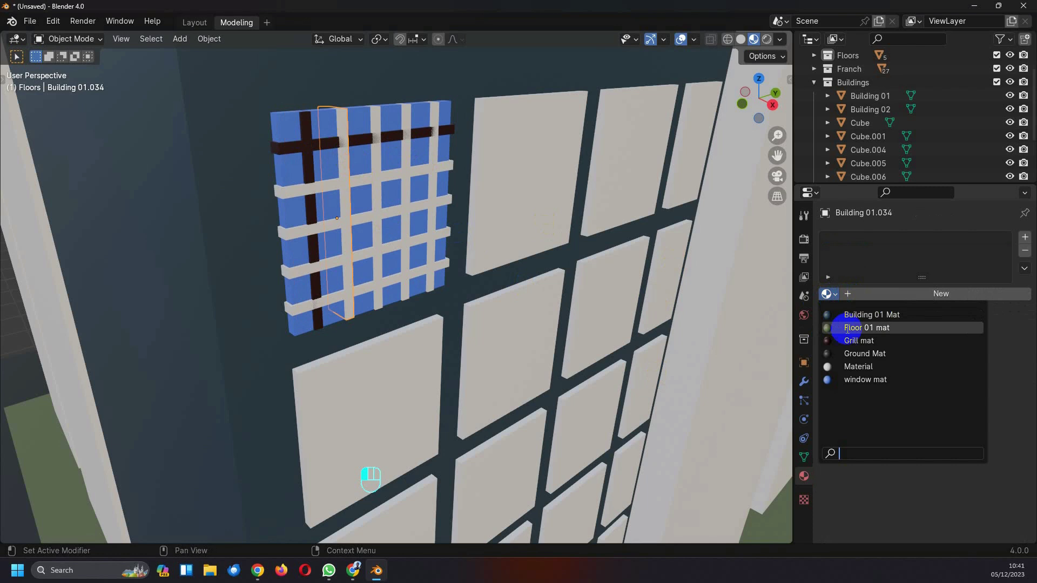
pyautogui.click(860, 336)
pyautogui.click(378, 157)
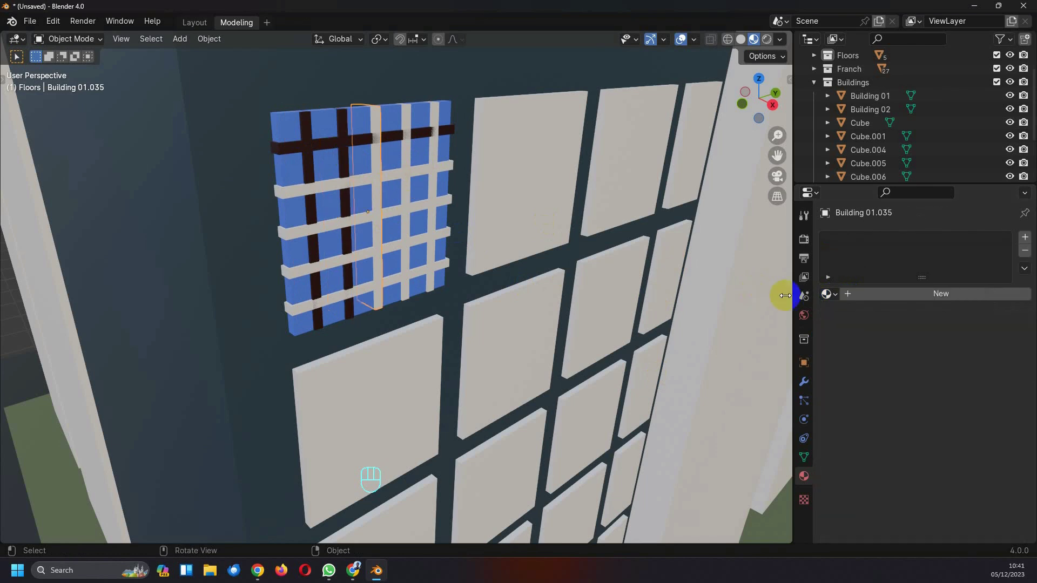
pyautogui.click(825, 295)
pyautogui.click(861, 331)
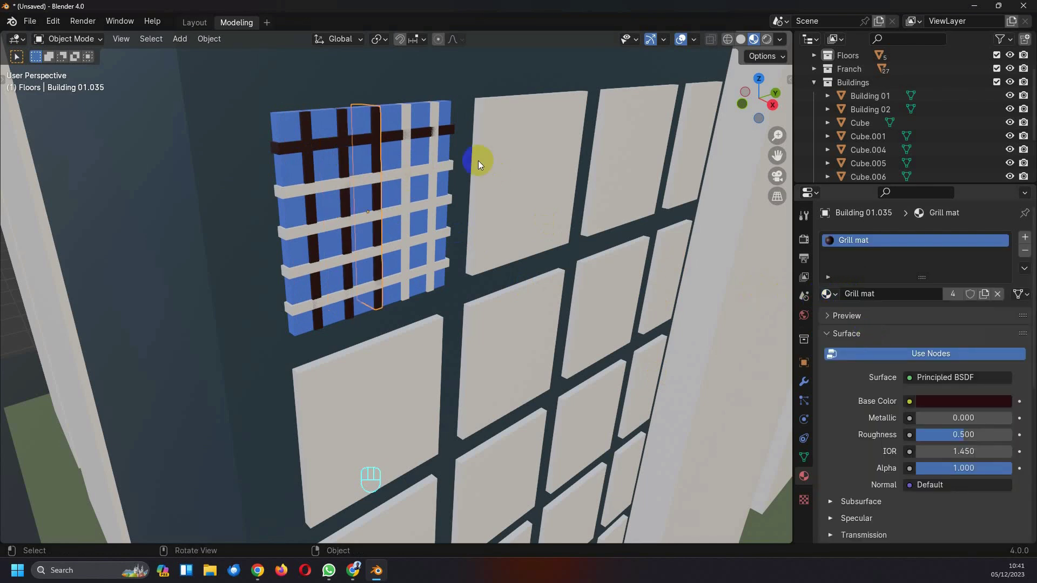
pyautogui.click(408, 141)
pyautogui.click(827, 293)
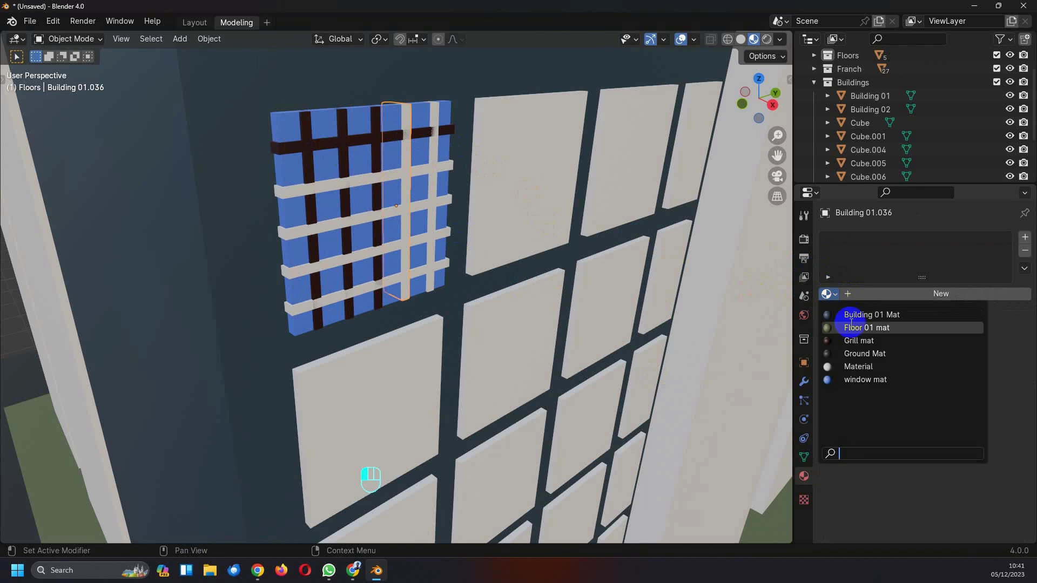
pyautogui.click(858, 340)
pyautogui.click(429, 149)
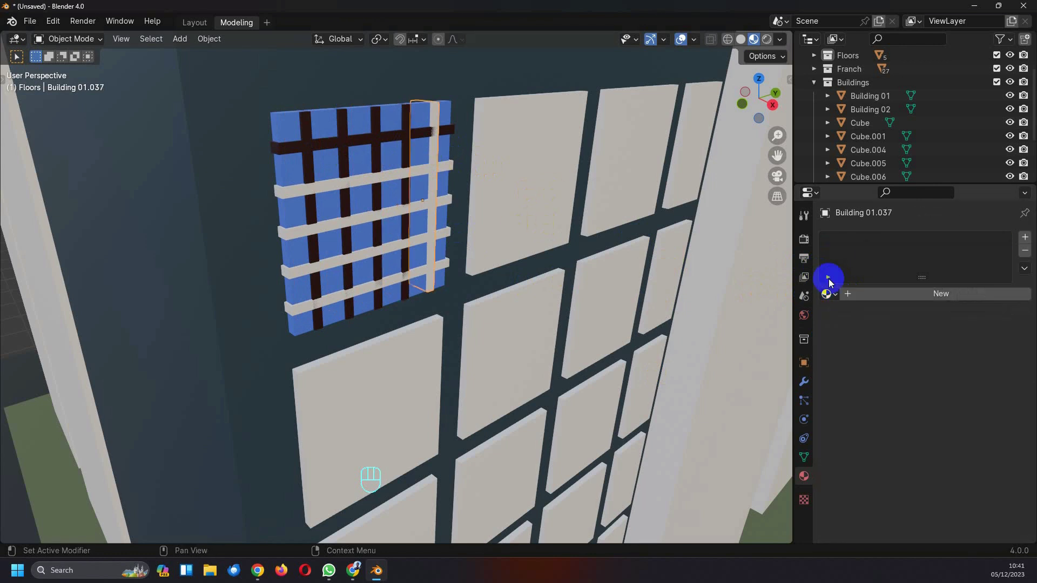
pyautogui.click(825, 294)
pyautogui.click(858, 340)
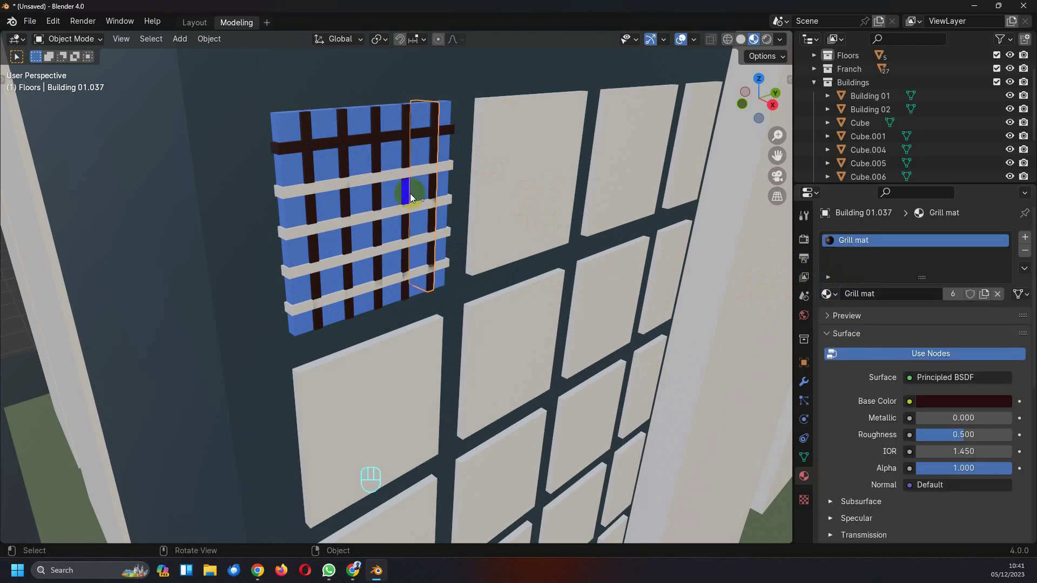
# Step: Assign the existing Grill mat material to the four remaining horizontal grill bars of the window
pyautogui.click(311, 184)
pyautogui.click(826, 294)
pyautogui.click(861, 340)
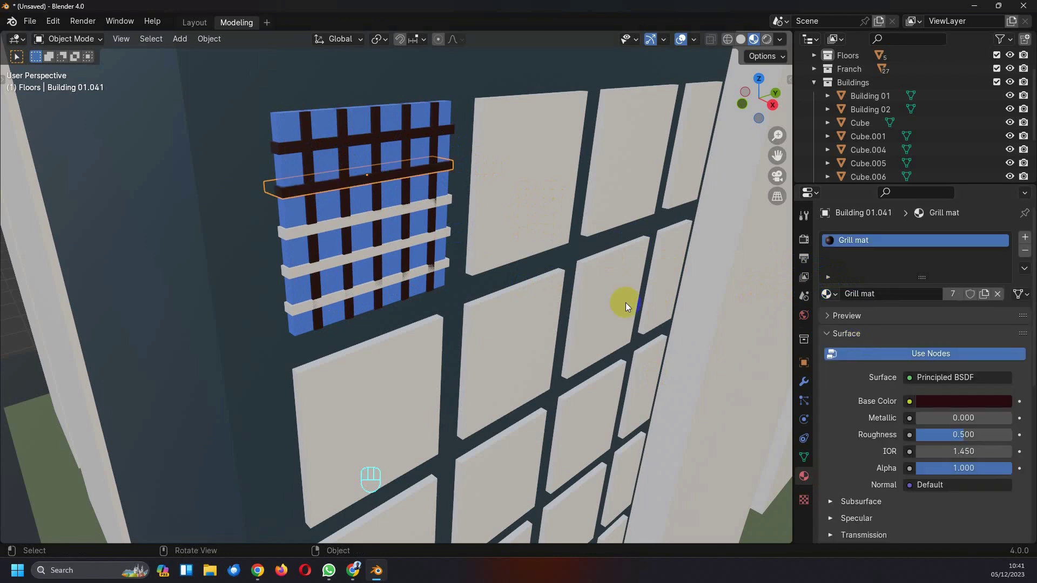
pyautogui.click(361, 217)
pyautogui.click(827, 293)
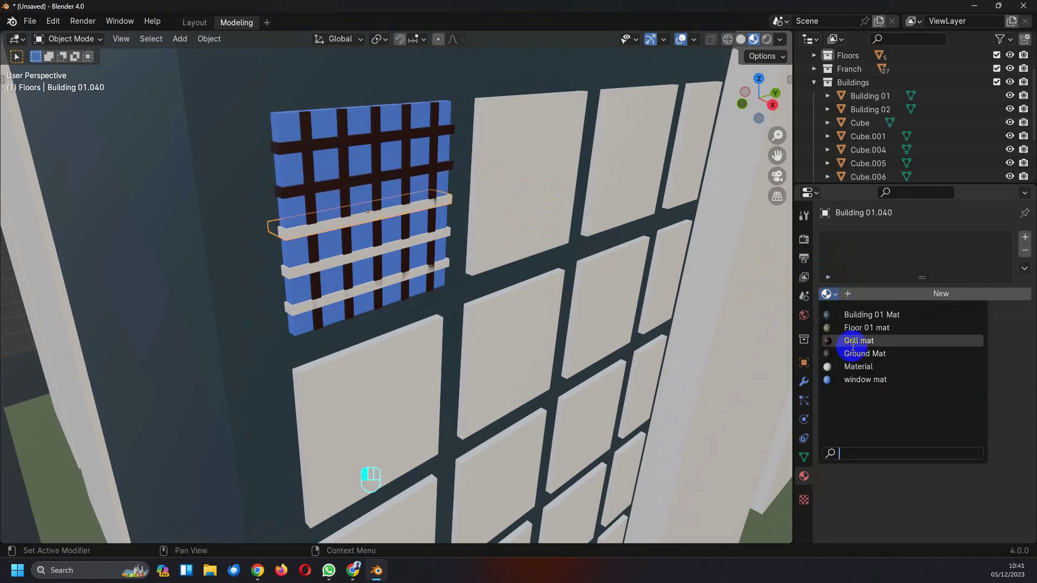
pyautogui.click(854, 342)
pyautogui.click(365, 257)
pyautogui.click(828, 294)
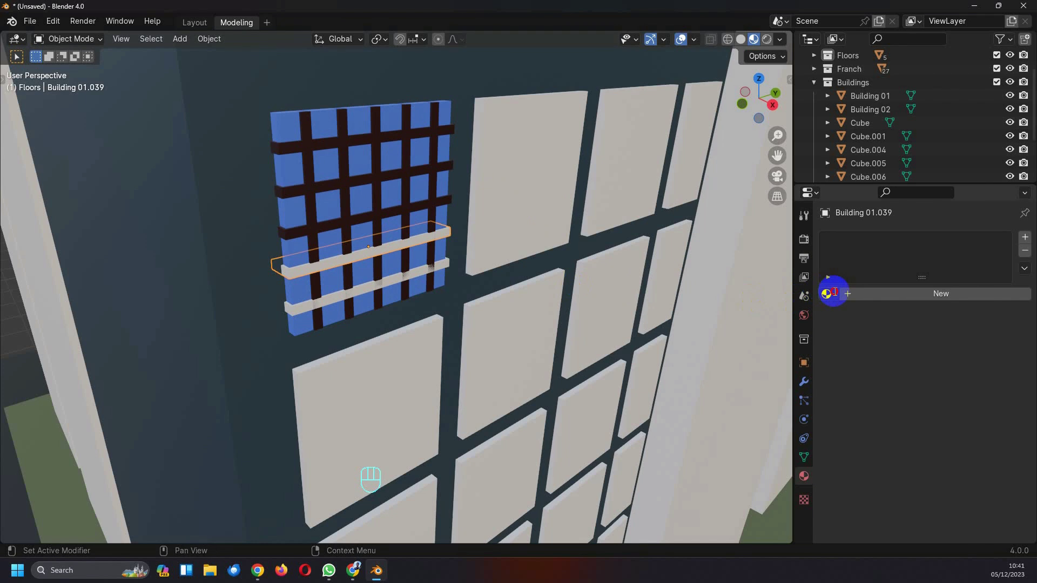
pyautogui.click(856, 348)
pyautogui.click(351, 284)
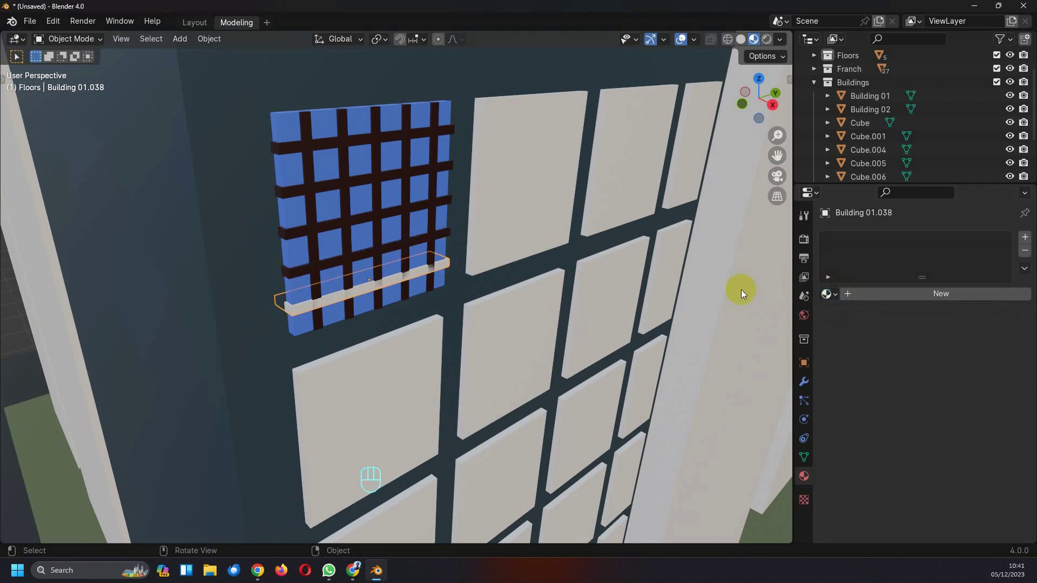
pyautogui.click(828, 294)
pyautogui.click(856, 341)
# Step: Change the grilled pane's window mat base color to a bright cyan at full value and deselect the pane
pyautogui.scroll(-4, 414, 228)
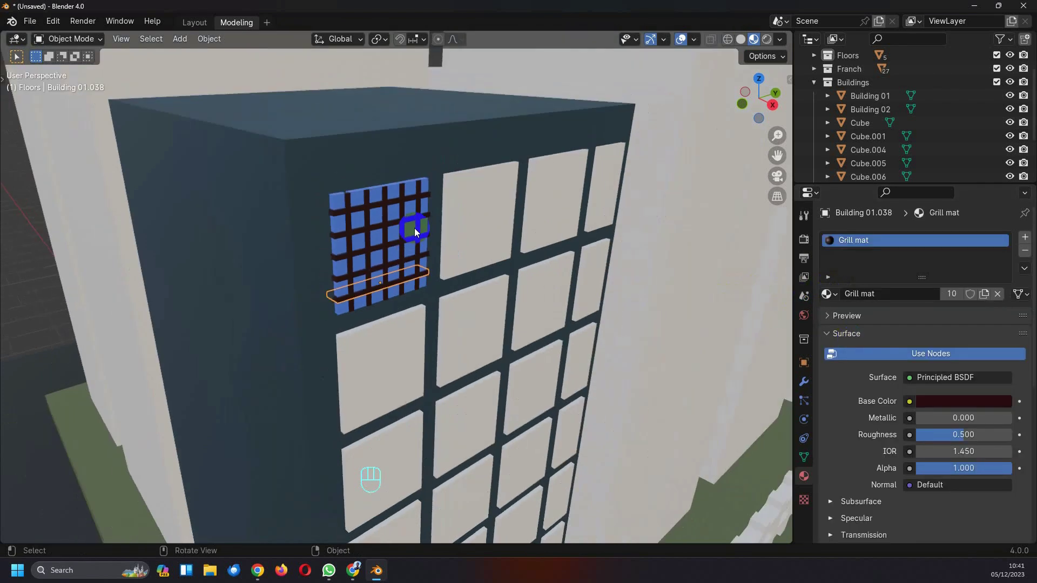
pyautogui.scroll(-8, 414, 227)
pyautogui.moveTo(345, 255); pyautogui.dragTo(448, 307, button='middle')
pyautogui.scroll(5, 472, 291)
pyautogui.scroll(3, 389, 303)
pyautogui.moveTo(403, 332); pyautogui.dragTo(380, 271, button='middle')
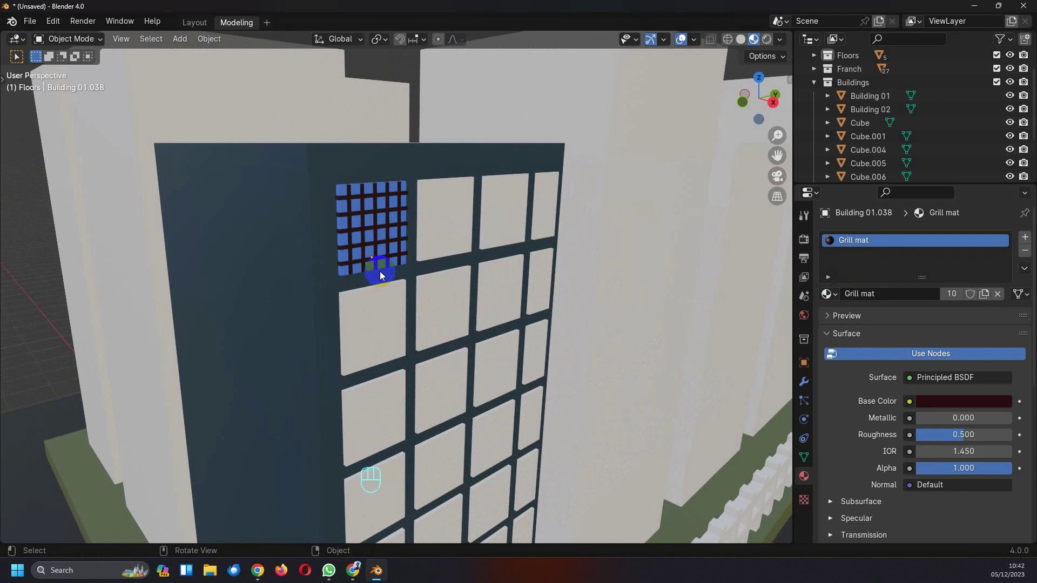
pyautogui.click(344, 187)
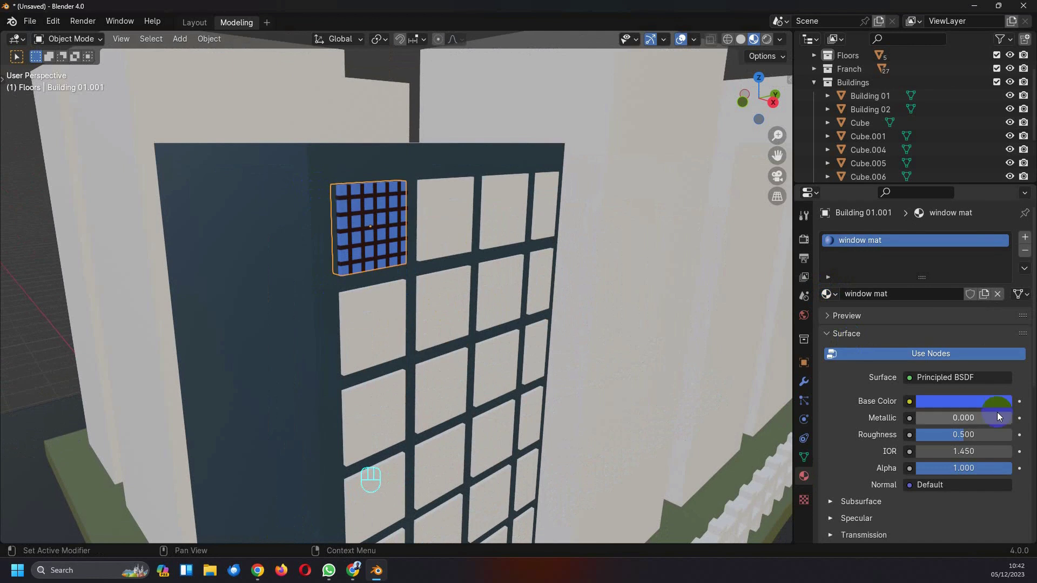
pyautogui.click(972, 402)
pyautogui.moveTo(964, 221); pyautogui.dragTo(952, 192)
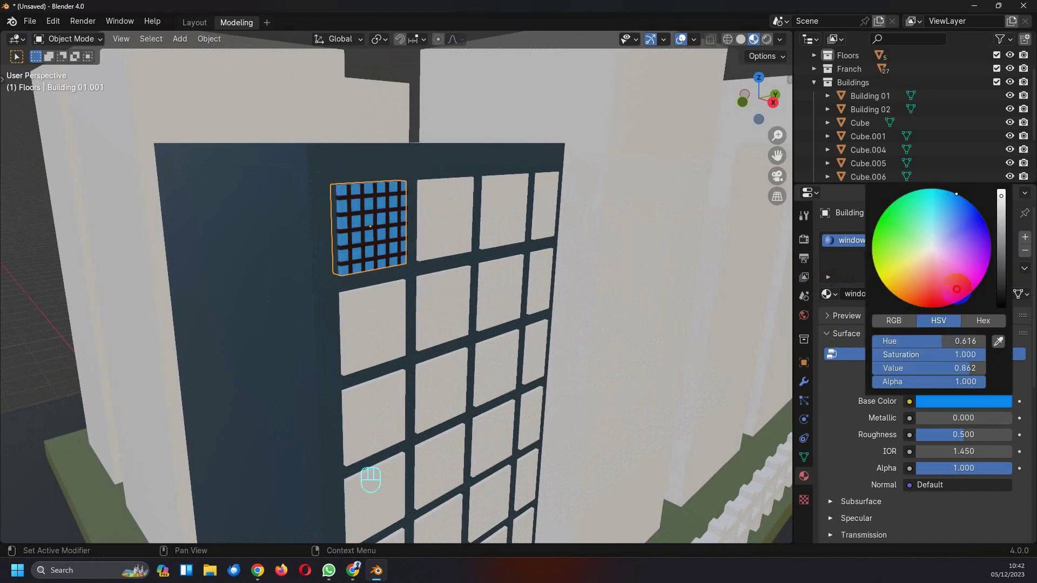
pyautogui.moveTo(1003, 216); pyautogui.dragTo(1001, 187)
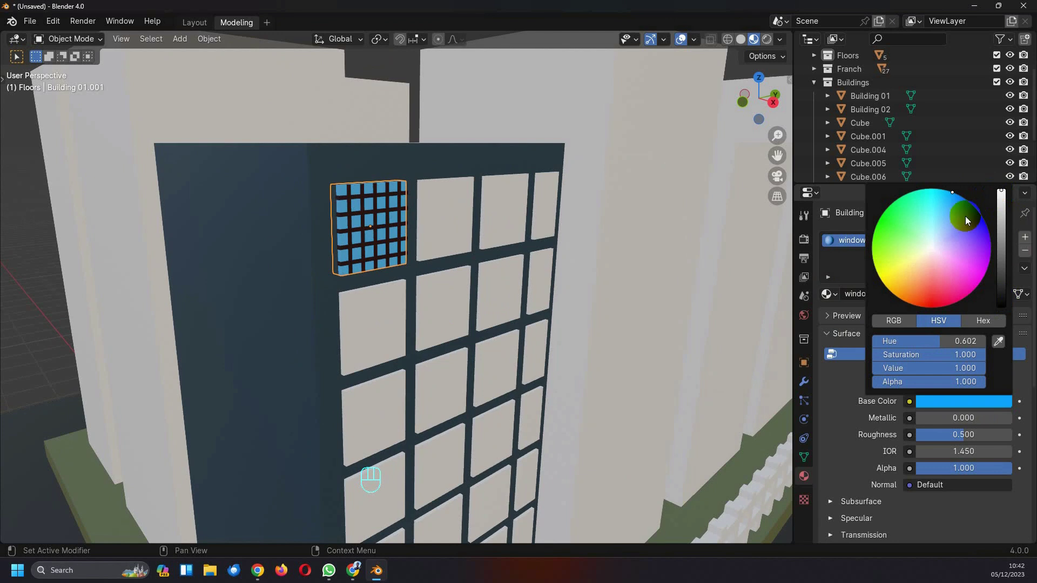
pyautogui.click(255, 305)
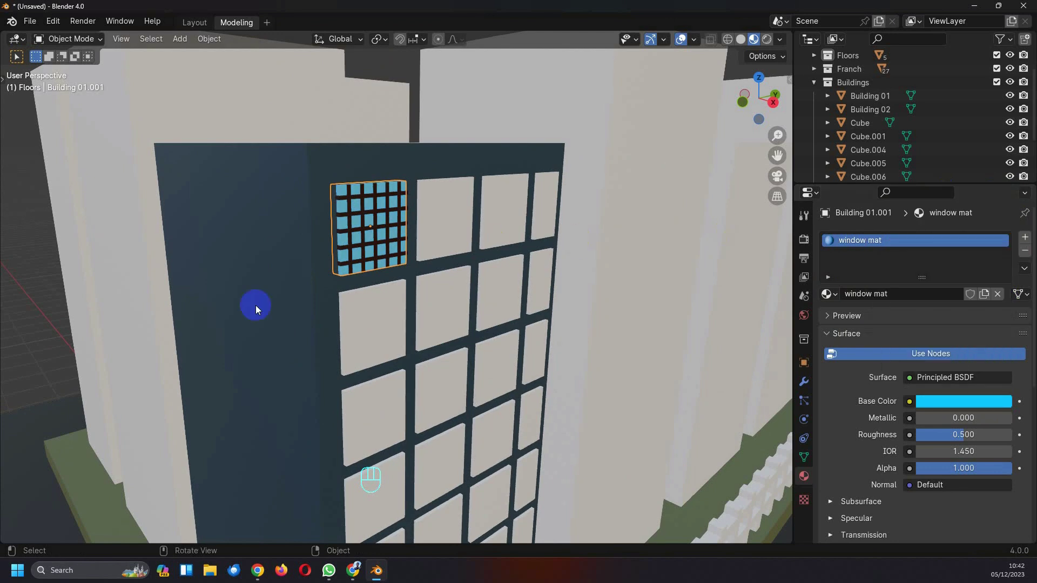
pyautogui.click(27, 270)
# Step: Add a material slot with a new material to the second window of the tower's top row and name it window 02 mat
pyautogui.scroll(-3, 540, 302)
pyautogui.moveTo(543, 316); pyautogui.dragTo(476, 256, button='middle')
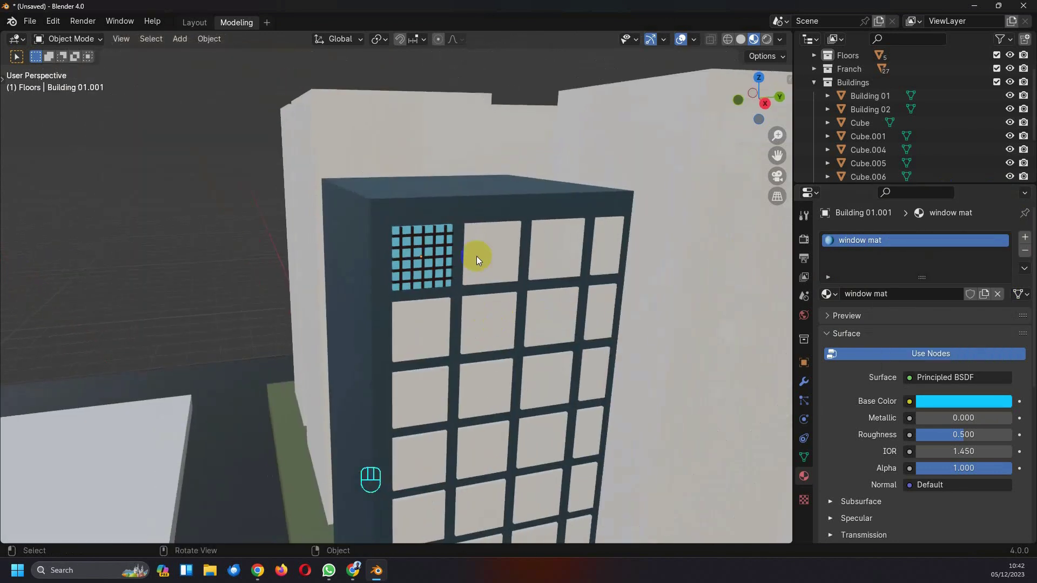
pyautogui.click(476, 256)
pyautogui.keyDown('shift'); pyautogui.moveTo(568, 306); pyautogui.dragTo(497, 298, button='middle'); pyautogui.keyUp('shift')
pyautogui.click(1024, 237)
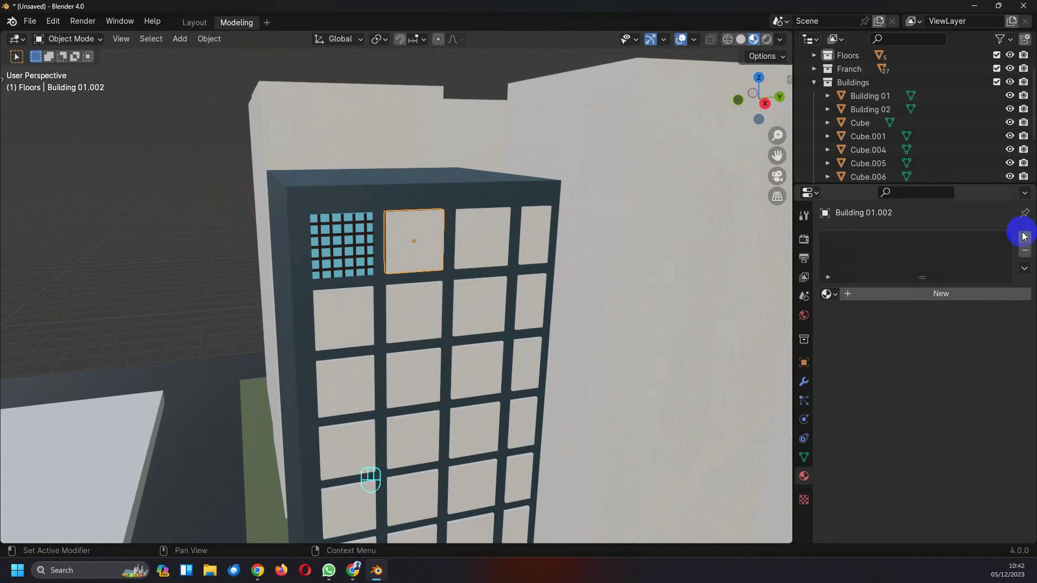
pyautogui.click(906, 294)
pyautogui.doubleClick(896, 292)
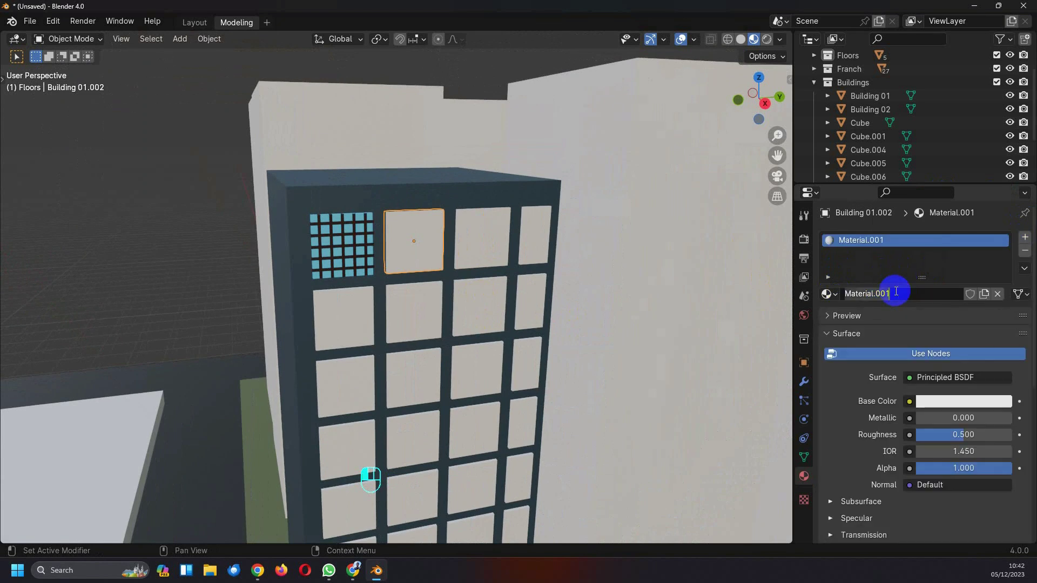
pyautogui.write('window 02 mat')
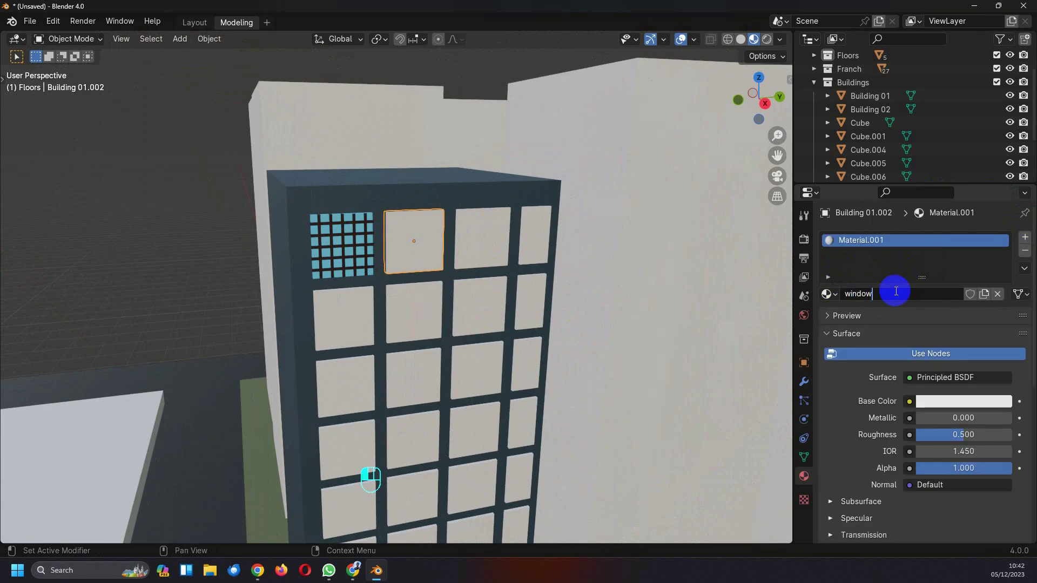